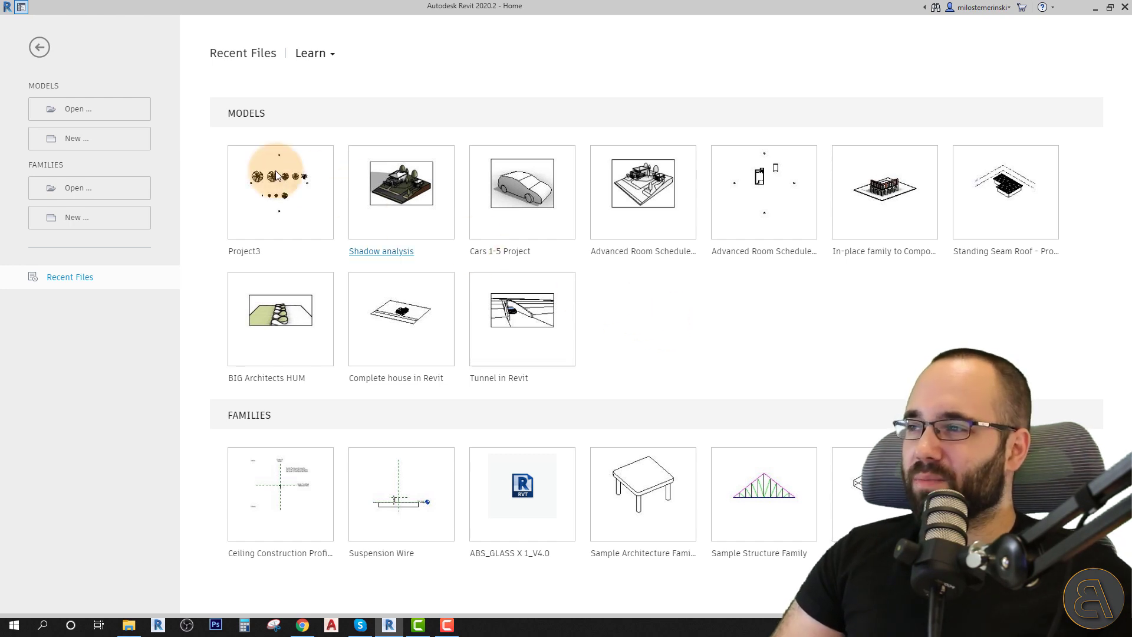
Create a new project from the Architecture Design Template - Metric.
{"action": "left_click", "coordinate": [90, 145]}
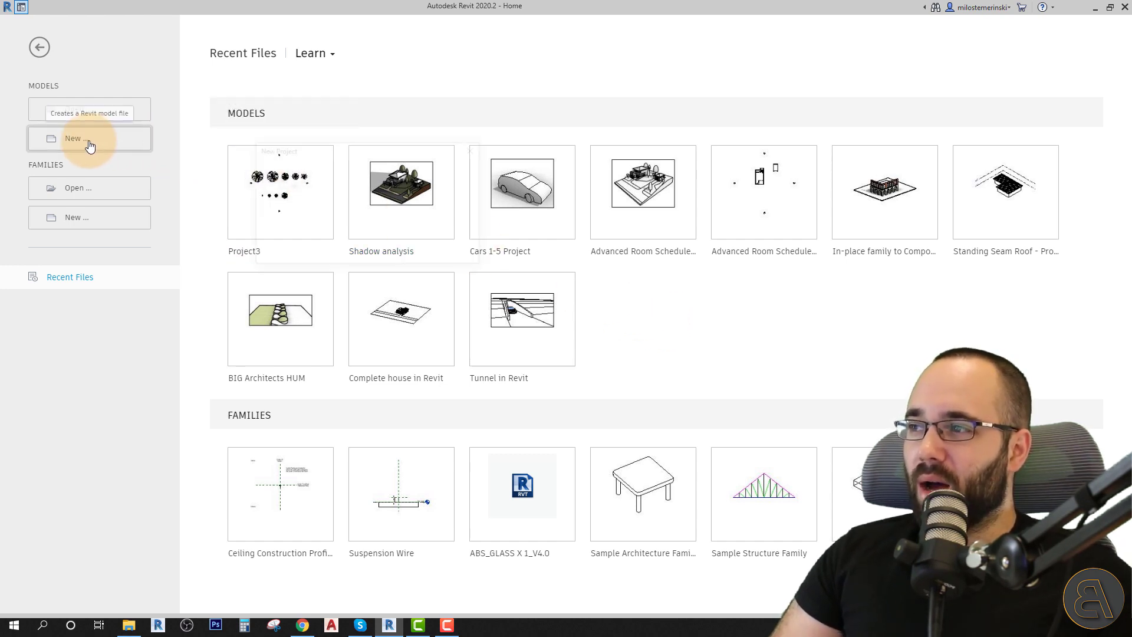
{"action": "left_click_drag", "start_coordinate": [363, 154], "coordinate": [412, 162]}
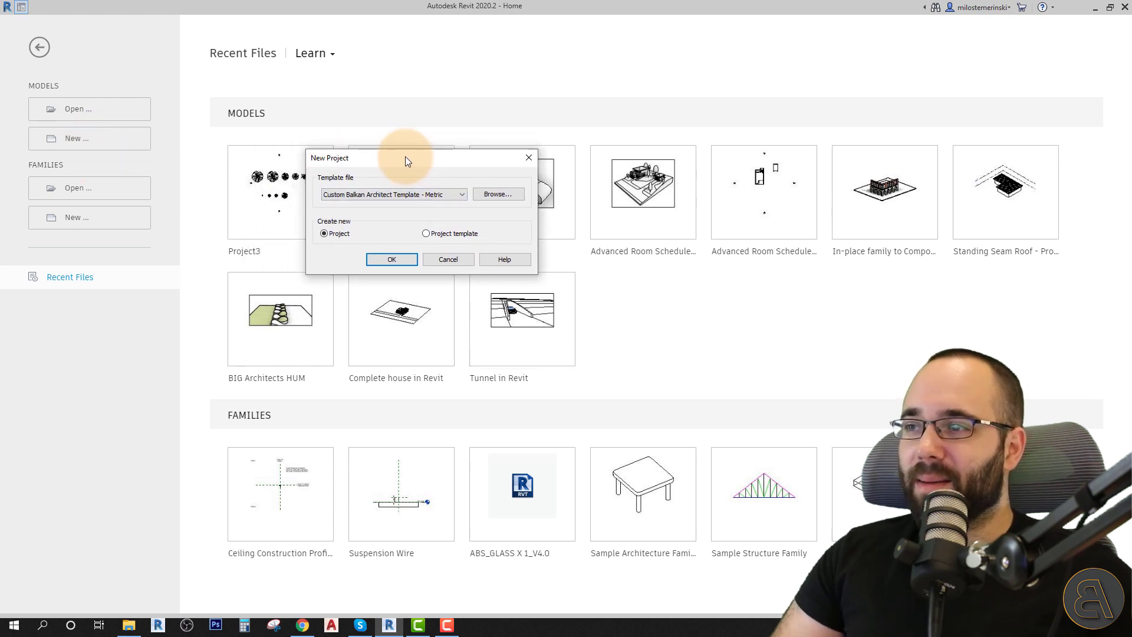
{"action": "left_click", "coordinate": [399, 196]}
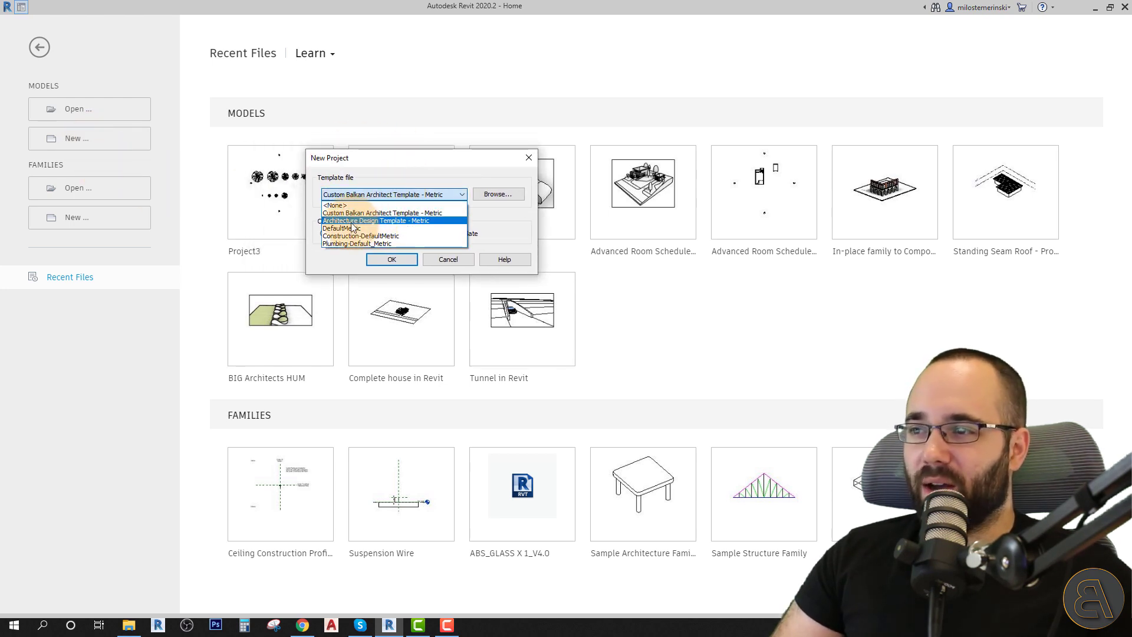
{"action": "left_click", "coordinate": [385, 223]}
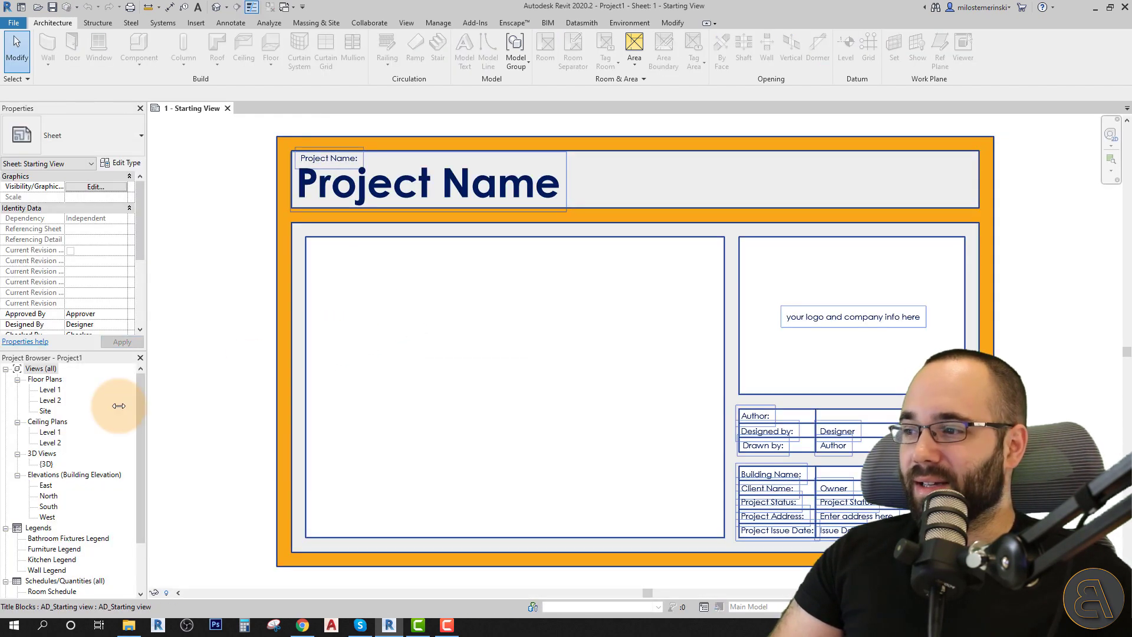
Open the Level 1 floor plan, recentre the view and show the bimproject.cloud tools.
{"action": "double_click", "coordinate": [51, 390]}
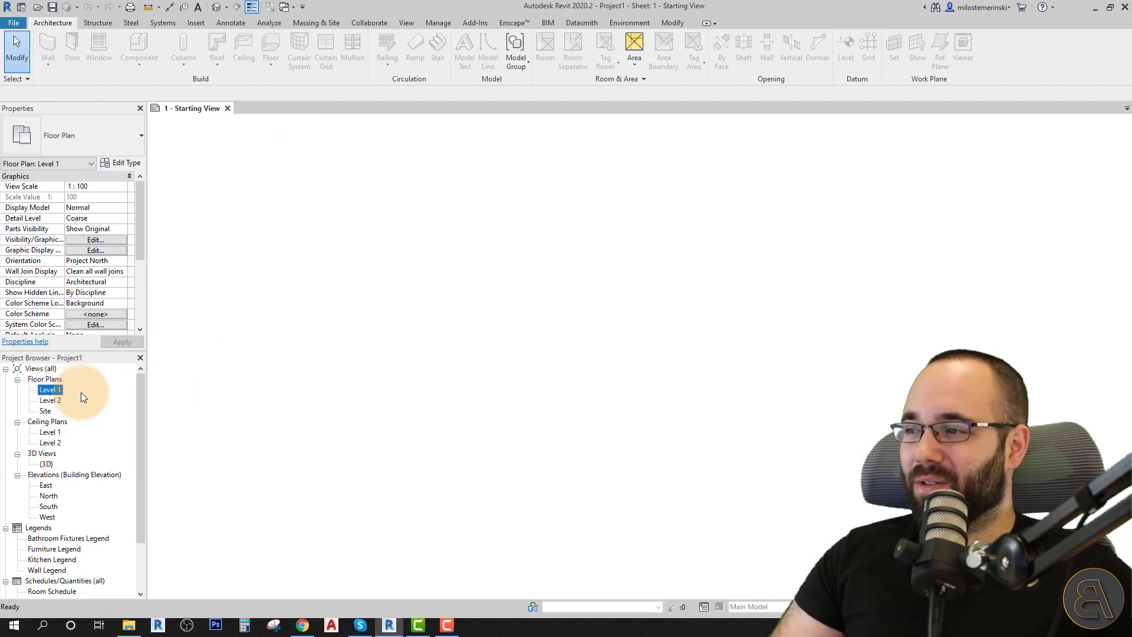
{"action": "middle_click_drag", "start_coordinate": [597, 324], "coordinate": [595, 344]}
{"action": "scroll", "coordinate": [518, 346], "scroll_direction": "up", "scroll_amount": 1}
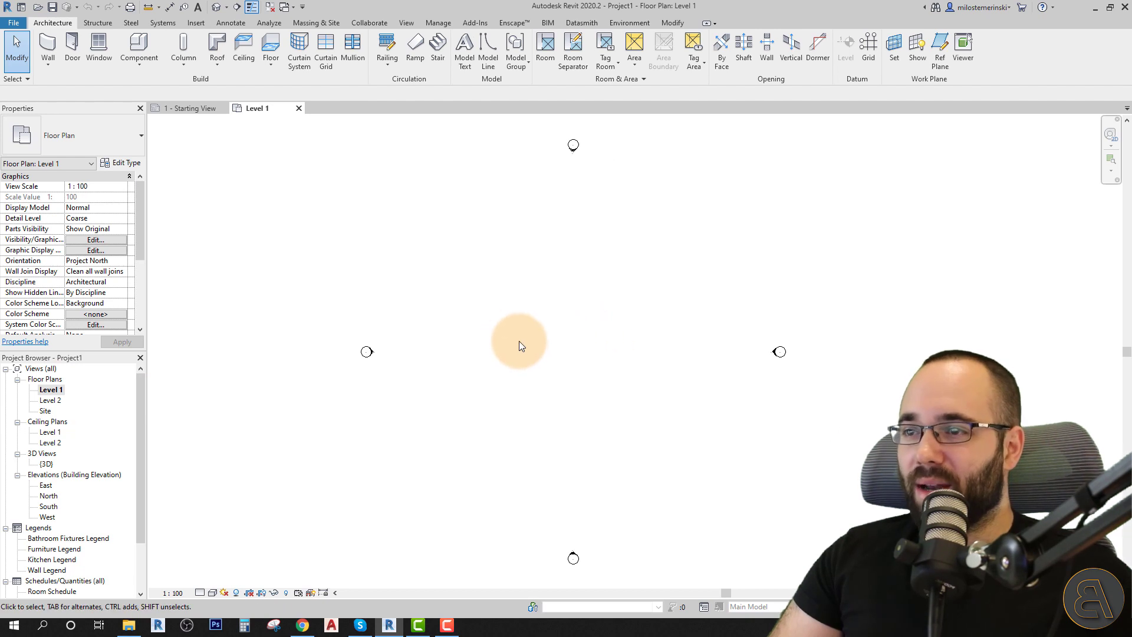
{"action": "middle_click_drag", "start_coordinate": [518, 346], "coordinate": [483, 347]}
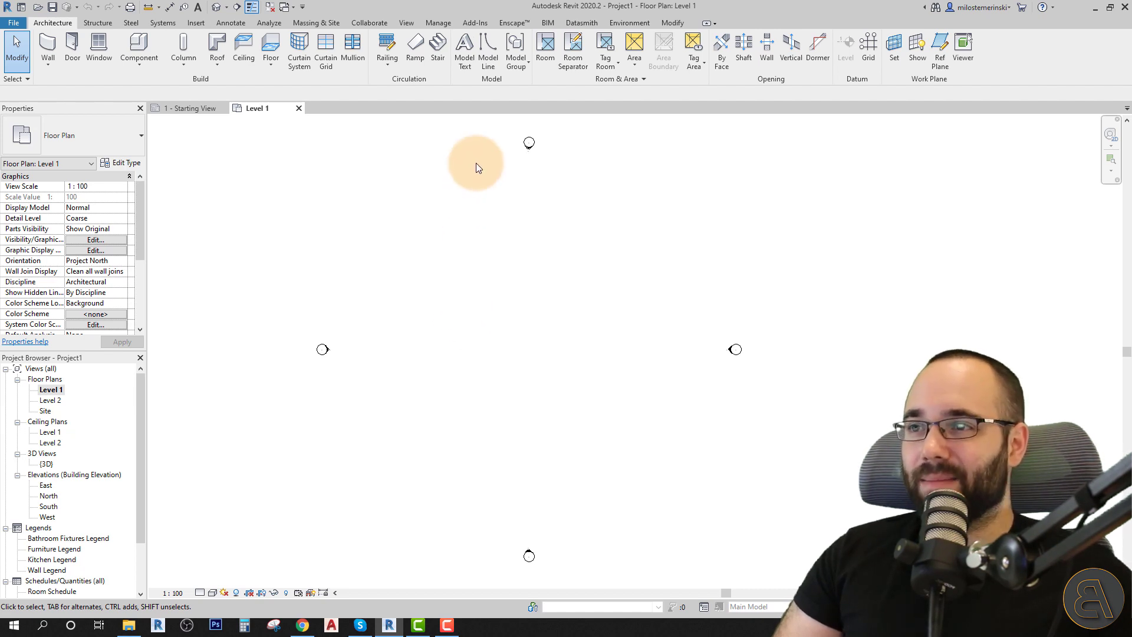
{"action": "left_click", "coordinate": [547, 23]}
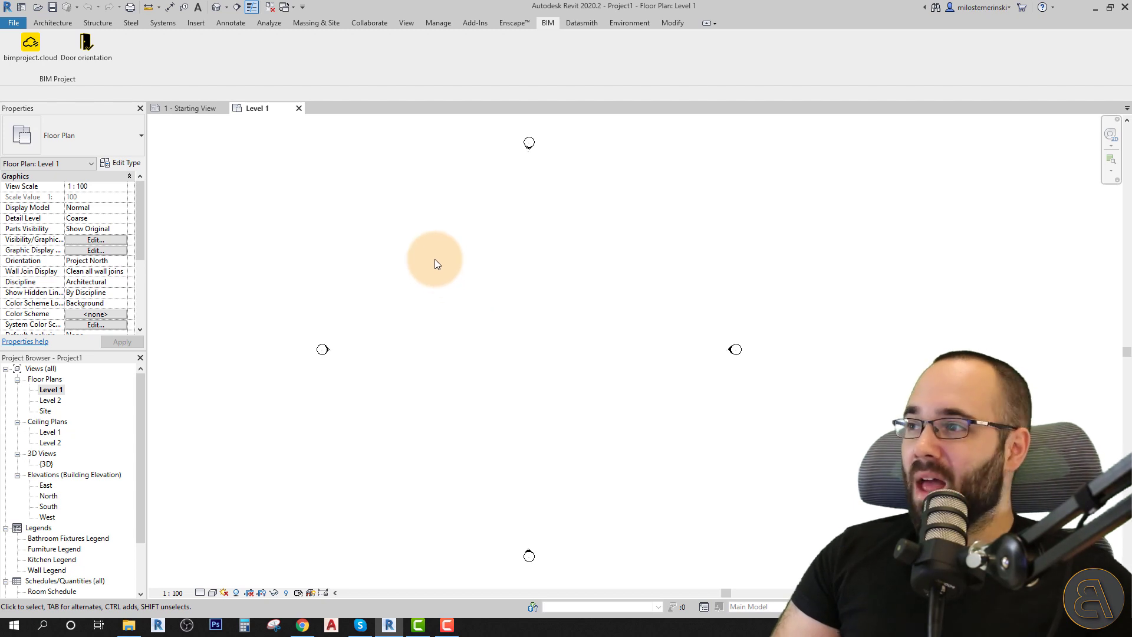
Launch the bimproject.cloud catalog and browse its Constructions > Ceiling beams category.
{"action": "left_click", "coordinate": [31, 42]}
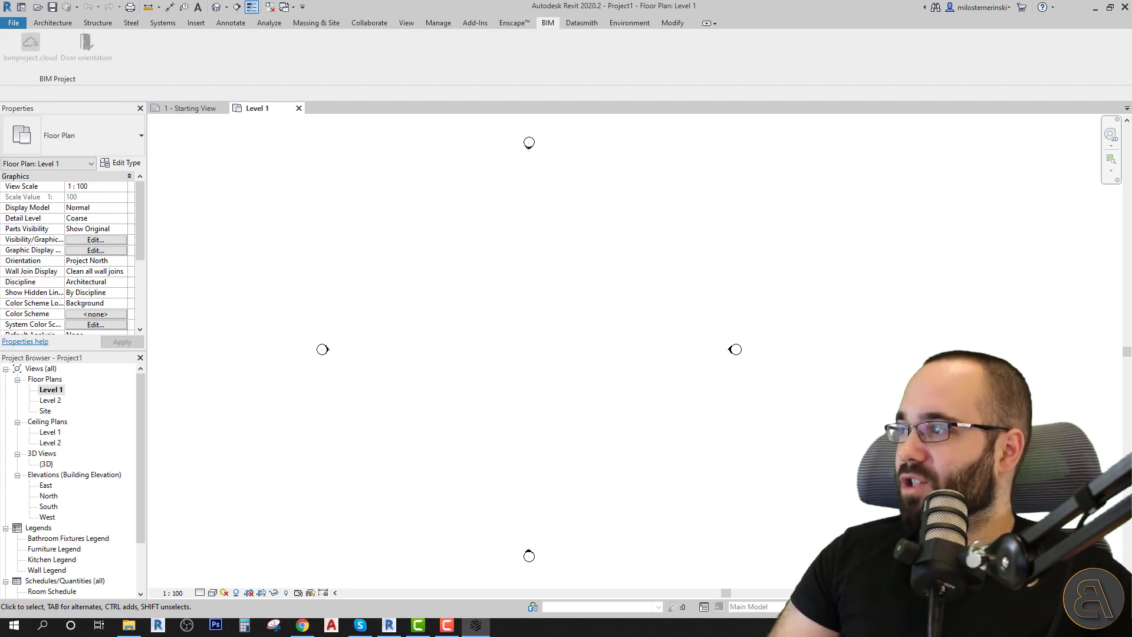
{"action": "left_click_drag", "start_coordinate": [0, 108], "coordinate": [434, 85]}
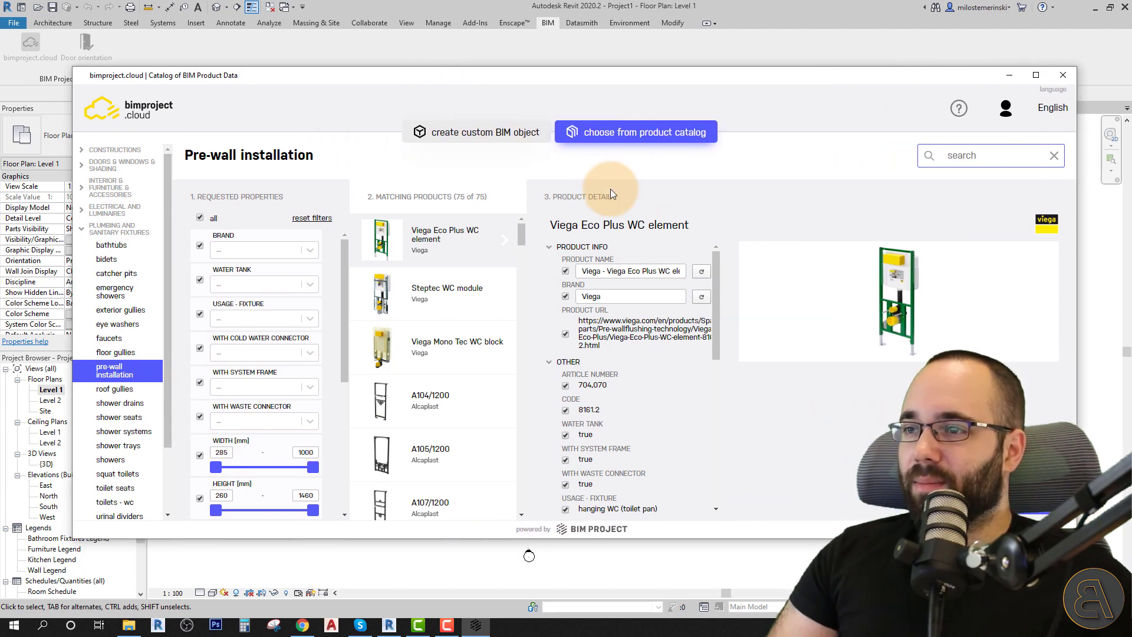
{"action": "left_click_drag", "start_coordinate": [526, 75], "coordinate": [504, 76]}
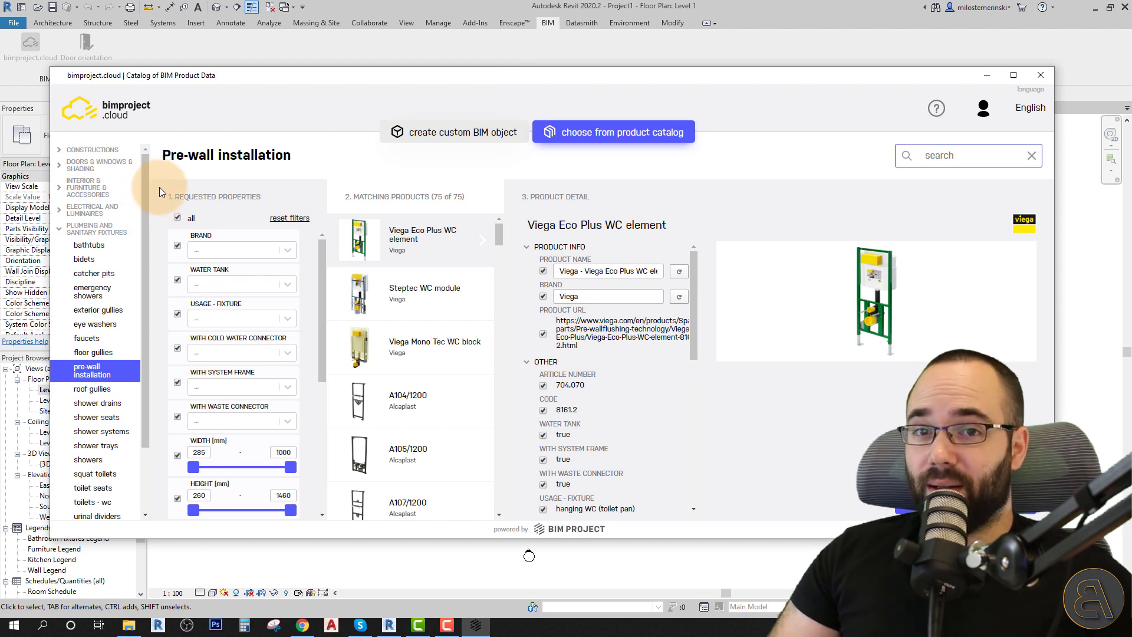
{"action": "left_click", "coordinate": [107, 150]}
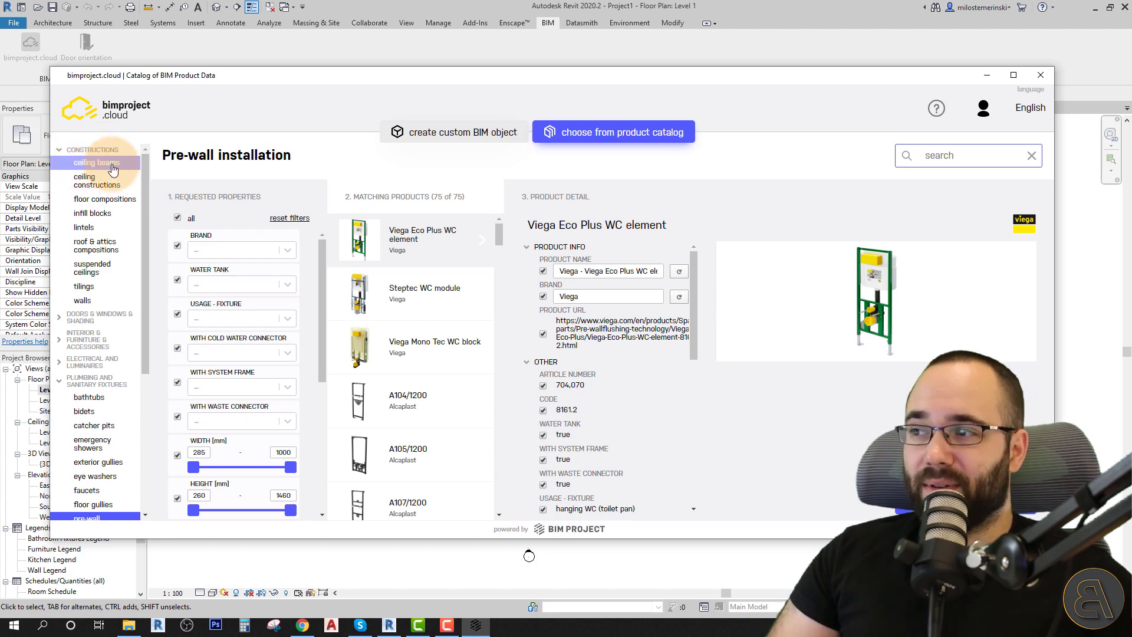
{"action": "left_click", "coordinate": [112, 167]}
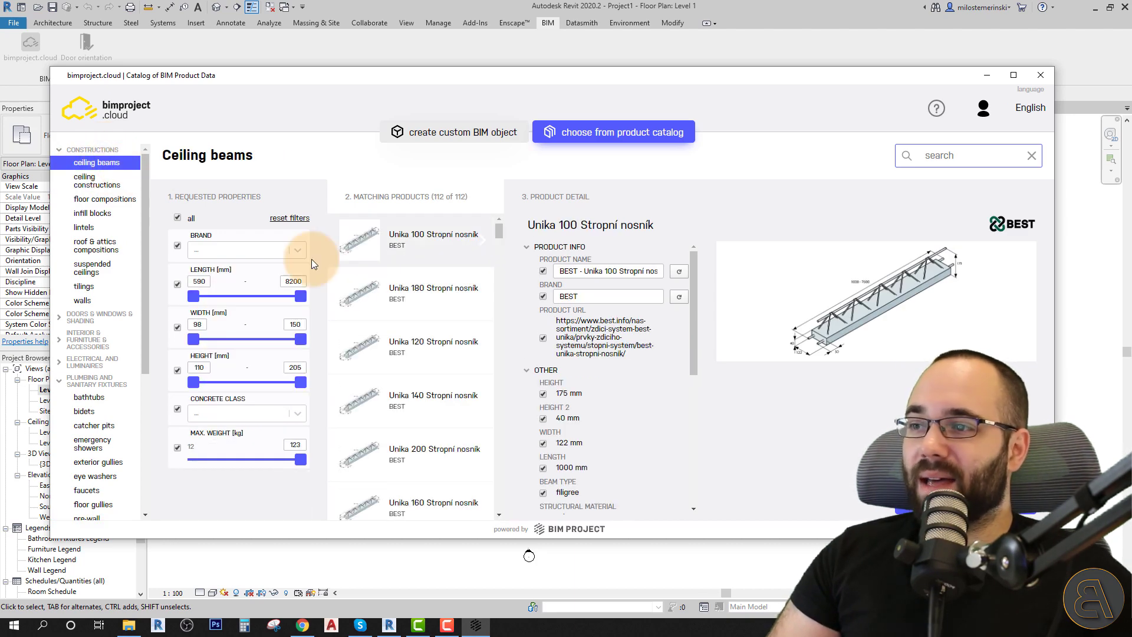
Select the Ytong 4,00/C ceiling beam and start creating its Revit family.
{"action": "mouse_move", "coordinate": [497, 232]}
{"action": "left_mouse_down"}
{"action": "mouse_move", "coordinate": [498, 395]}
{"action": "mouse_move", "coordinate": [501, 242]}
{"action": "left_mouse_up"}
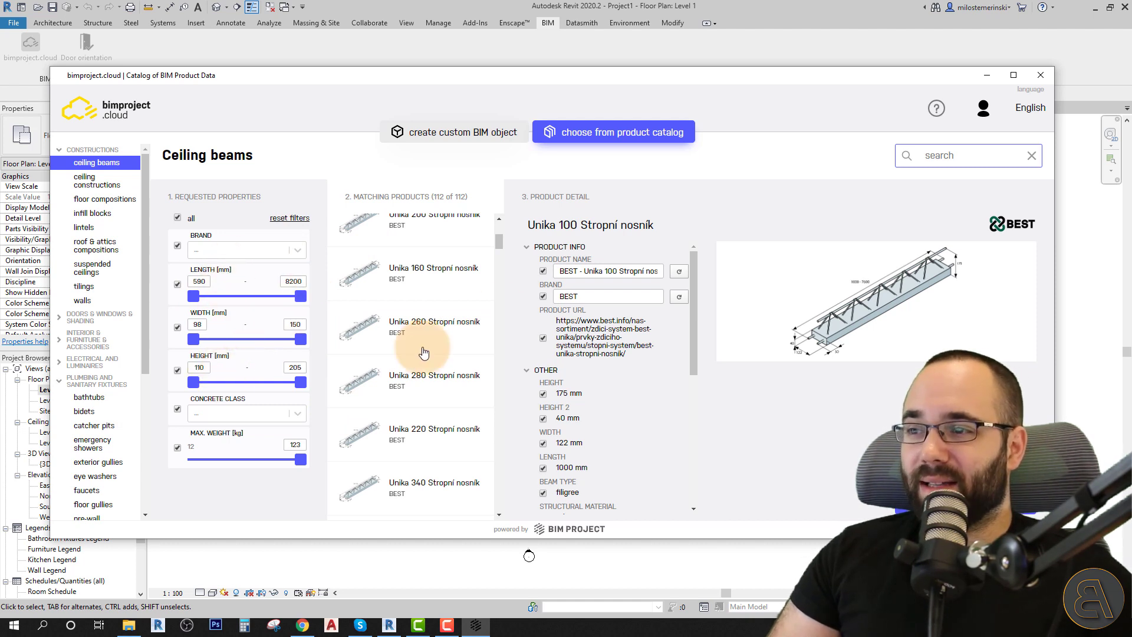
{"action": "left_click_drag", "start_coordinate": [499, 241], "coordinate": [497, 380]}
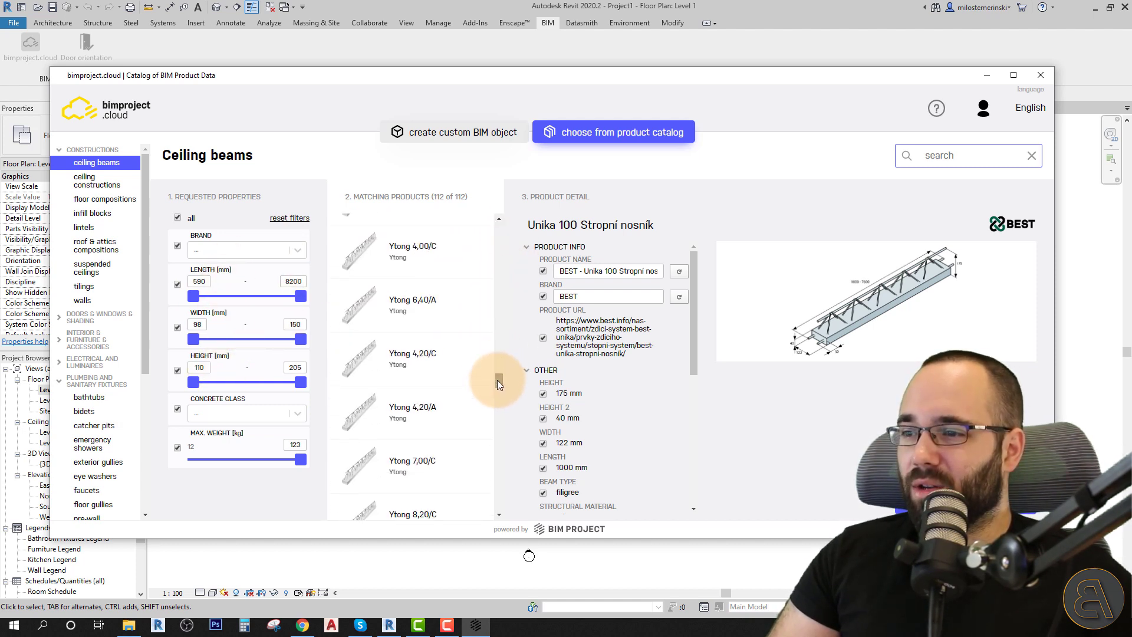
{"action": "scroll", "coordinate": [430, 354], "scroll_direction": "up", "scroll_amount": 1}
{"action": "left_click", "coordinate": [436, 326]}
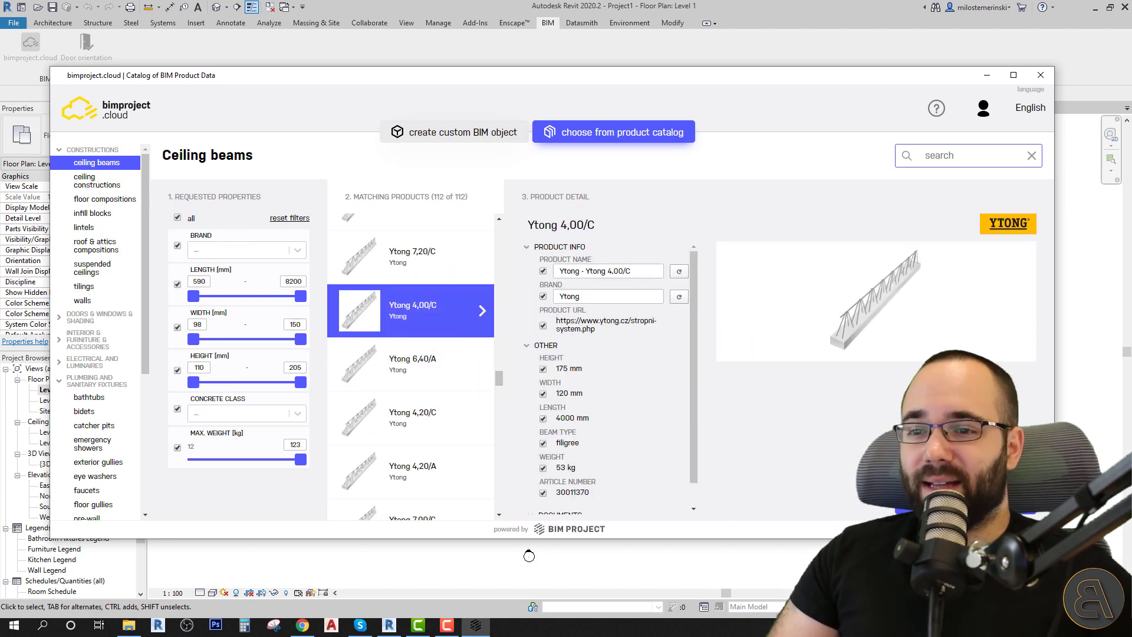
{"action": "left_click", "coordinate": [748, 446]}
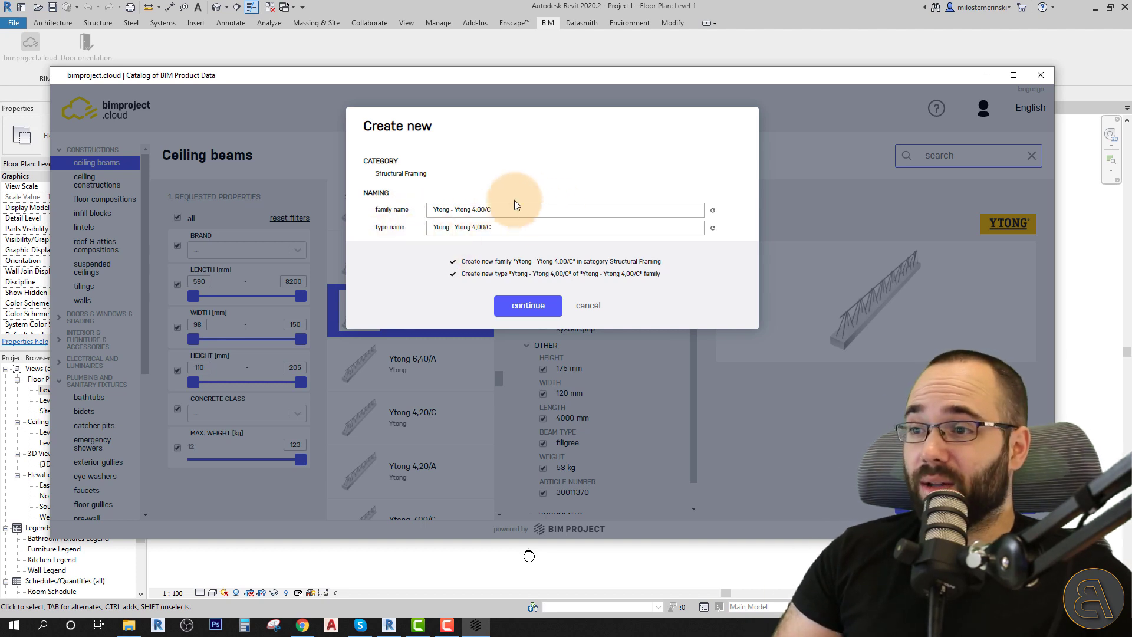
Load the Ytong - Ytong 4,00/C family and start the Beam tool with BM.
{"action": "left_click", "coordinate": [527, 307]}
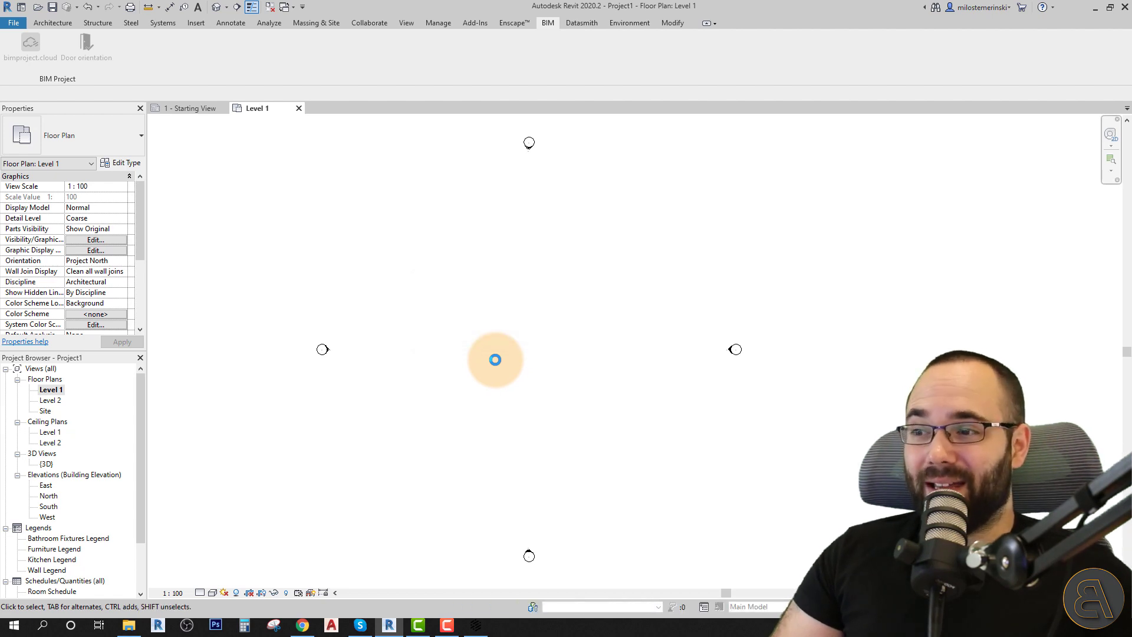
{"action": "key", "text": "b"}
{"action": "key", "text": "m"}
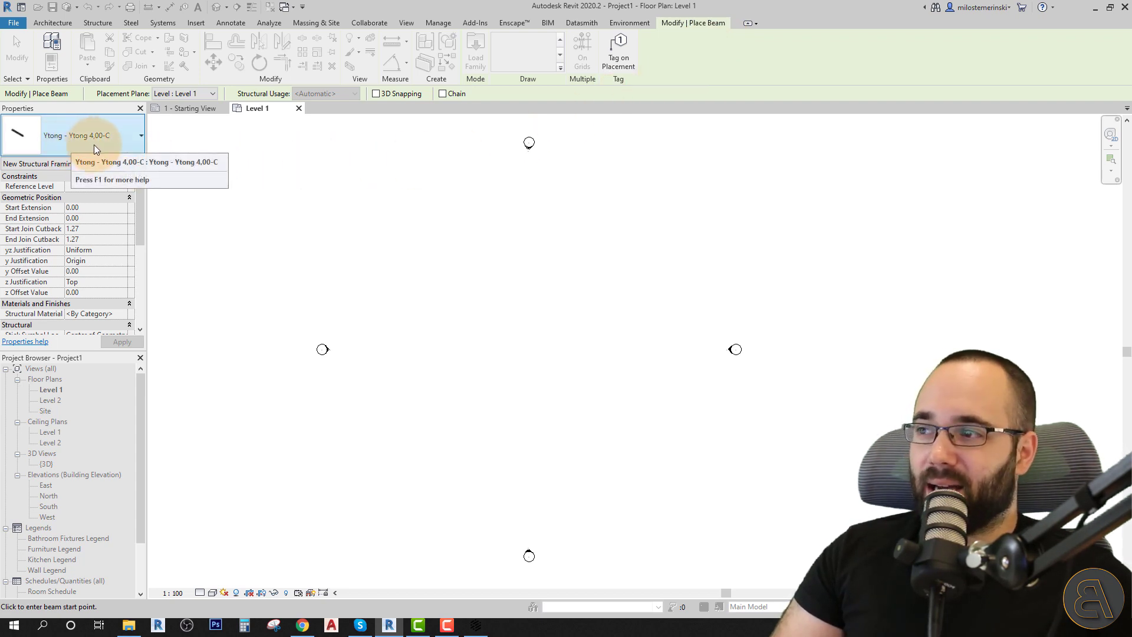
Draw one vertical Ytong 4,00-C beam on Level 1 and shift it up and right.
{"action": "left_click", "coordinate": [504, 386]}
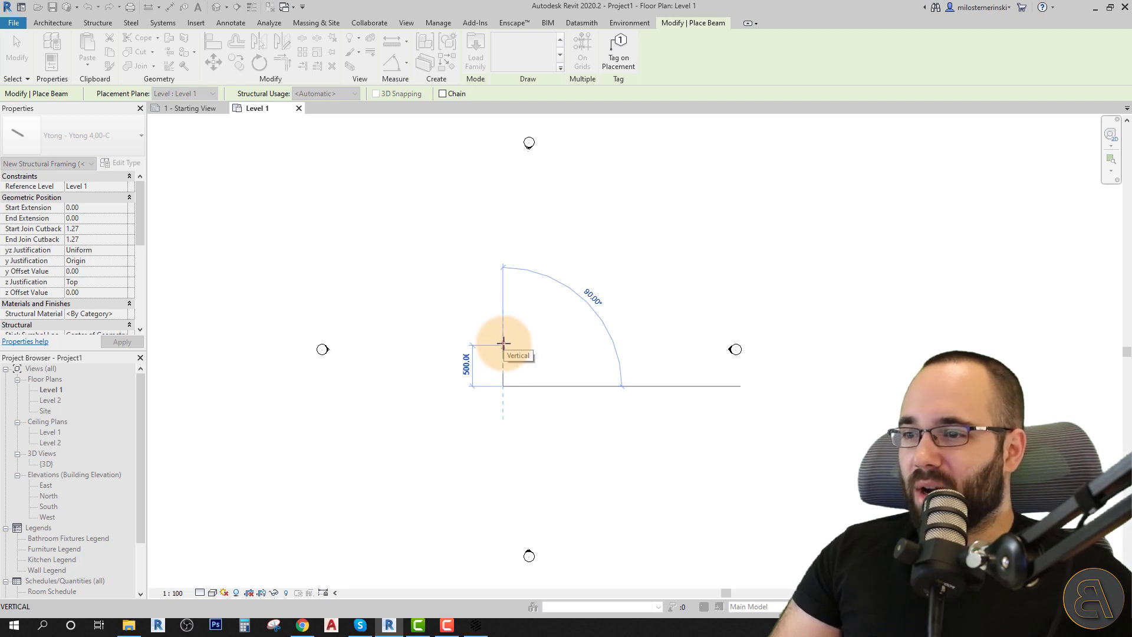
{"action": "left_click", "coordinate": [503, 342]}
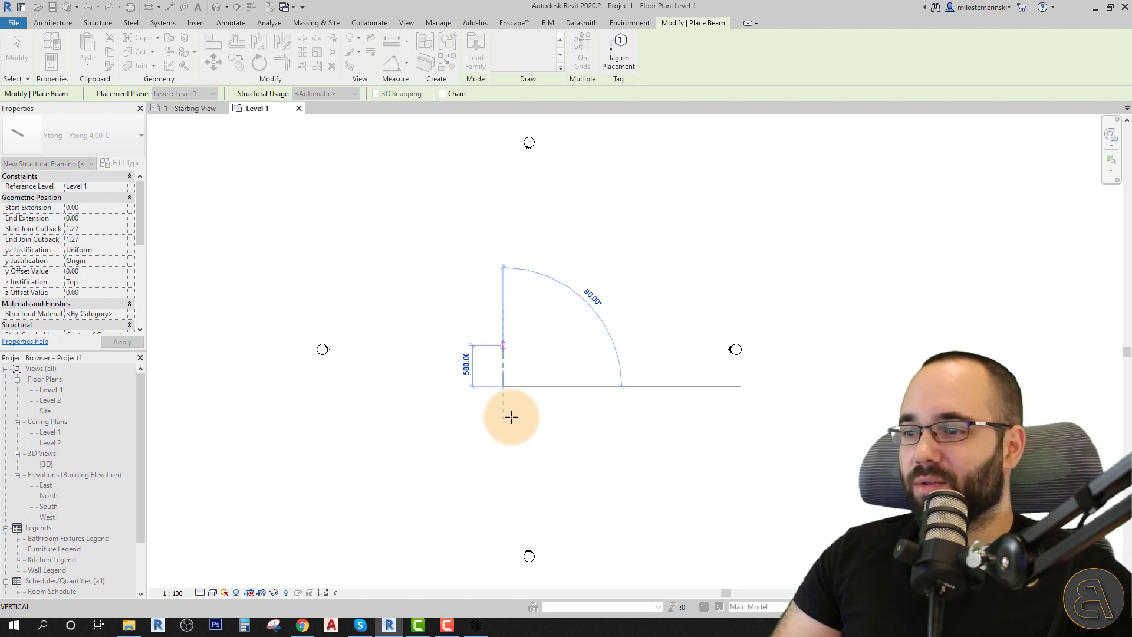
{"action": "key", "text": "Escape"}
{"action": "scroll", "coordinate": [502, 374], "scroll_direction": "up", "scroll_amount": 6}
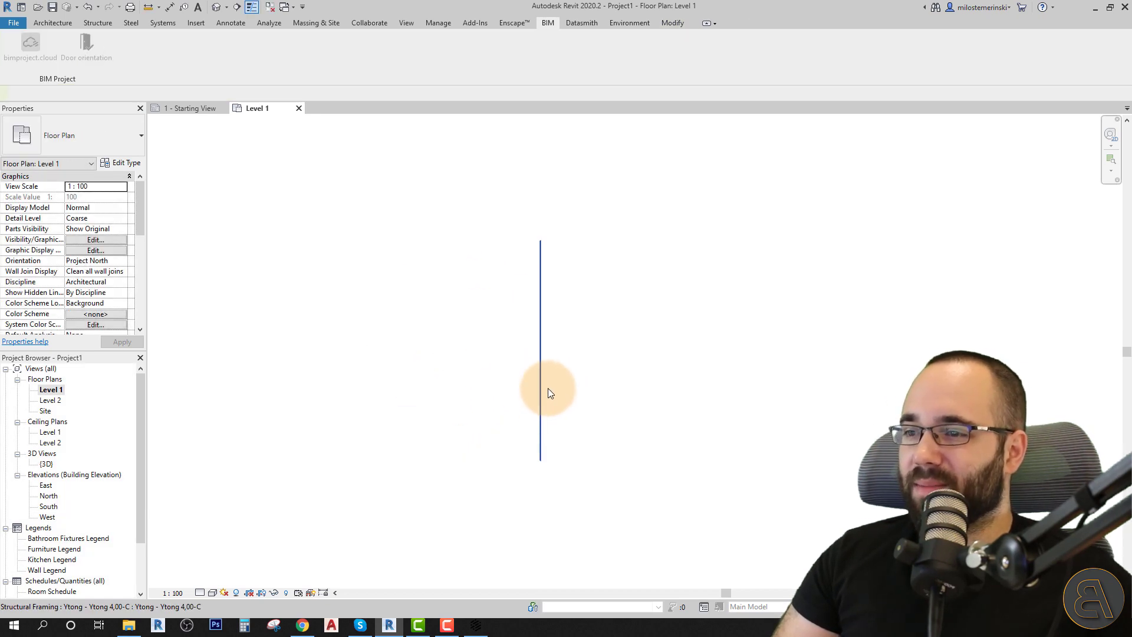
{"action": "left_click_drag", "start_coordinate": [554, 382], "coordinate": [592, 353]}
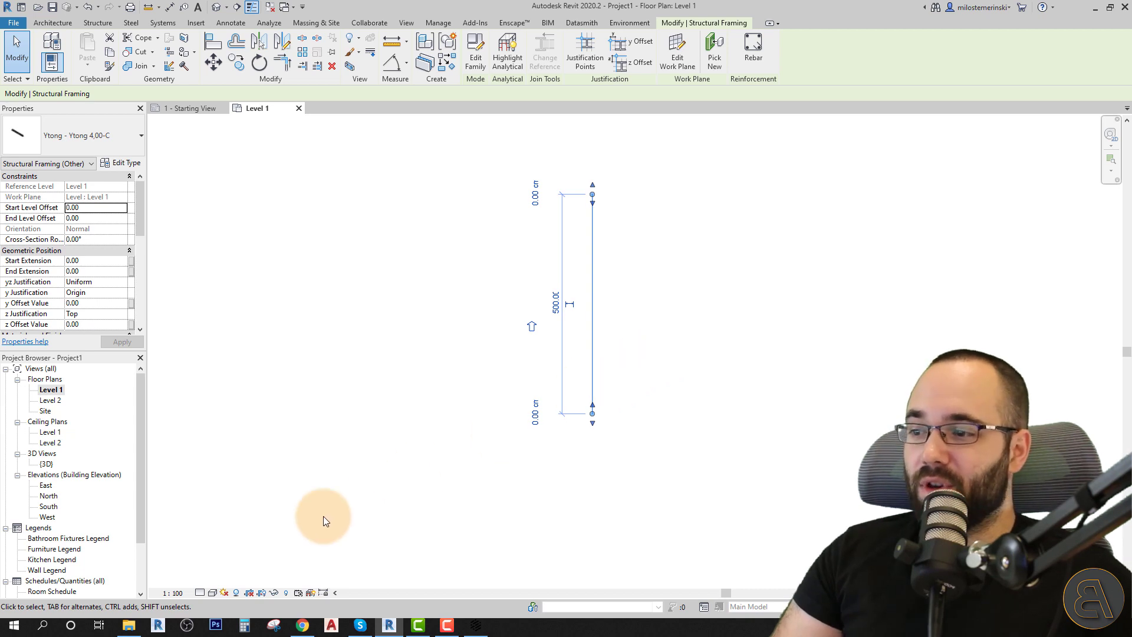
Set the plan's detail level to Fine to reveal the beam's lattice pattern.
{"action": "left_click", "coordinate": [201, 592]}
{"action": "left_click", "coordinate": [216, 580]}
{"action": "left_click", "coordinate": [616, 395]}
{"action": "left_click", "coordinate": [593, 301]}
{"action": "scroll", "coordinate": [595, 322], "scroll_direction": "up", "scroll_amount": 3}
{"action": "left_click", "coordinate": [655, 324]}
{"action": "scroll", "coordinate": [646, 348], "scroll_direction": "down", "scroll_amount": 1}
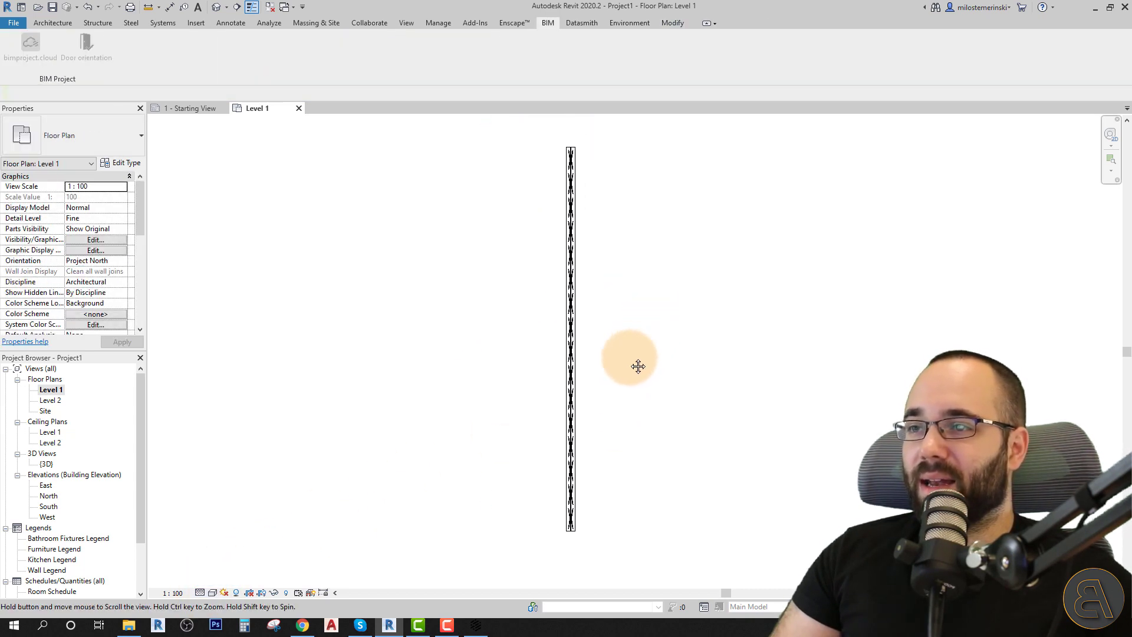
{"action": "scroll", "coordinate": [563, 413], "scroll_direction": "up", "scroll_amount": 1}
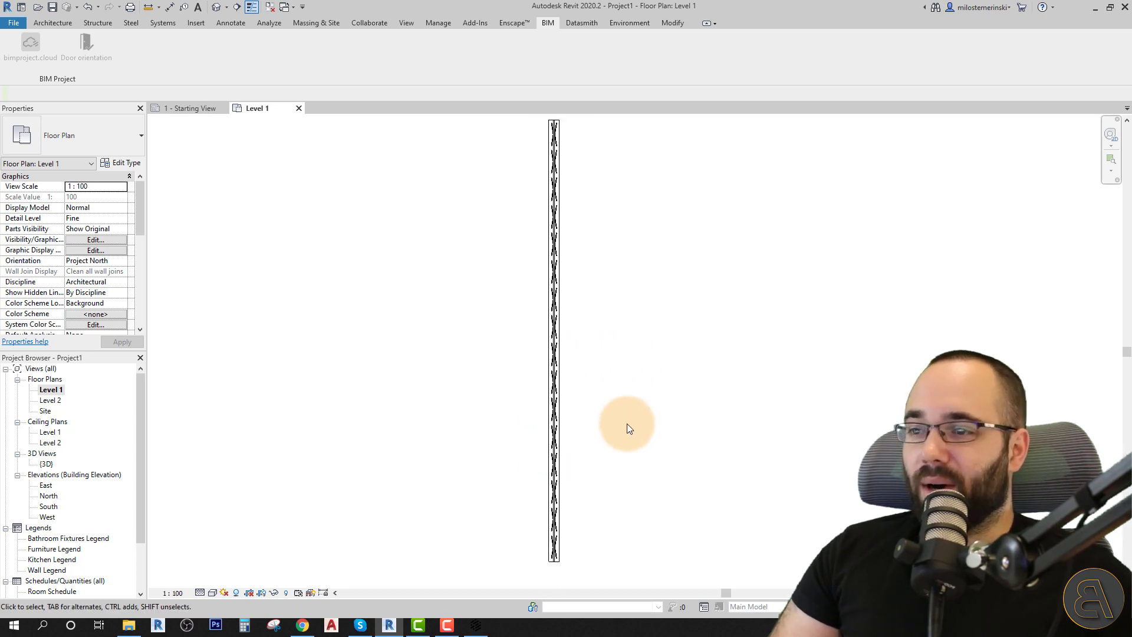
{"action": "scroll", "coordinate": [600, 420], "scroll_direction": "down", "scroll_amount": 2}
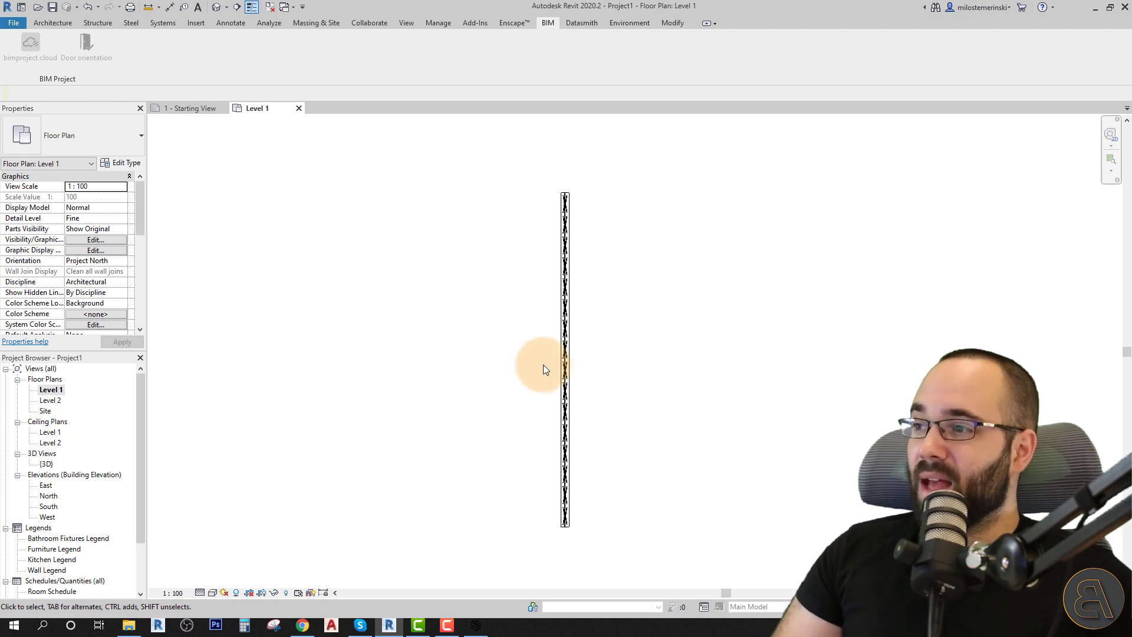
{"action": "left_click_drag", "start_coordinate": [140, 207], "coordinate": [136, 272]}
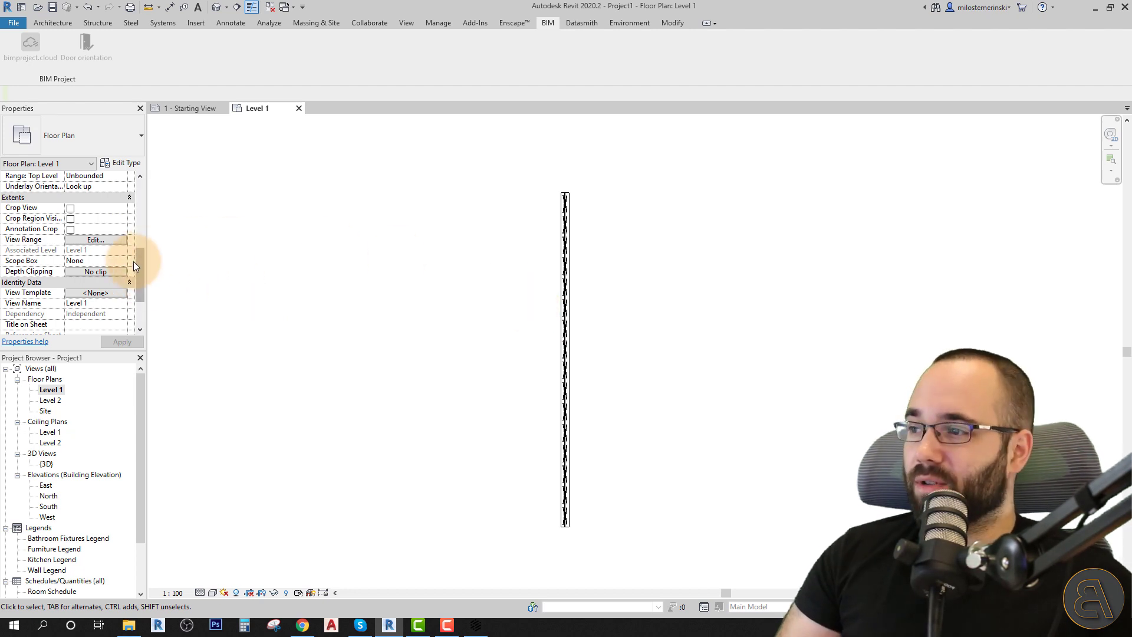
{"action": "left_click", "coordinate": [84, 239]}
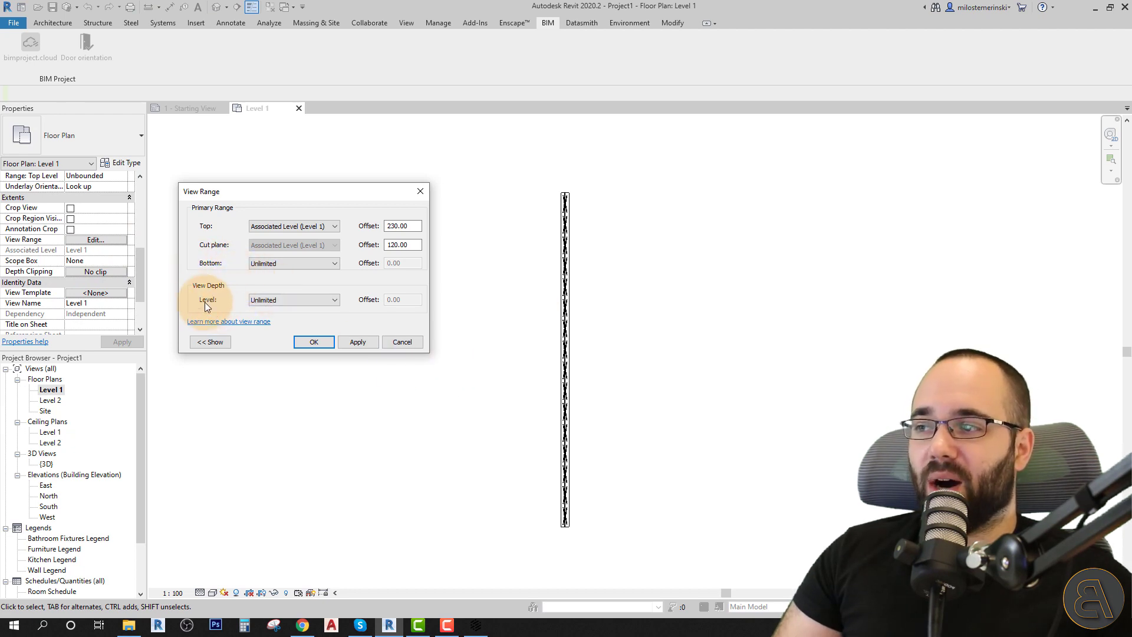
{"action": "left_click", "coordinate": [254, 301]}
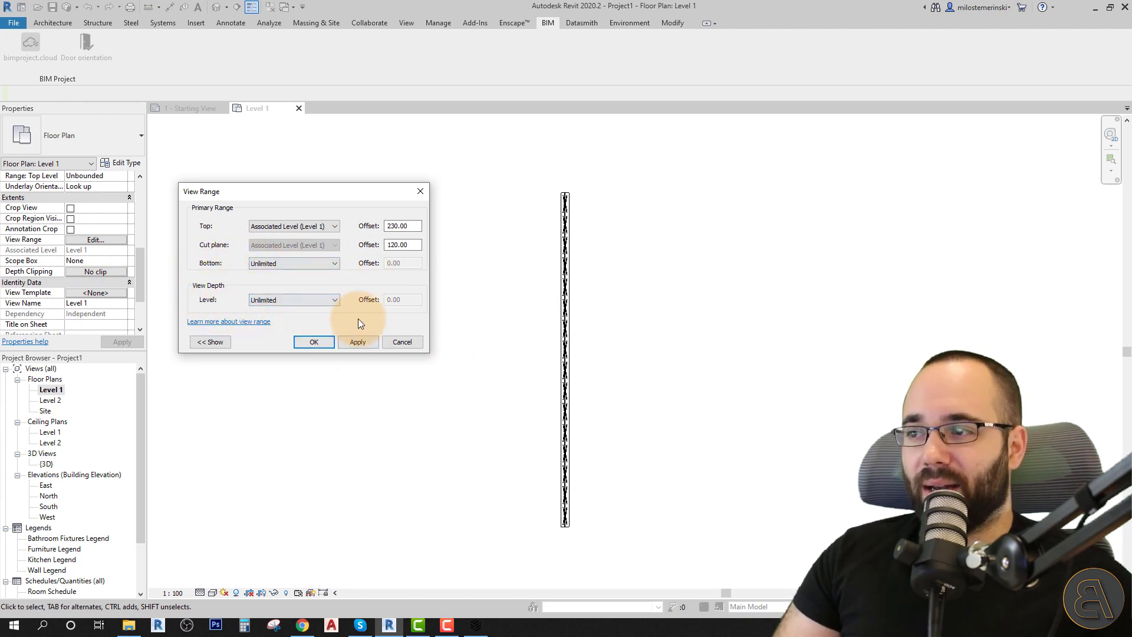
{"action": "left_click", "coordinate": [318, 303]}
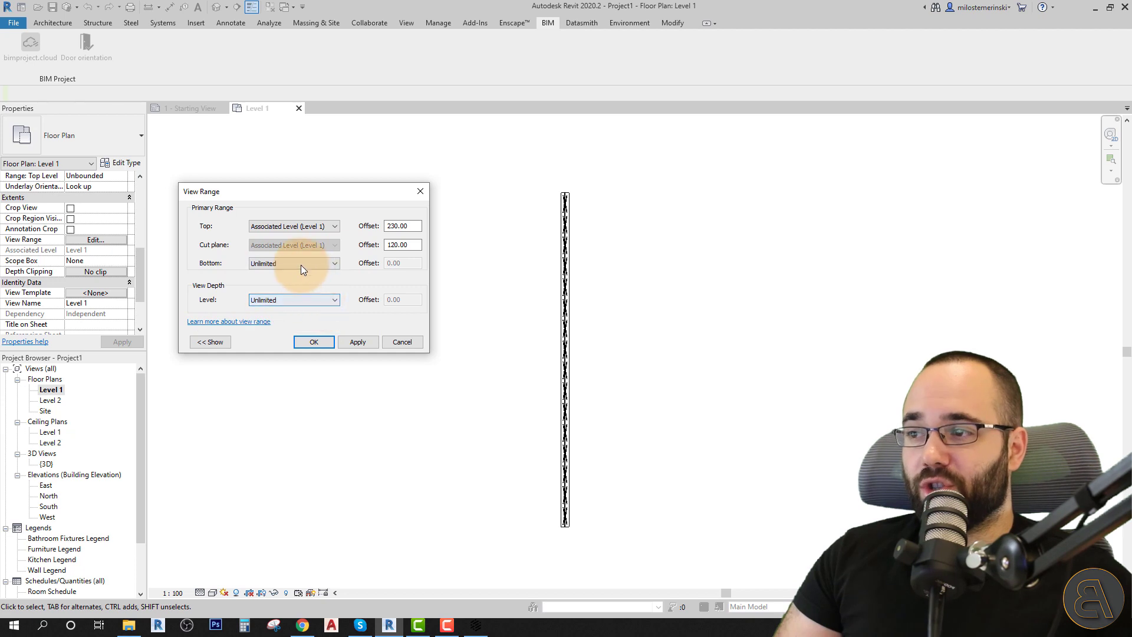
{"action": "left_click", "coordinate": [316, 344]}
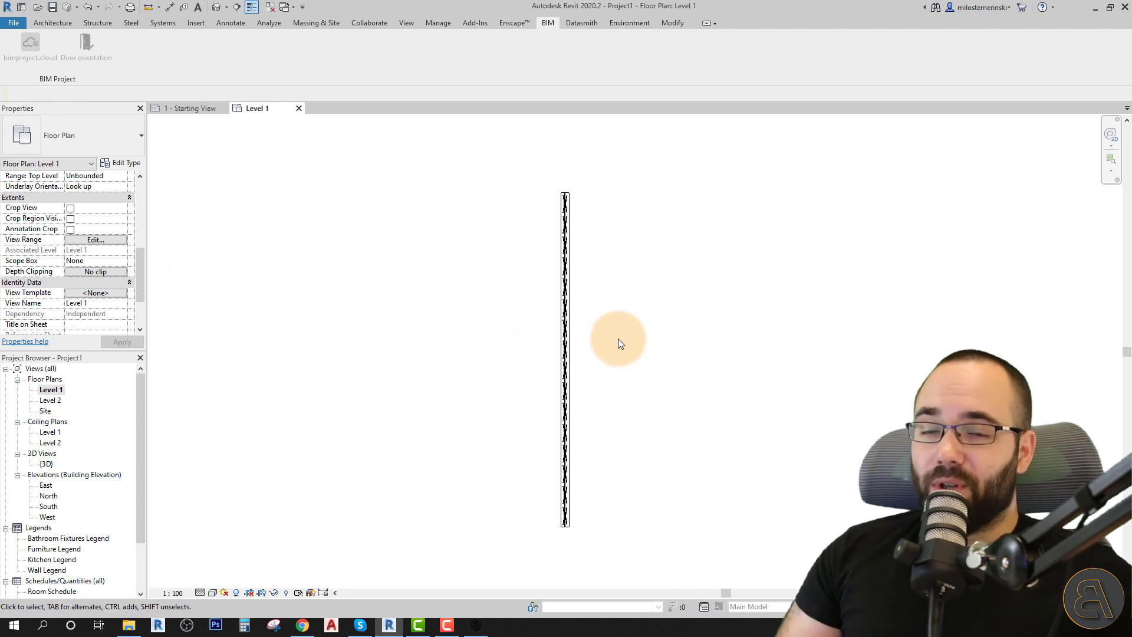
{"action": "left_click", "coordinate": [568, 349]}
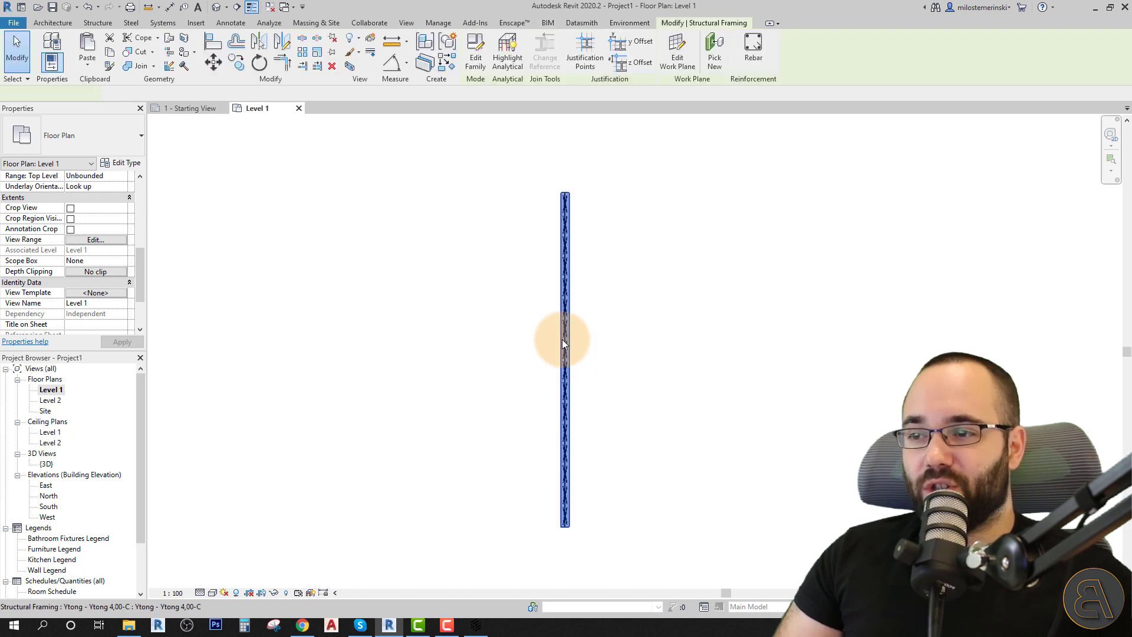
{"action": "left_click", "coordinate": [509, 335]}
Open the South elevation and select the Ytong beam just below Level 1.
{"action": "double_click", "coordinate": [61, 504]}
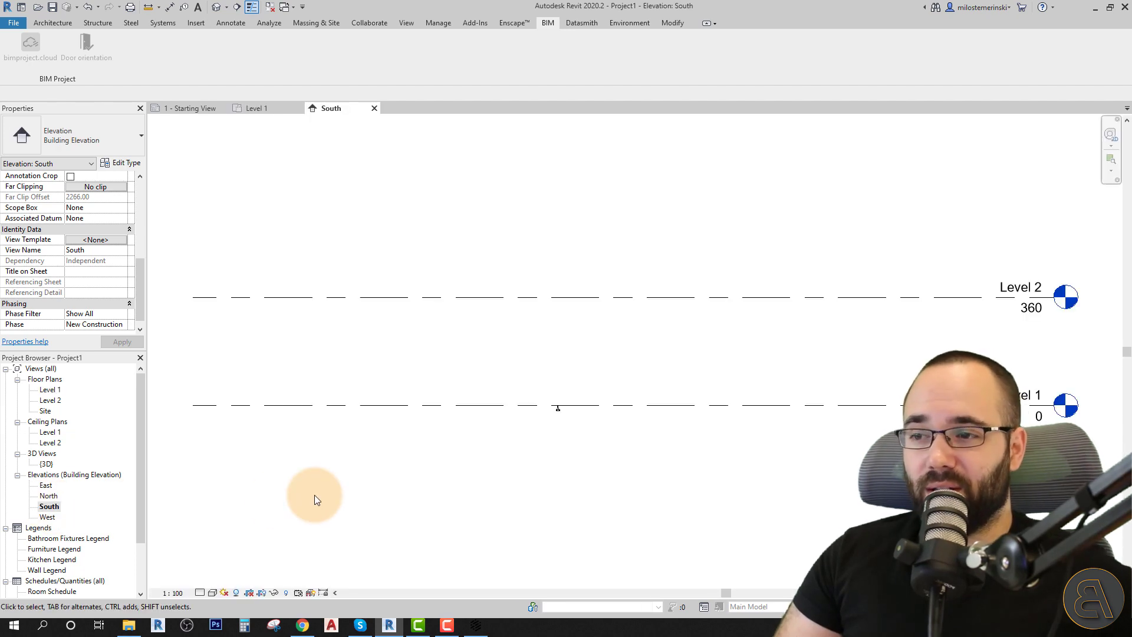
{"action": "scroll", "coordinate": [554, 416], "scroll_direction": "up", "scroll_amount": 5}
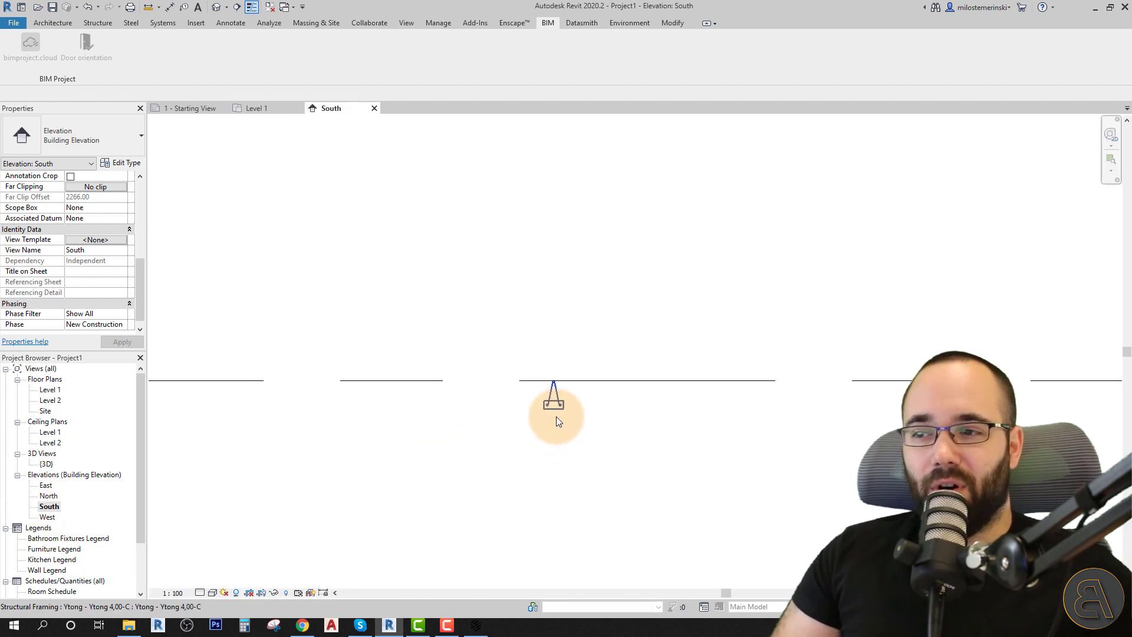
{"action": "scroll", "coordinate": [557, 385], "scroll_direction": "down", "scroll_amount": 5}
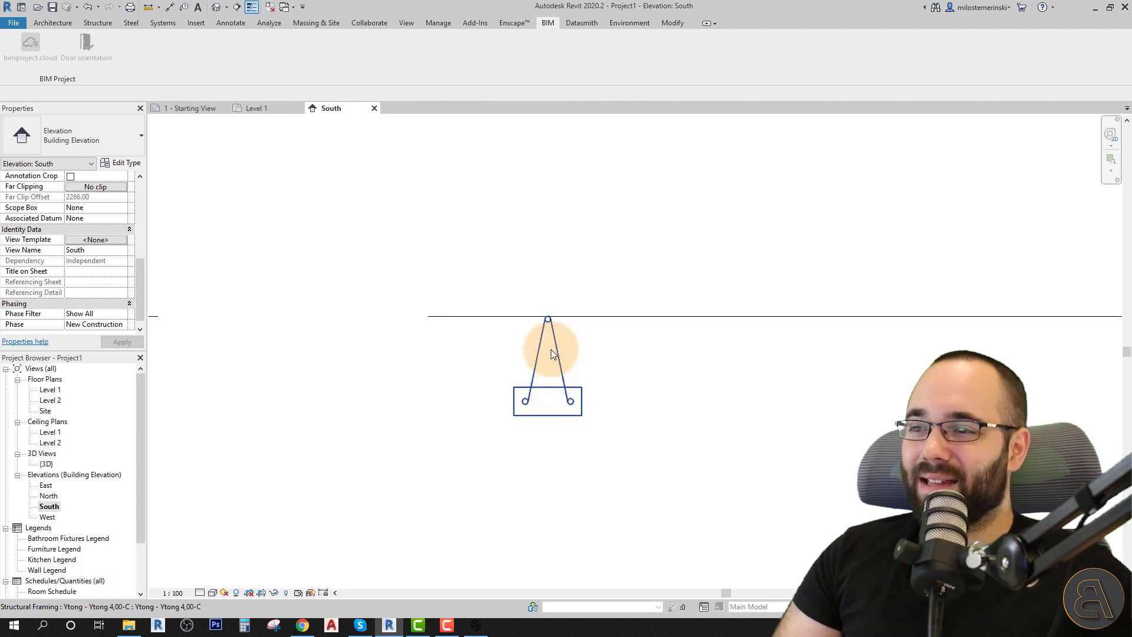
{"action": "scroll", "coordinate": [543, 339], "scroll_direction": "down", "scroll_amount": 3}
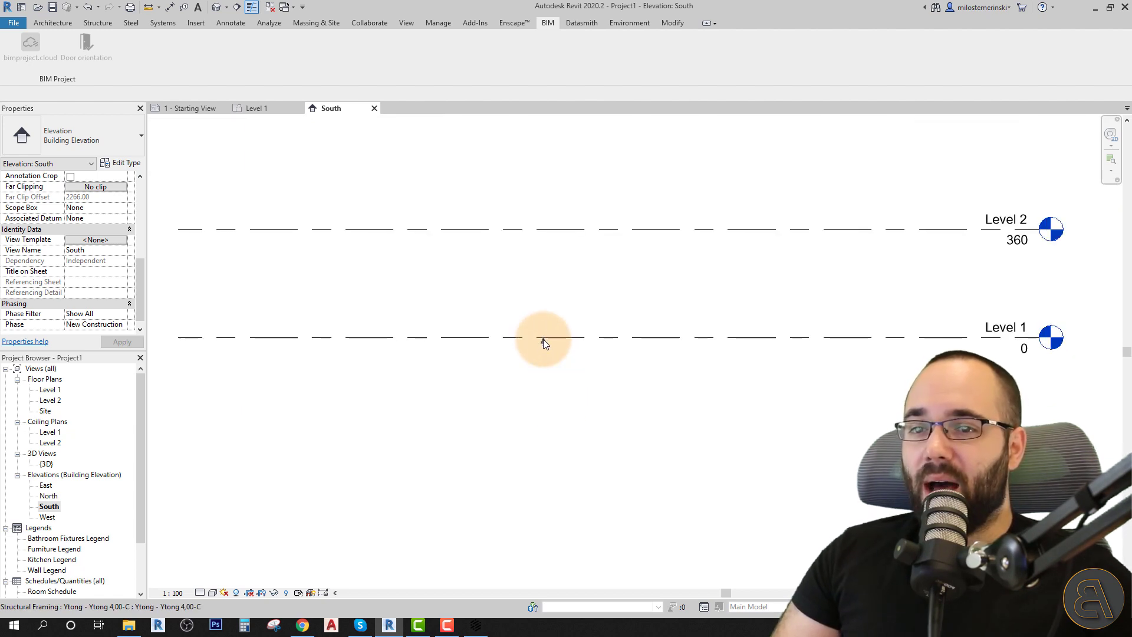
{"action": "scroll", "coordinate": [535, 337], "scroll_direction": "up", "scroll_amount": 5}
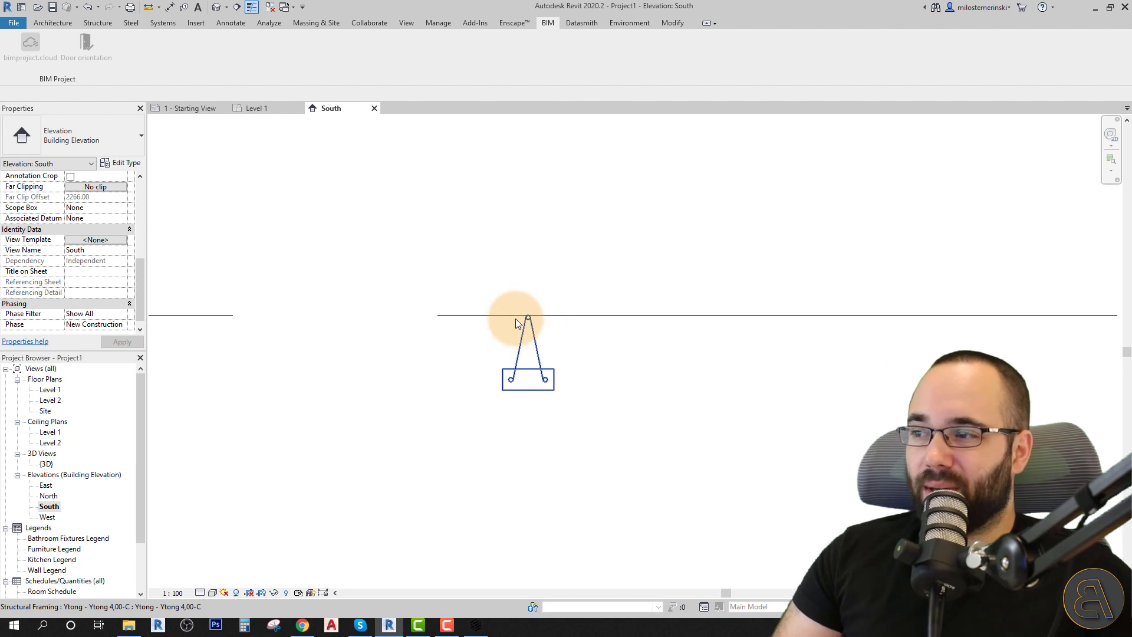
{"action": "left_click", "coordinate": [527, 350]}
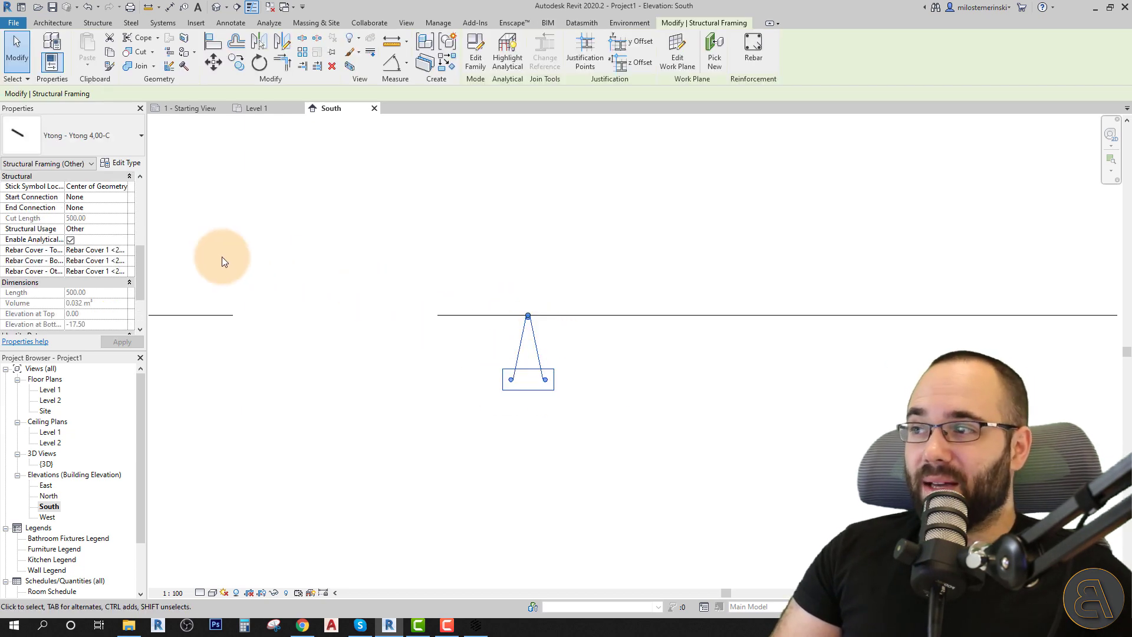
{"action": "left_click_drag", "start_coordinate": [141, 275], "coordinate": [138, 242]}
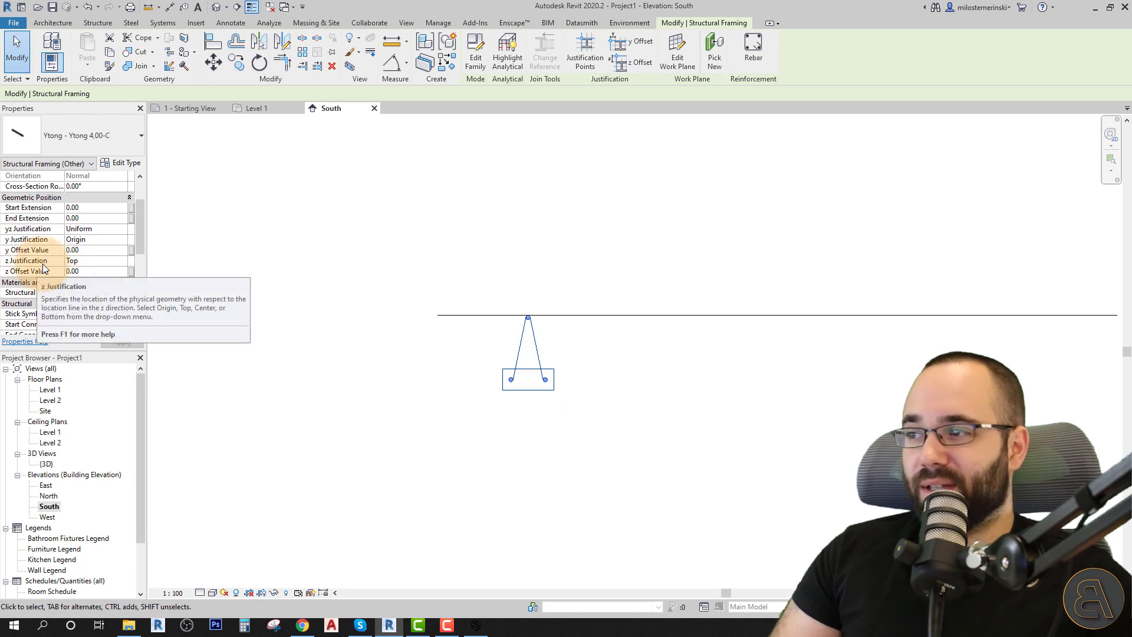
Change the beam's z Justification from Top to Bottom so it rests on Level 1.
{"action": "left_click", "coordinate": [120, 263]}
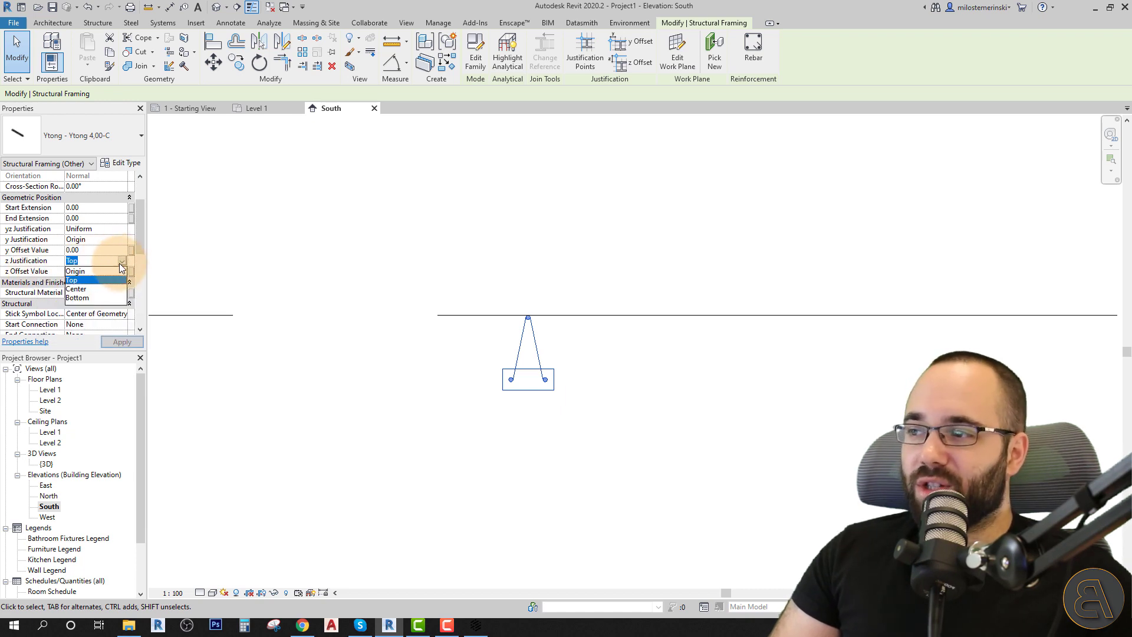
{"action": "left_click", "coordinate": [74, 302]}
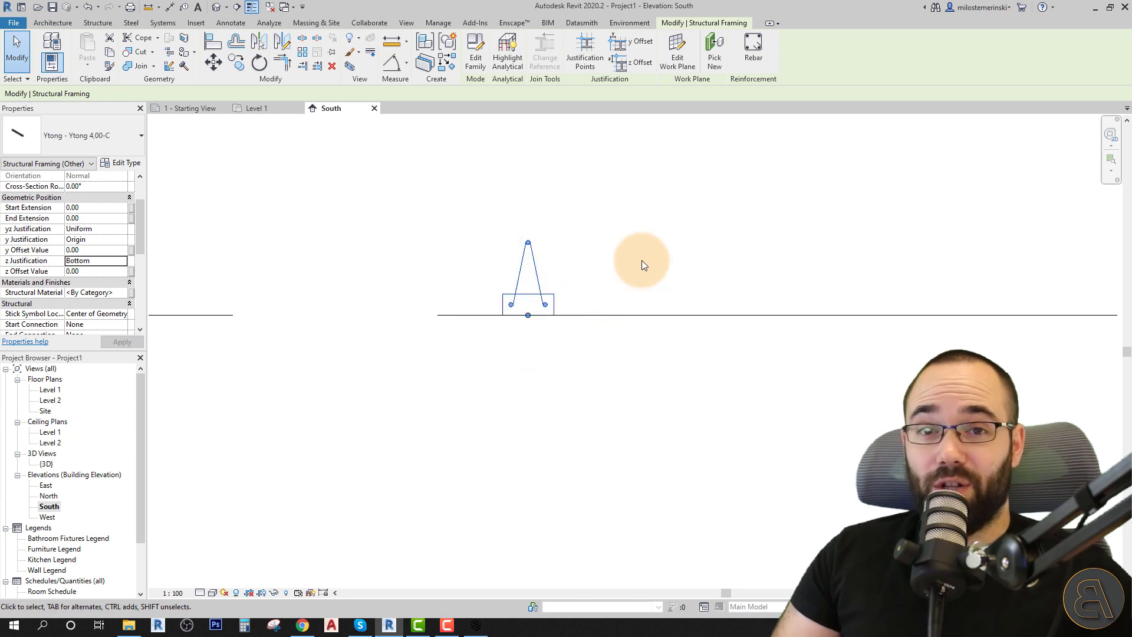
{"action": "left_click", "coordinate": [641, 260]}
{"action": "scroll", "coordinate": [542, 277], "scroll_direction": "up", "scroll_amount": 4}
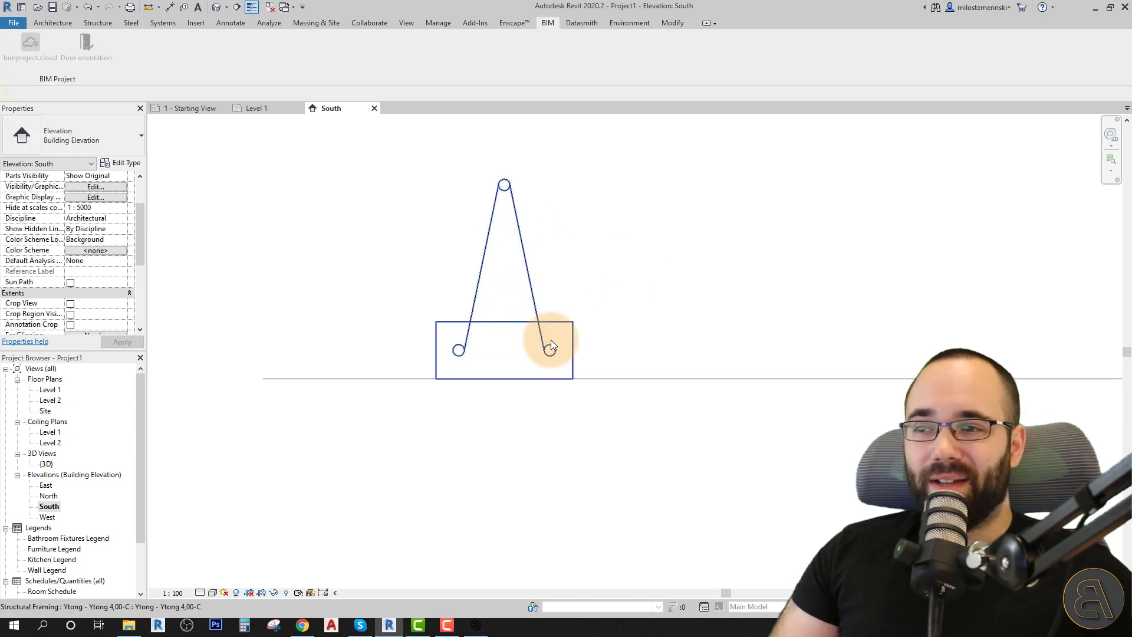
{"action": "scroll", "coordinate": [566, 320], "scroll_direction": "up", "scroll_amount": 2}
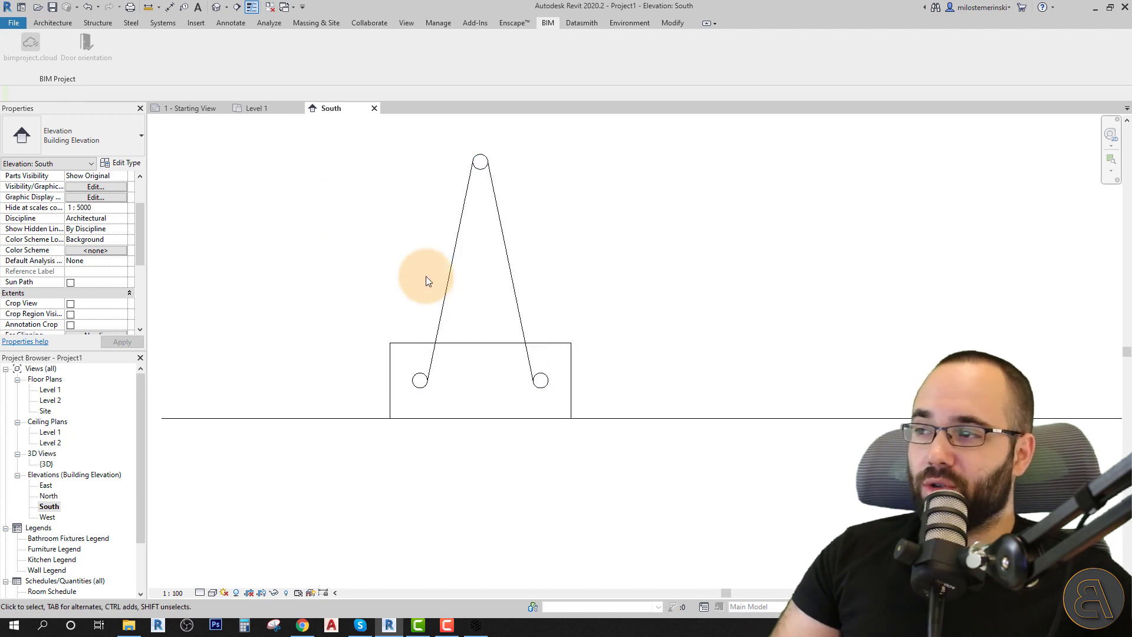
Measure the beam's height as 5.00, then return to the Level 1 floor plan.
{"action": "left_click", "coordinate": [151, 9]}
{"action": "left_click", "coordinate": [570, 418]}
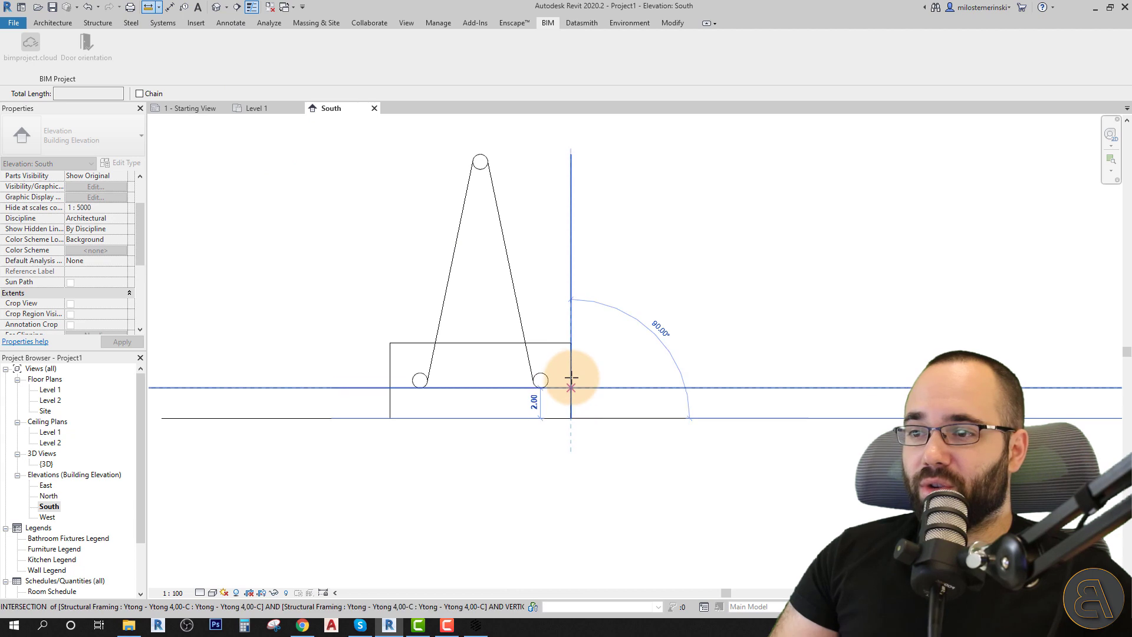
{"action": "left_click", "coordinate": [571, 343]}
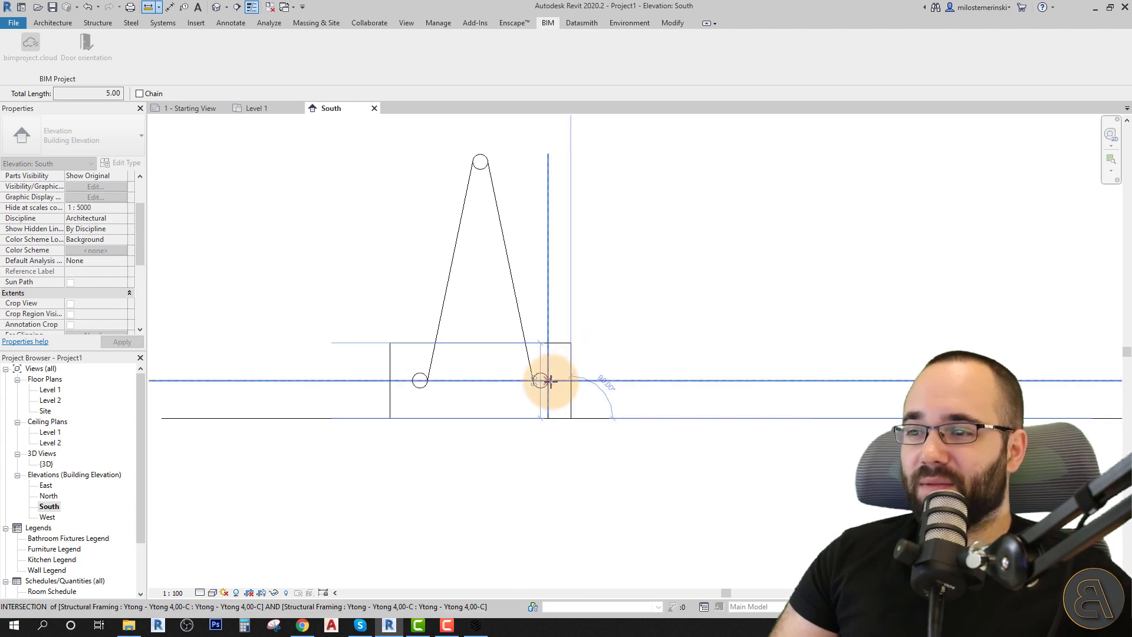
{"action": "left_click", "coordinate": [112, 93]}
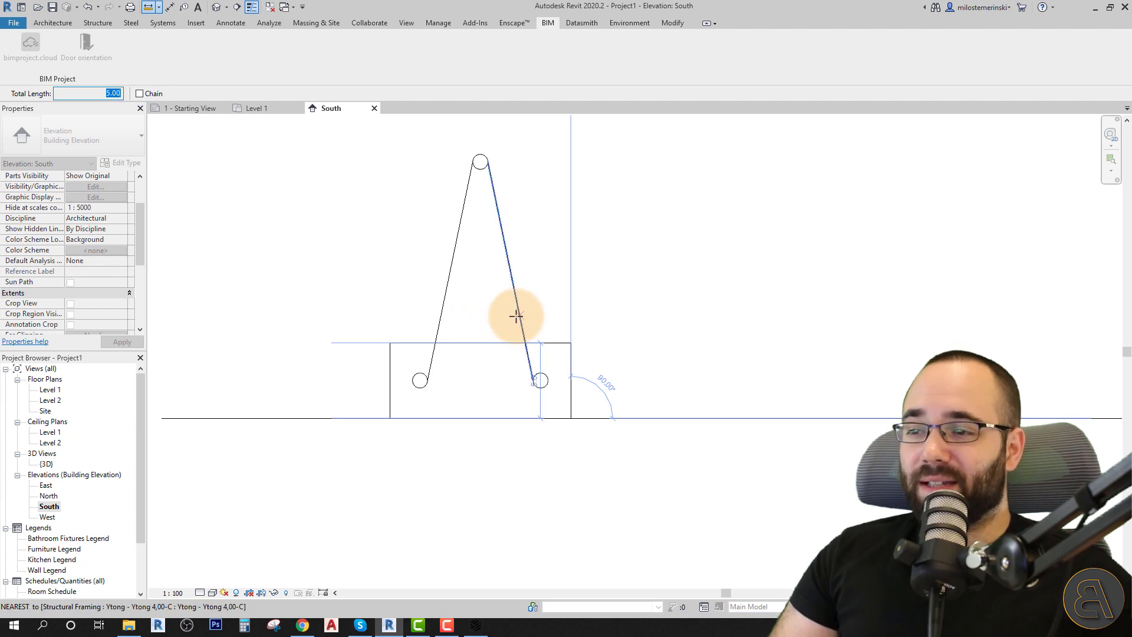
{"action": "left_click", "coordinate": [566, 286]}
{"action": "key", "text": "Escape"}
{"action": "key", "text": "Escape"}
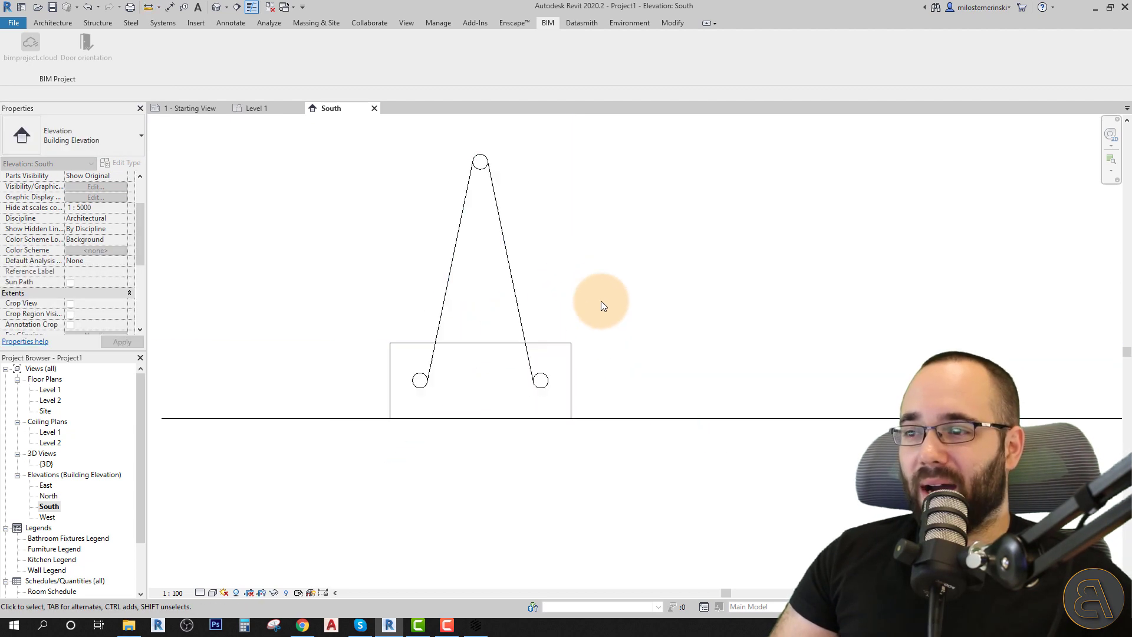
{"action": "scroll", "coordinate": [547, 278], "scroll_direction": "down", "scroll_amount": 3}
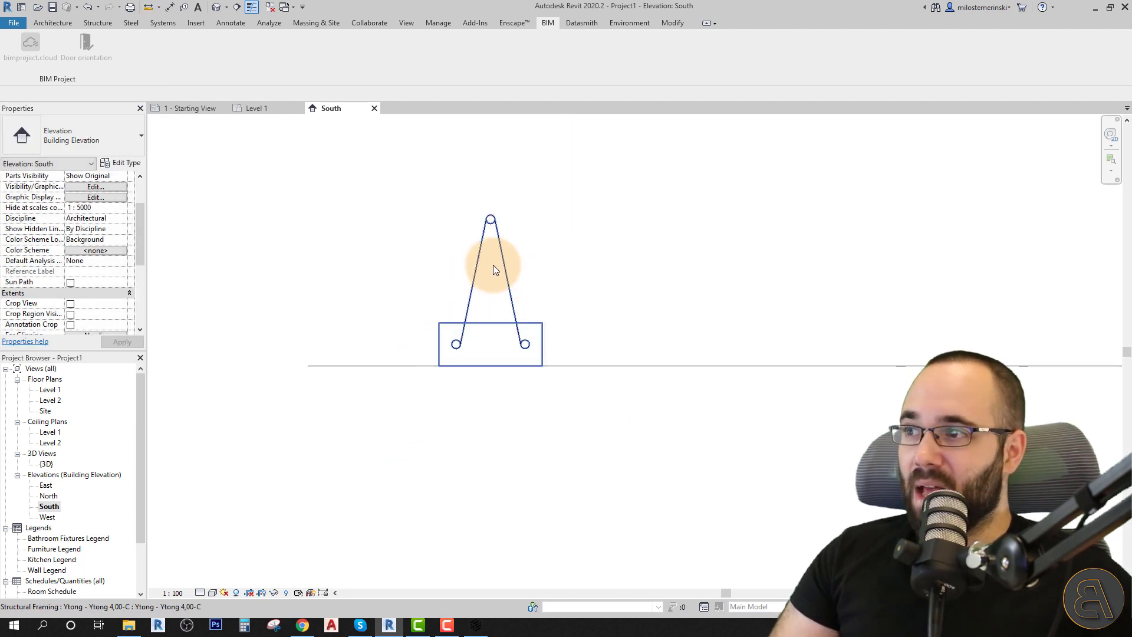
{"action": "left_click", "coordinate": [278, 112]}
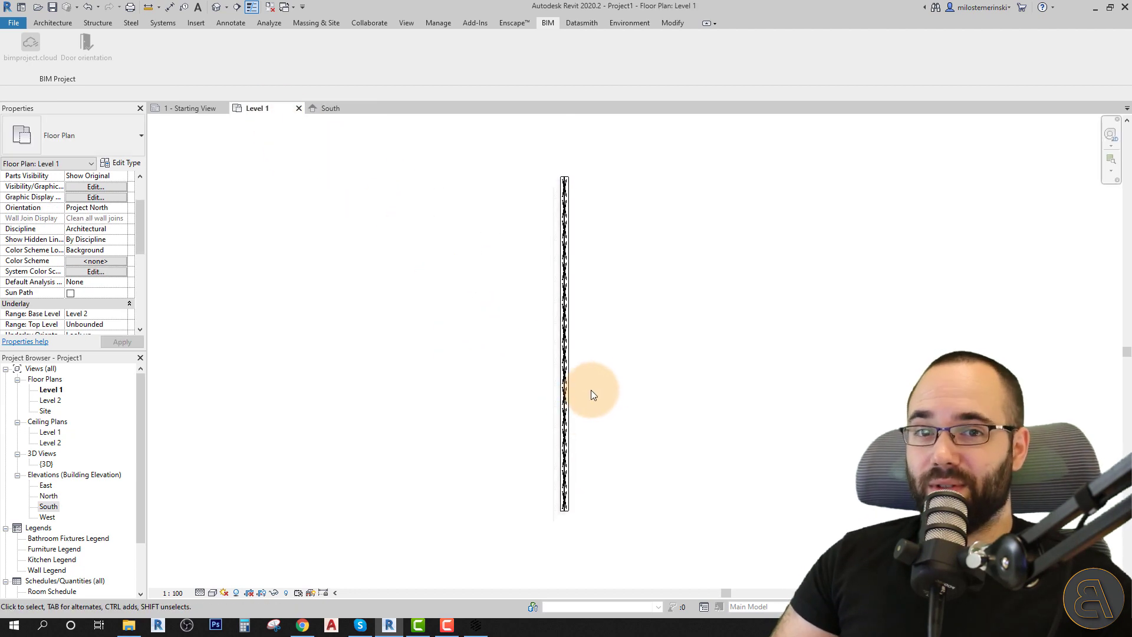
Bring the bimproject.cloud catalog forward and open its custom ceiling-beam configurator.
{"action": "left_click", "coordinate": [478, 627]}
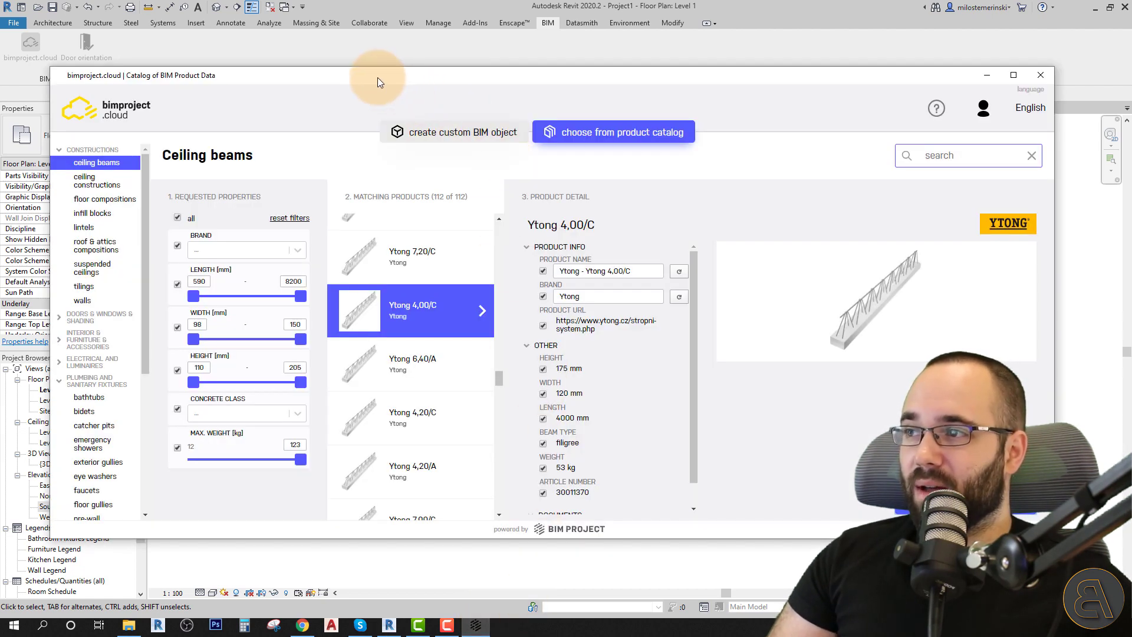
{"action": "left_click_drag", "start_coordinate": [377, 76], "coordinate": [376, 73]}
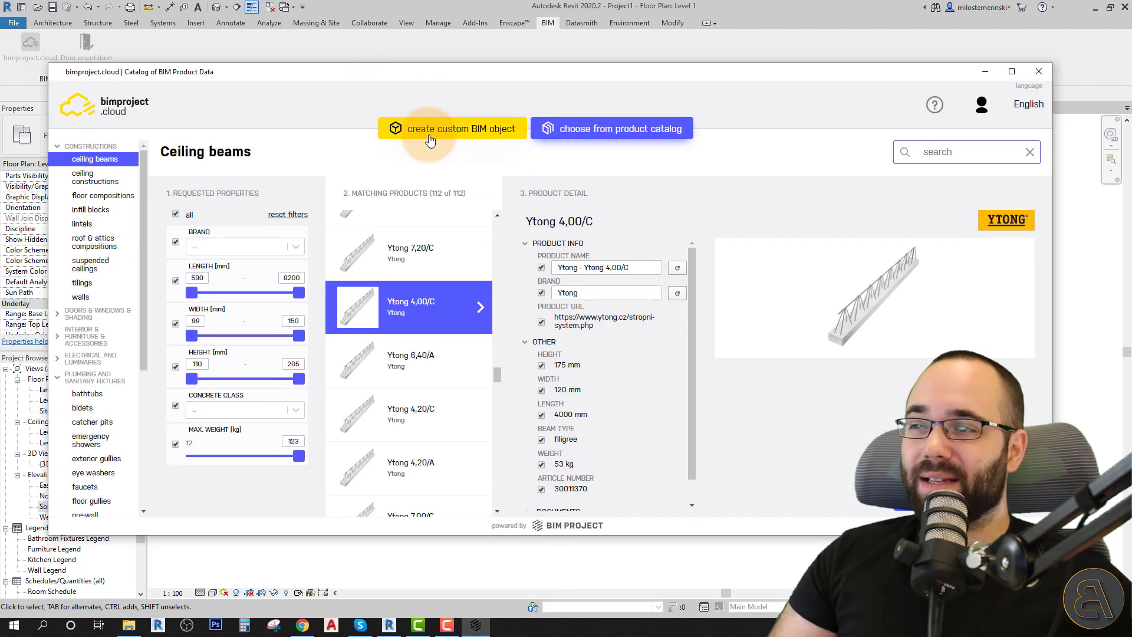
{"action": "left_click", "coordinate": [430, 140]}
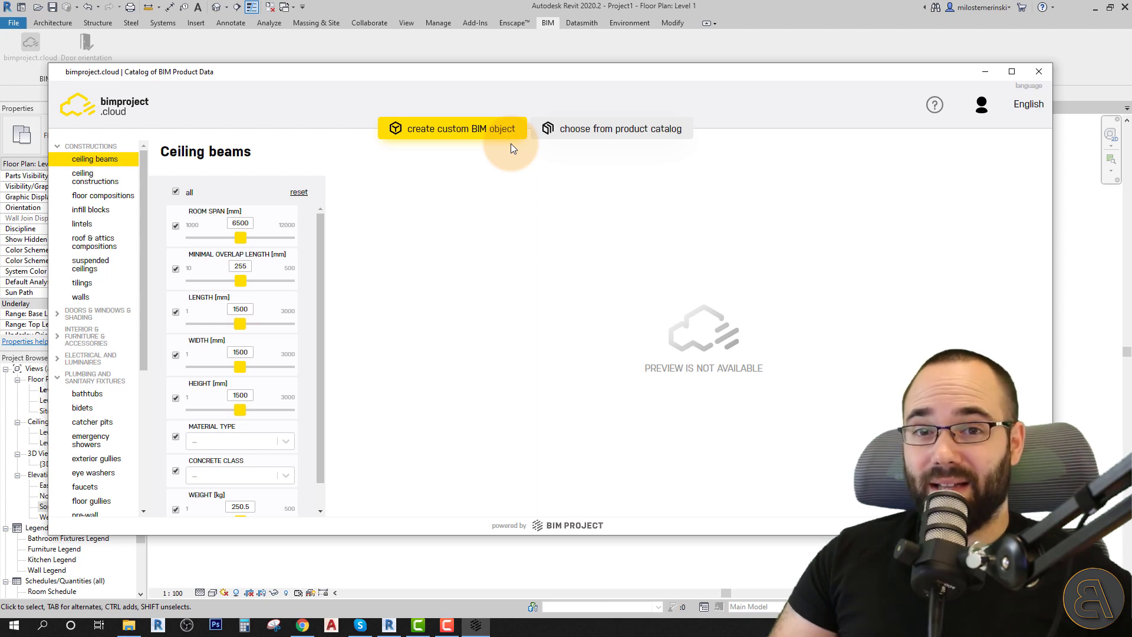
Switch the catalog to infill blocks and open the custom BIM object form.
{"action": "left_click", "coordinate": [85, 212]}
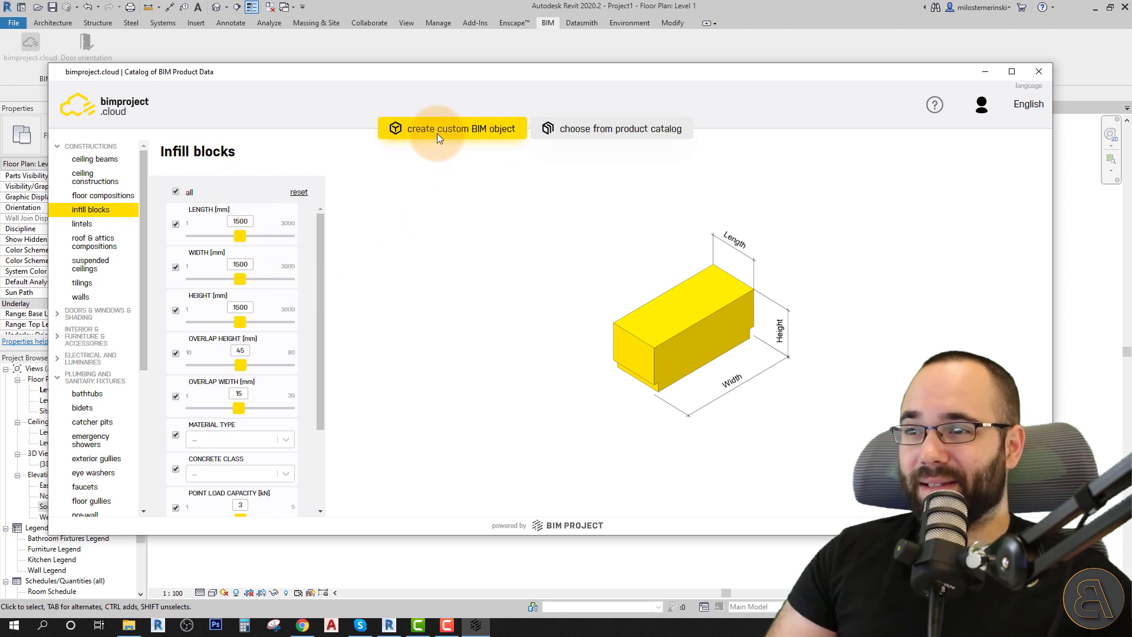
{"action": "left_click", "coordinate": [546, 130]}
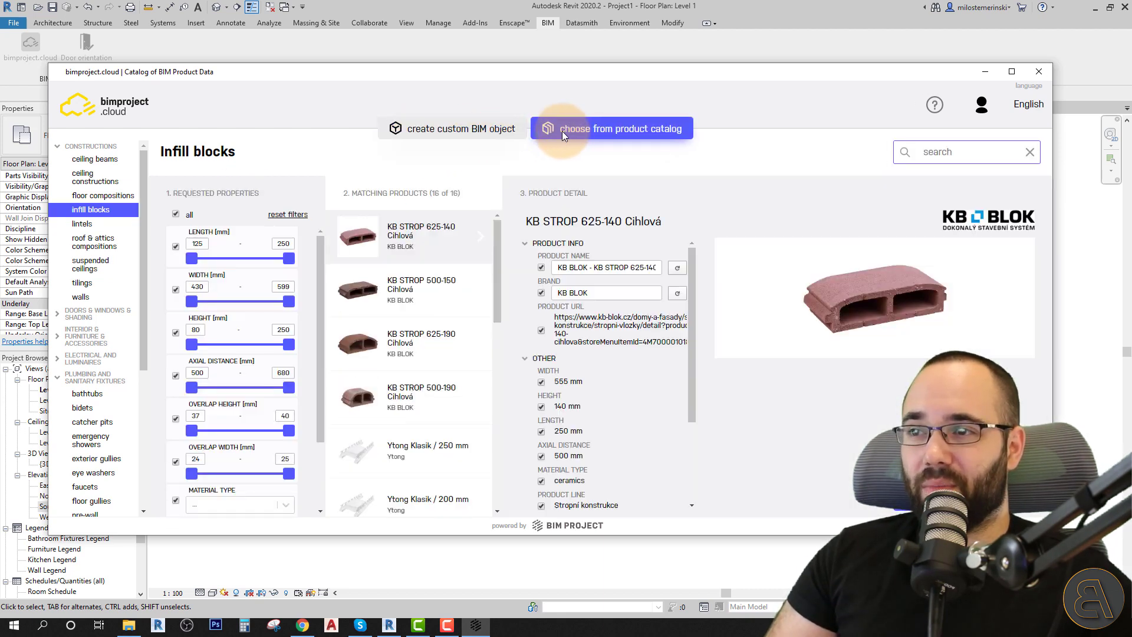
{"action": "left_click", "coordinate": [477, 136]}
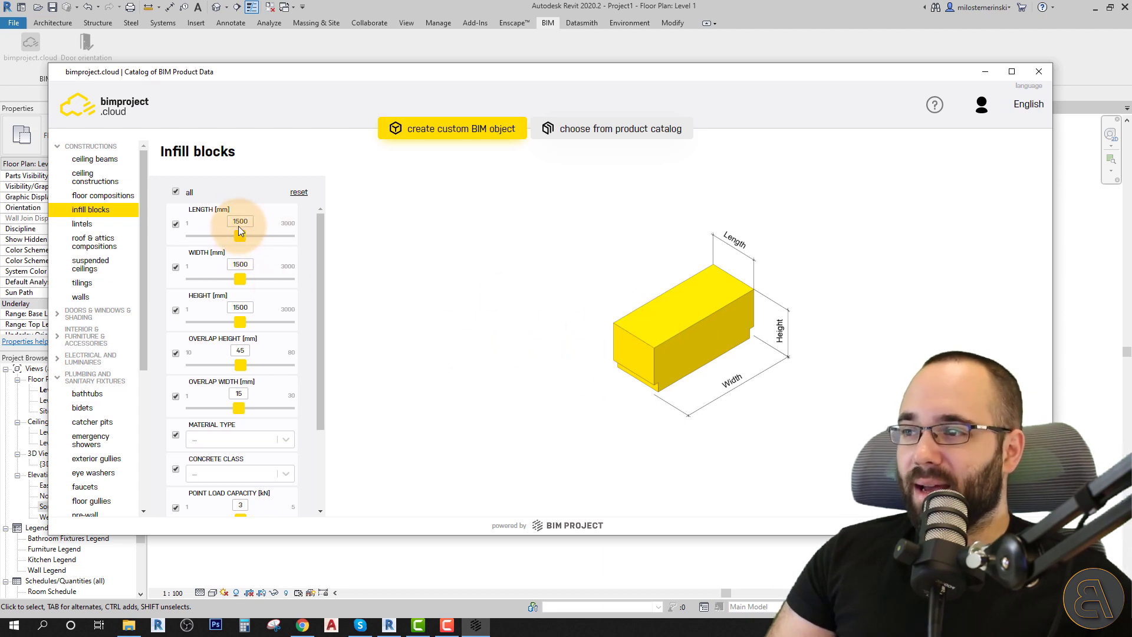
Enter infill block dimensions: length 200, width 300, height 160, overlap height 50.
{"action": "left_click_drag", "start_coordinate": [234, 221], "coordinate": [251, 220]}
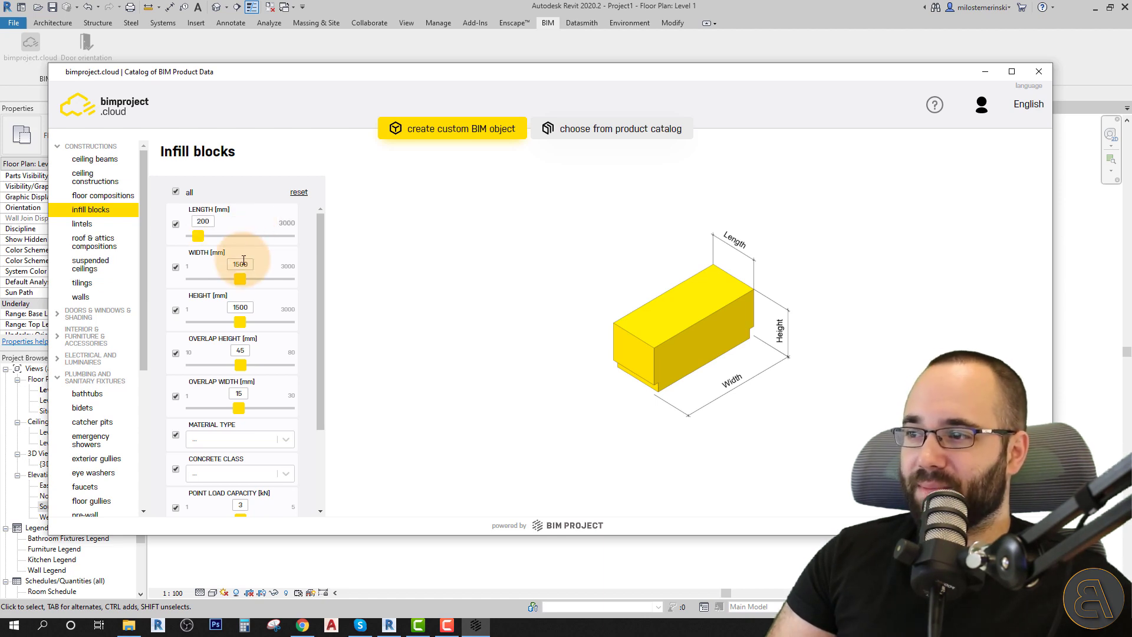
{"action": "left_click_drag", "start_coordinate": [248, 264], "coordinate": [236, 263]}
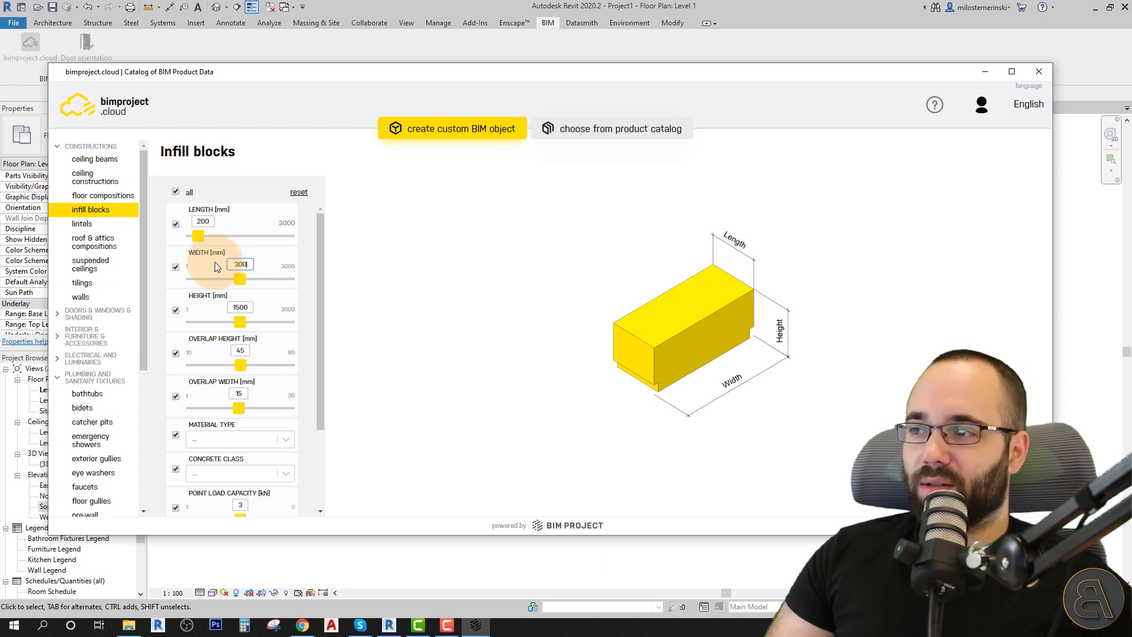
{"action": "type", "text": "300"}
{"action": "key", "text": "Return"}
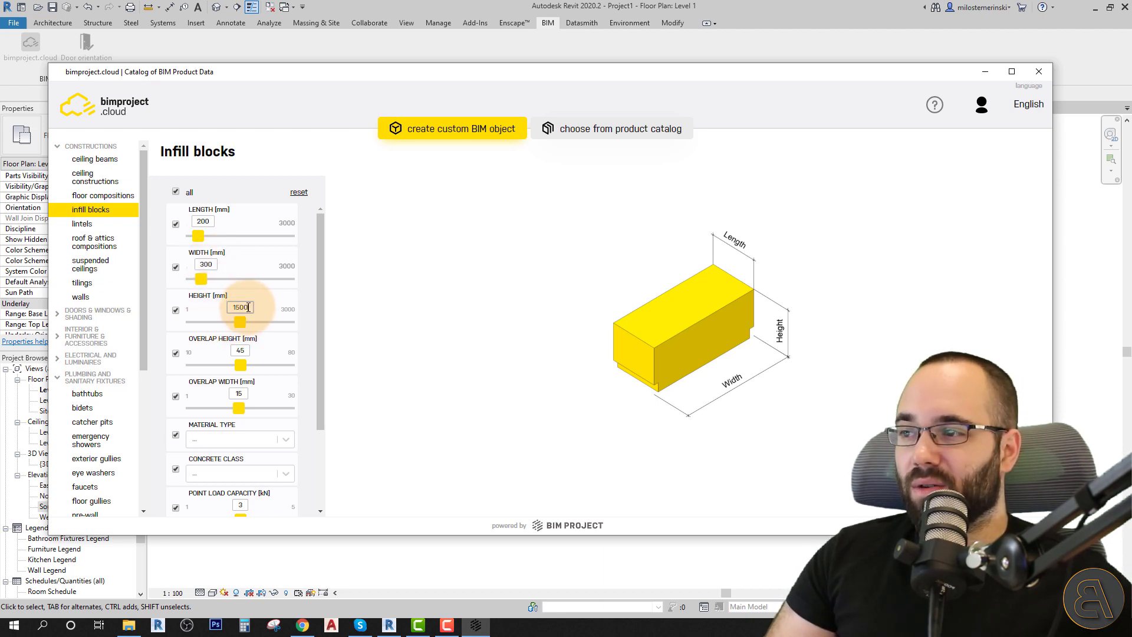
{"action": "left_click_drag", "start_coordinate": [248, 307], "coordinate": [216, 311]}
{"action": "type", "text": "160"}
{"action": "key", "text": "Return"}
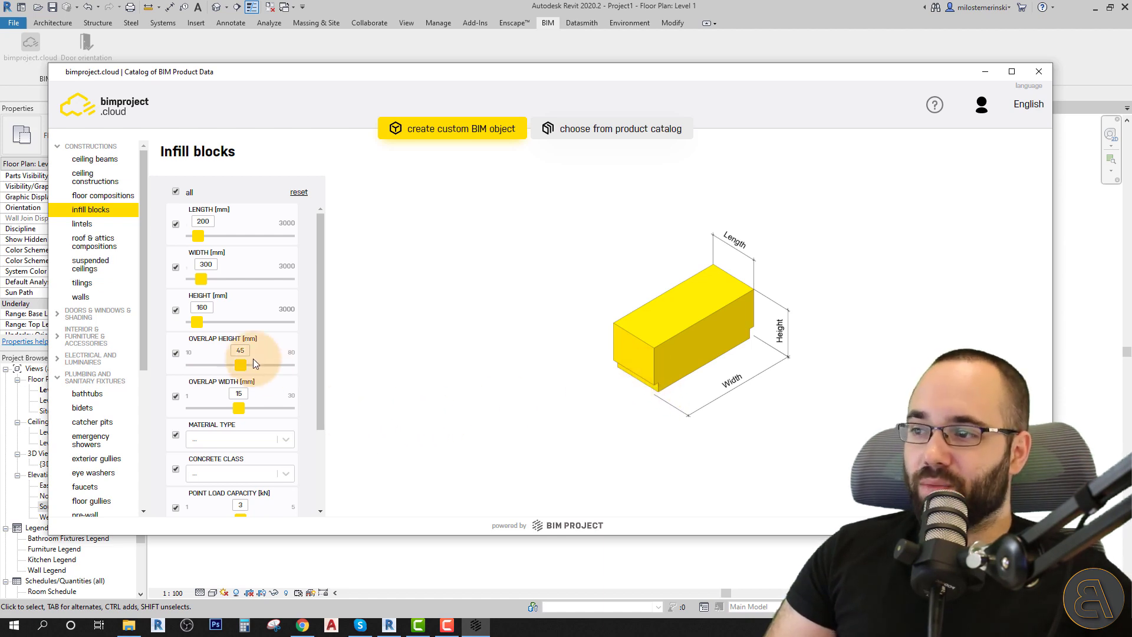
{"action": "mouse_move", "coordinate": [244, 352]}
{"action": "left_mouse_down"}
{"action": "mouse_move", "coordinate": [233, 353]}
{"action": "mouse_move", "coordinate": [253, 371]}
{"action": "left_mouse_up"}
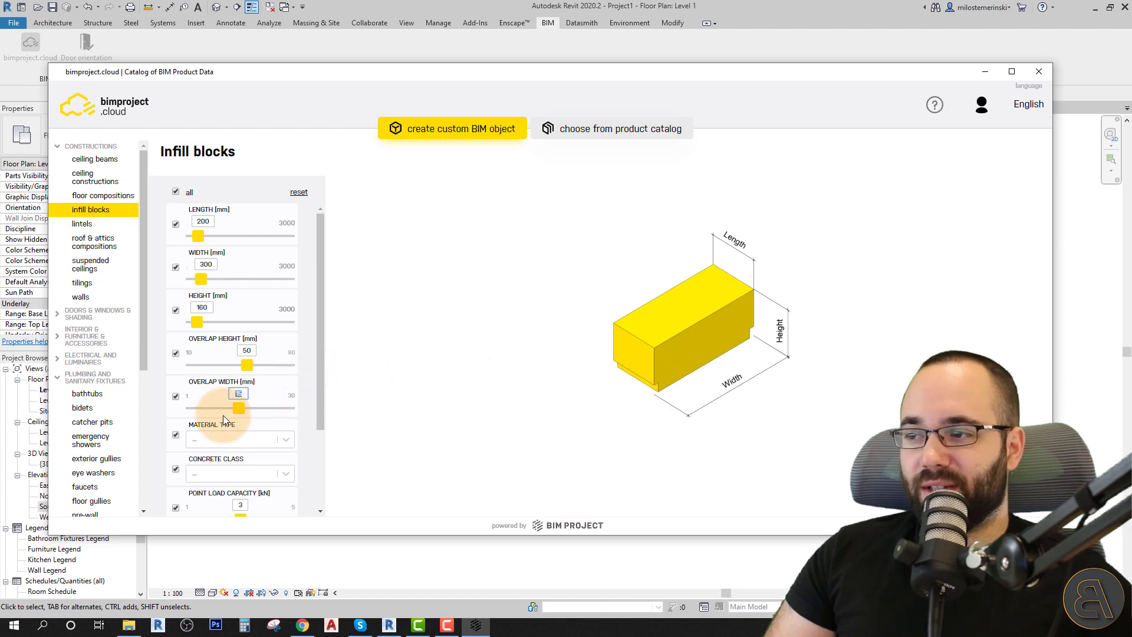
{"action": "type", "text": "5"}
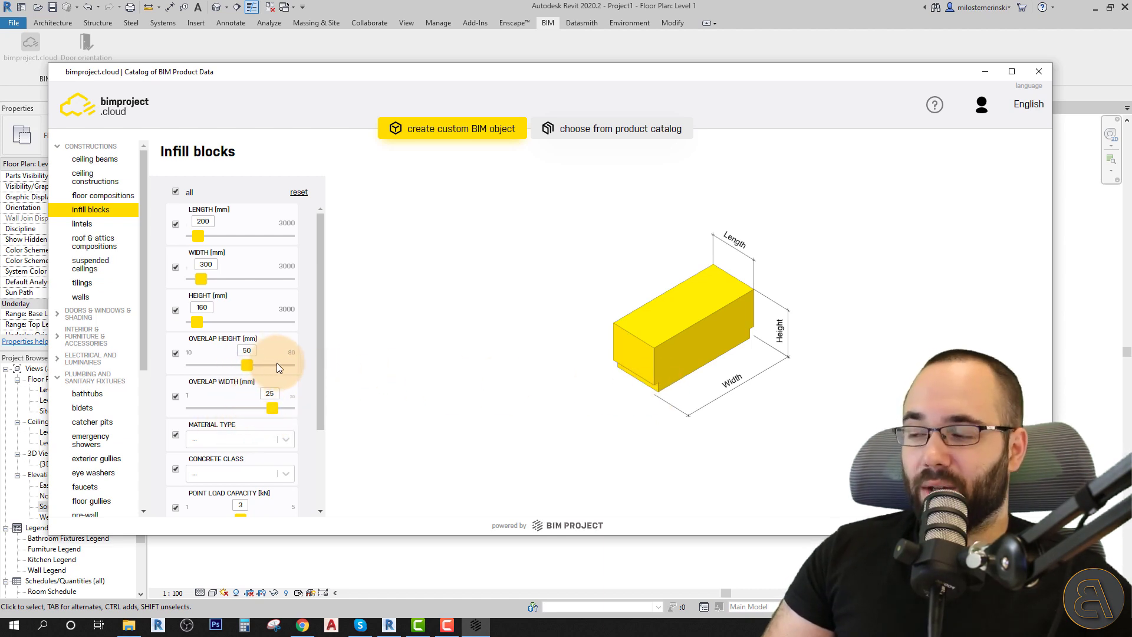
{"action": "scroll", "coordinate": [298, 294], "scroll_direction": "down", "scroll_amount": 3}
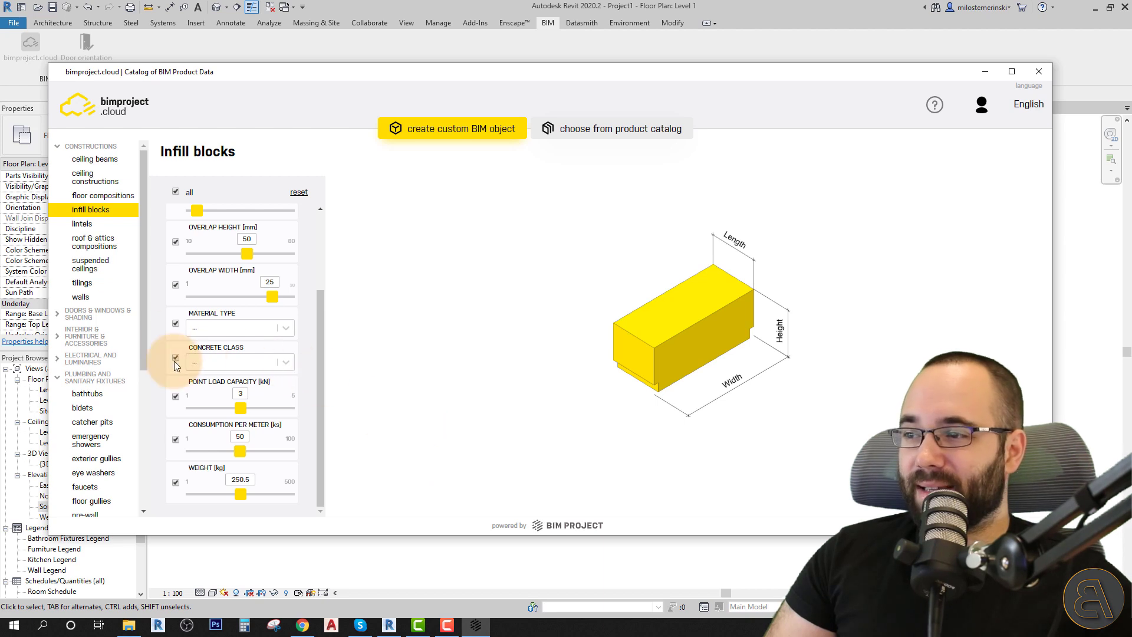
Uncheck the Material Type, Concrete Class, Point Load Capacity, Consumption and Weight parameters.
{"action": "left_click", "coordinate": [175, 325]}
{"action": "left_click", "coordinate": [175, 357]}
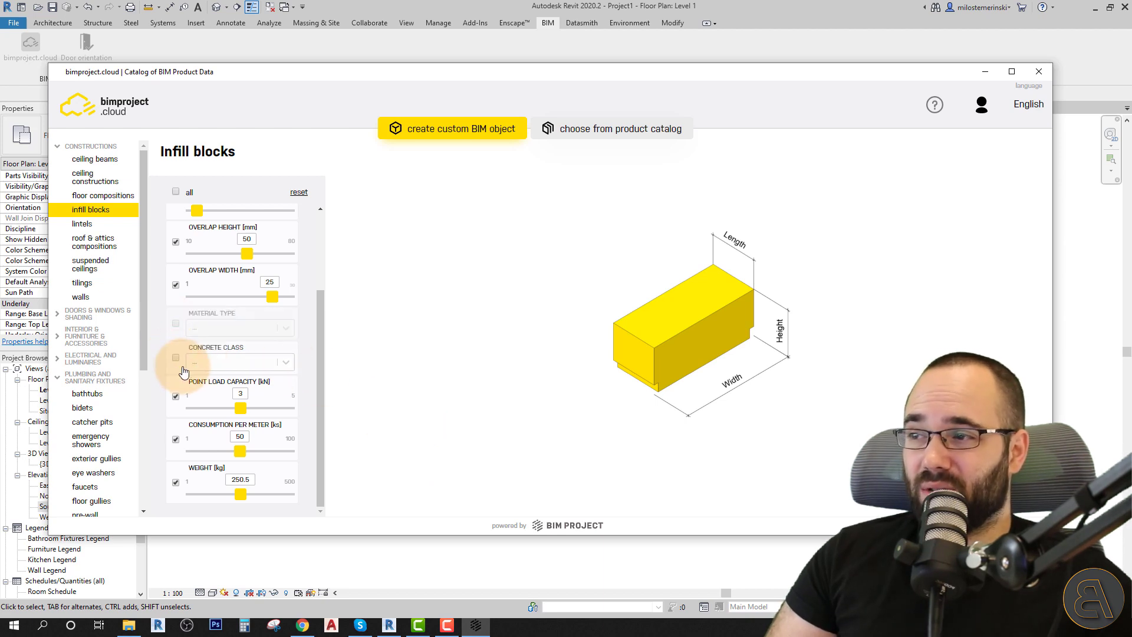
{"action": "left_click", "coordinate": [175, 396]}
{"action": "left_click", "coordinate": [175, 440]}
{"action": "left_click", "coordinate": [175, 483]}
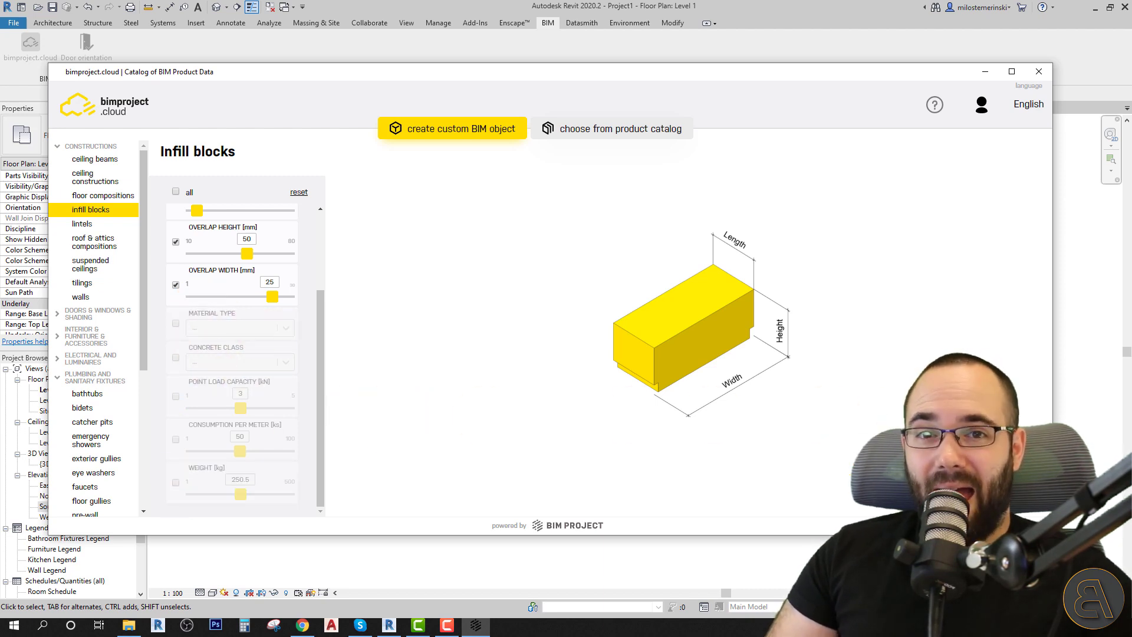
Create the custom bpc_infill_blocks Structural Framing family and load it into Revit.
{"action": "left_click", "coordinate": [723, 337]}
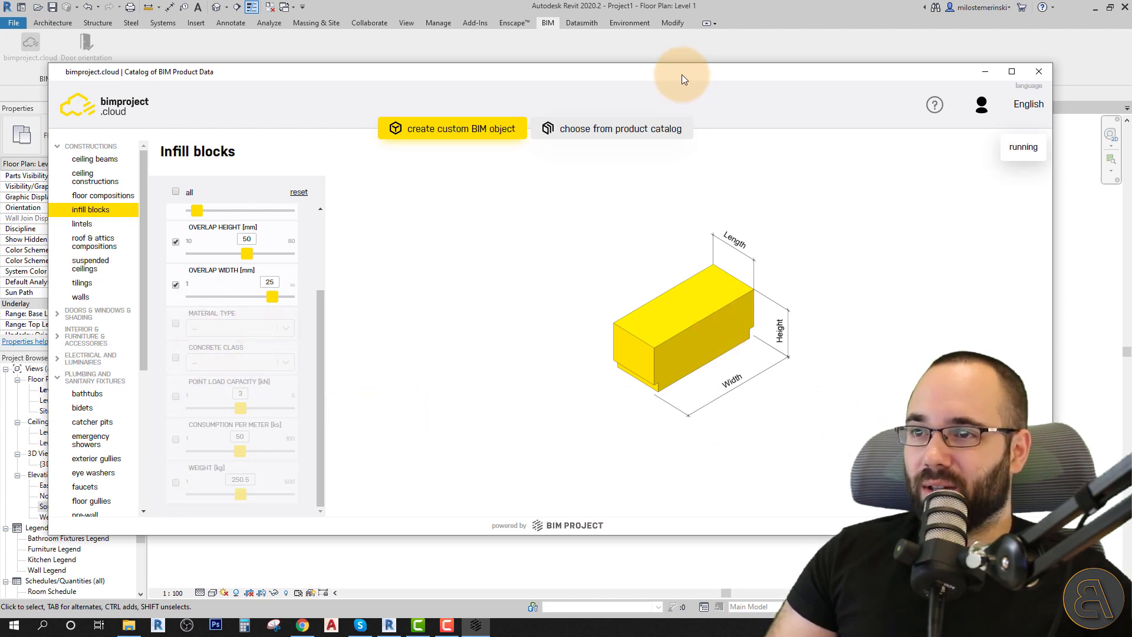
{"action": "left_click_drag", "start_coordinate": [681, 73], "coordinate": [660, 63]}
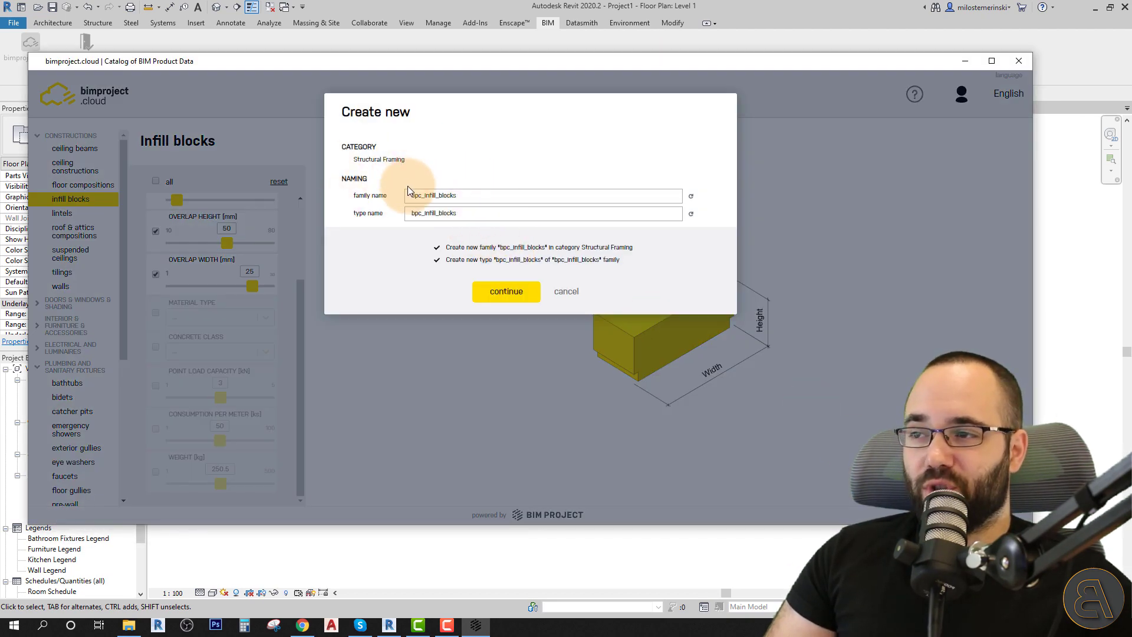
{"action": "left_click", "coordinate": [530, 293]}
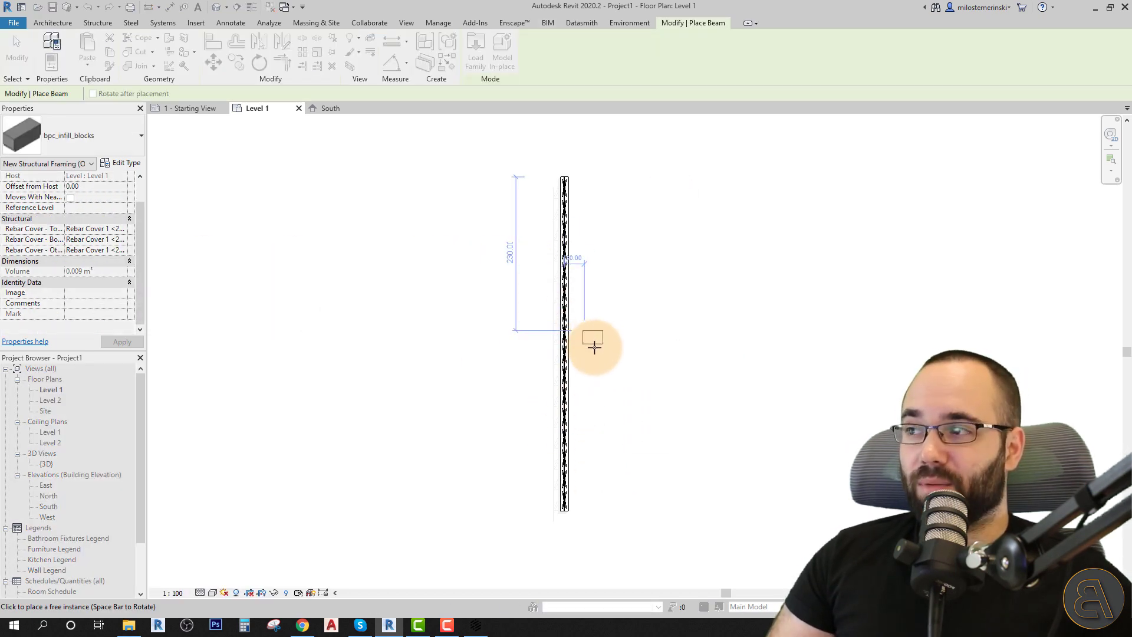
Place one bpc_infill_blocks block at the Ytong beam's bottom end.
{"action": "scroll", "coordinate": [587, 495], "scroll_direction": "up", "scroll_amount": 5}
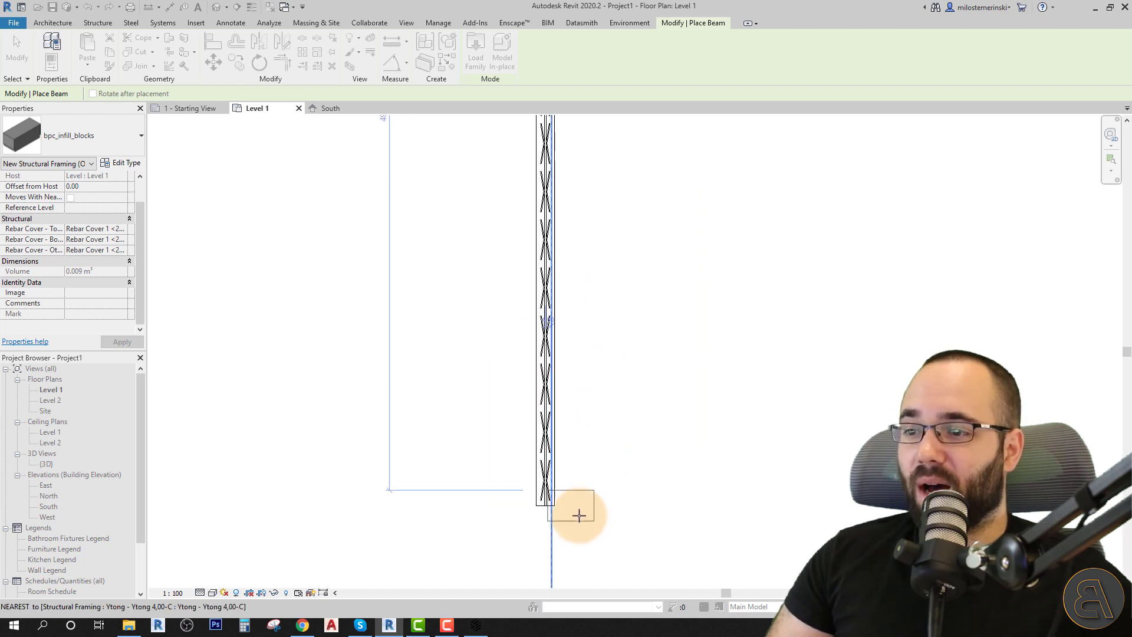
{"action": "scroll", "coordinate": [585, 503], "scroll_direction": "up", "scroll_amount": 2}
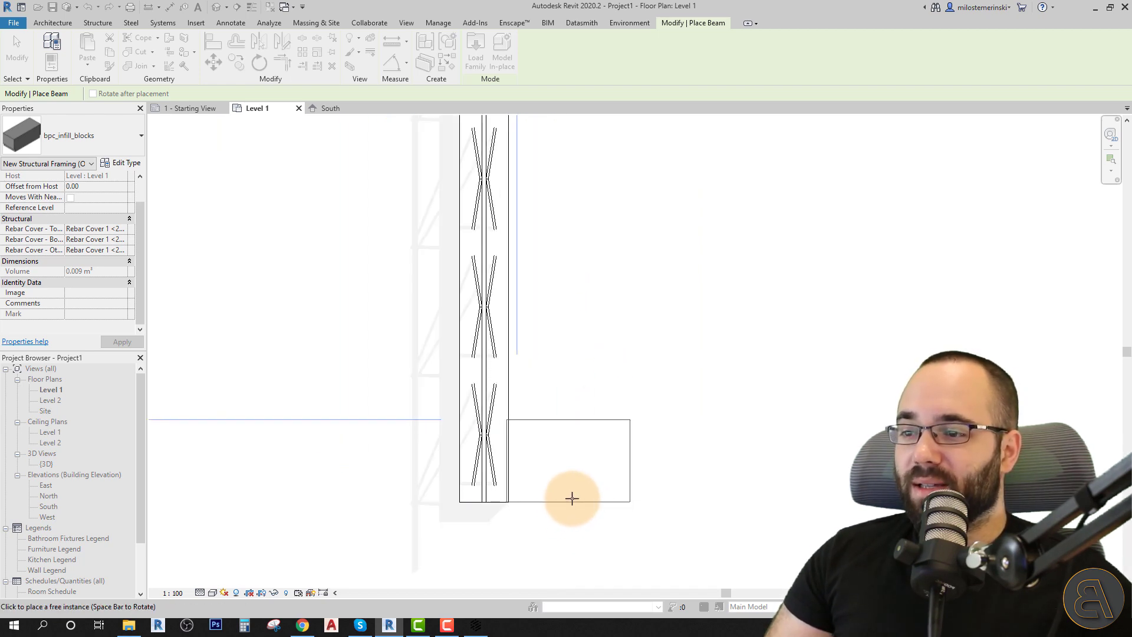
{"action": "left_click", "coordinate": [572, 499]}
{"action": "key", "text": "Escape"}
{"action": "key", "text": "Escape"}
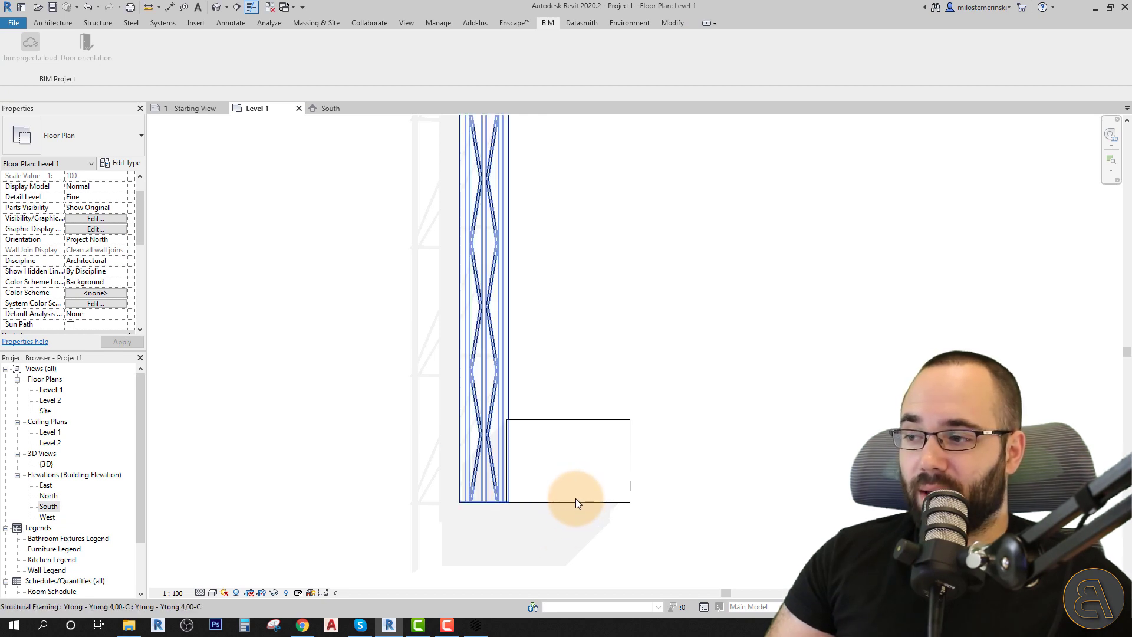
Open the South elevation and select the infill block beside the beam.
{"action": "double_click", "coordinate": [49, 506]}
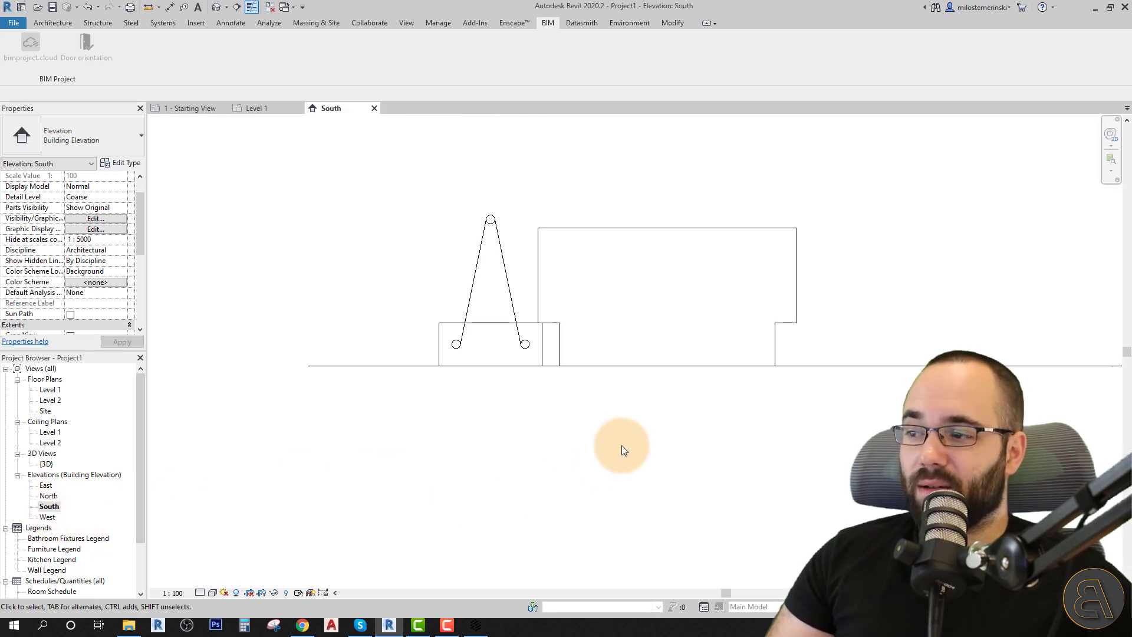
{"action": "scroll", "coordinate": [567, 323], "scroll_direction": "up", "scroll_amount": 3}
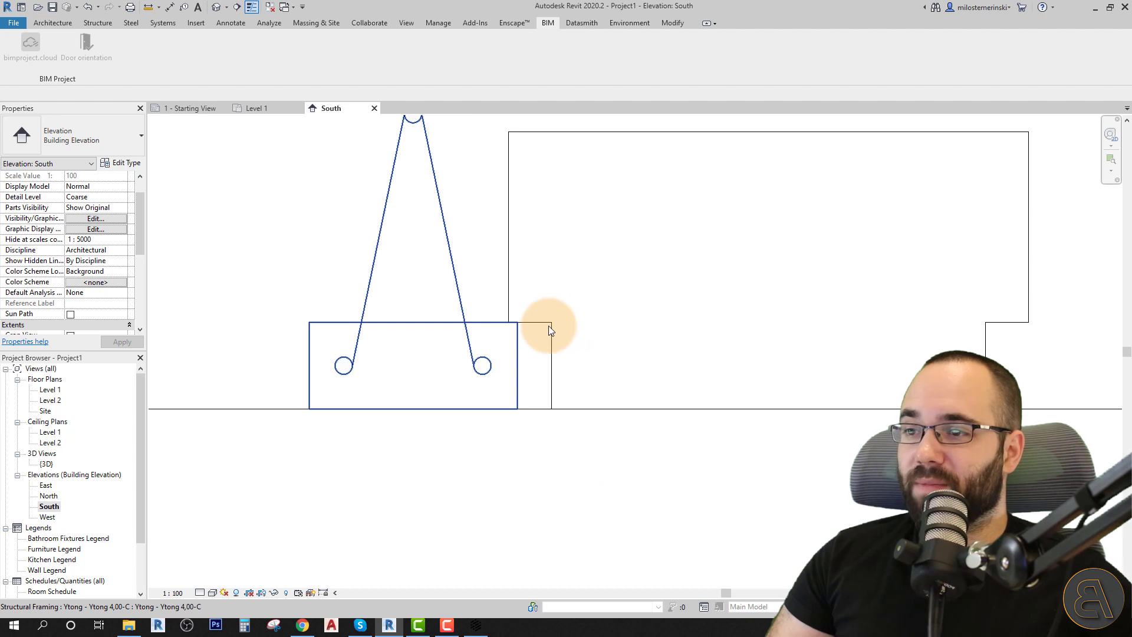
{"action": "left_click", "coordinate": [1007, 321]}
{"action": "scroll", "coordinate": [889, 409], "scroll_direction": "down", "scroll_amount": 5}
{"action": "key", "text": "Escape"}
{"action": "left_click", "coordinate": [911, 307]}
{"action": "left_click", "coordinate": [910, 310]}
{"action": "middle_click_drag", "start_coordinate": [930, 328], "coordinate": [837, 306]}
{"action": "scroll", "coordinate": [790, 325], "scroll_direction": "up", "scroll_amount": 2}
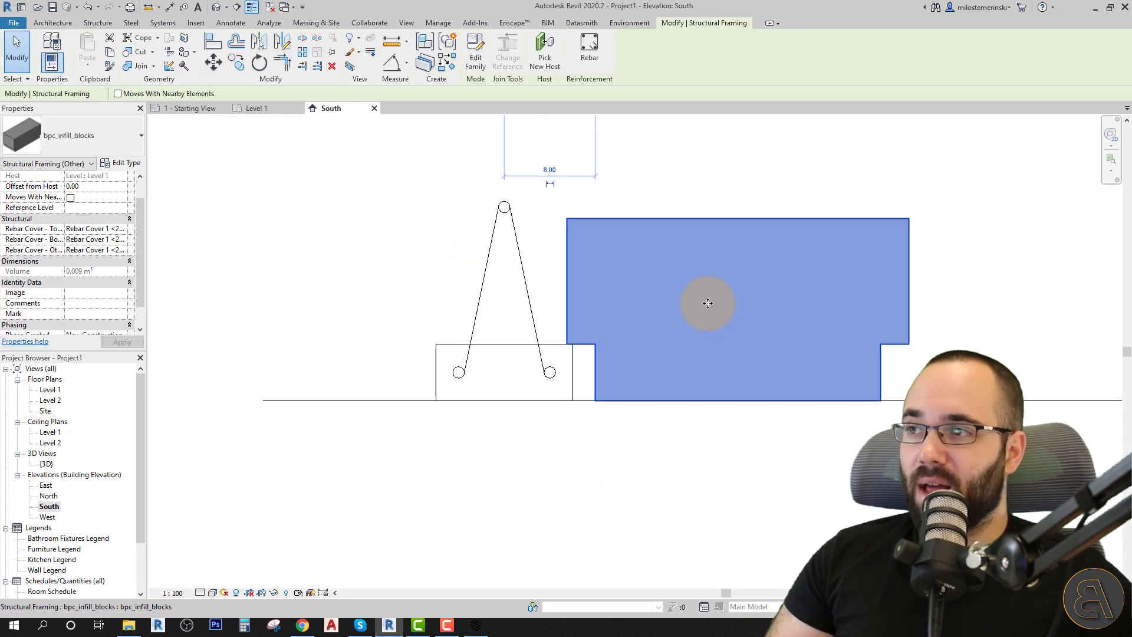
Move the infill block so its corner sits on the Ytong beam's corner.
{"action": "left_click", "coordinate": [215, 64]}
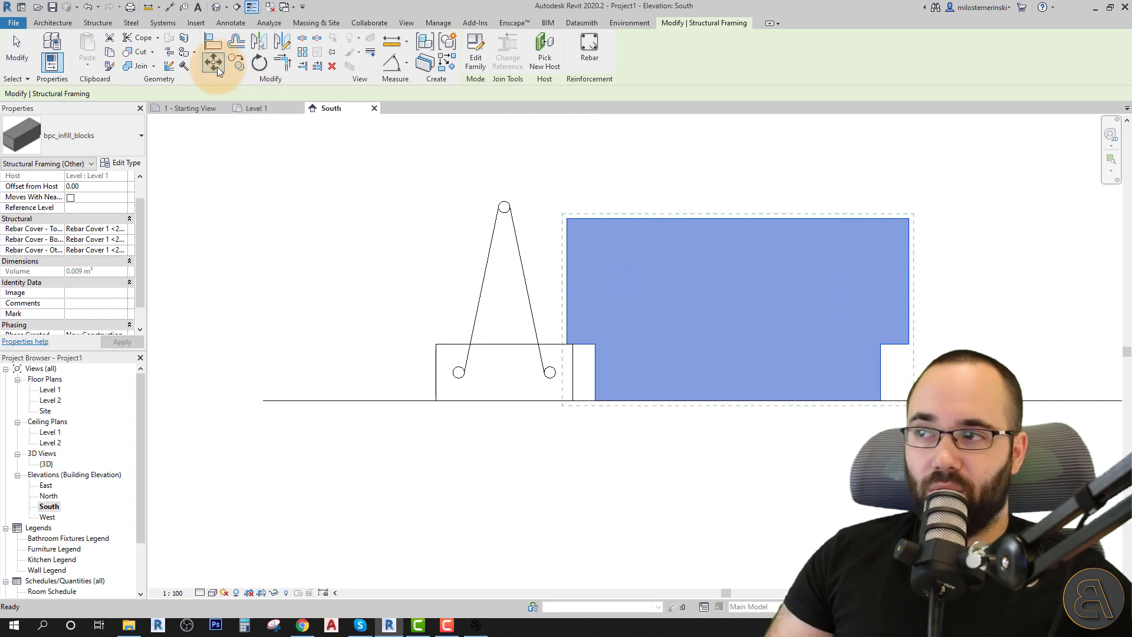
{"action": "left_click", "coordinate": [594, 343]}
{"action": "left_click", "coordinate": [573, 343]}
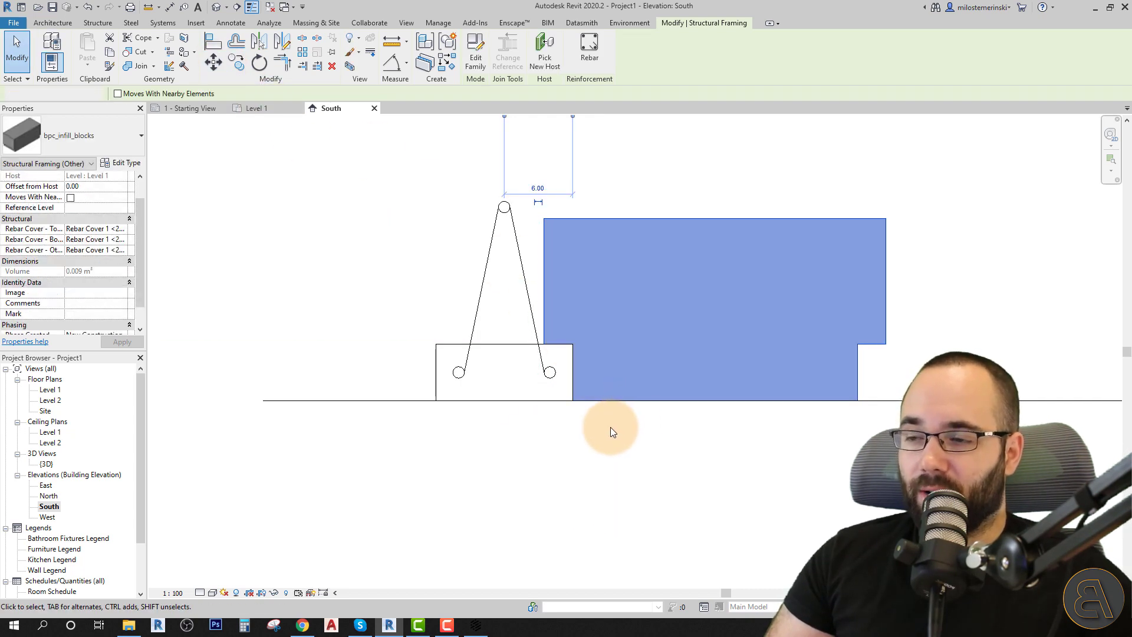
{"action": "left_click", "coordinate": [610, 427]}
{"action": "scroll", "coordinate": [610, 427], "scroll_direction": "down", "scroll_amount": 4}
Check the block's fit against the Ytong beam, then return to the Level 1 plan.
{"action": "left_click", "coordinate": [592, 383]}
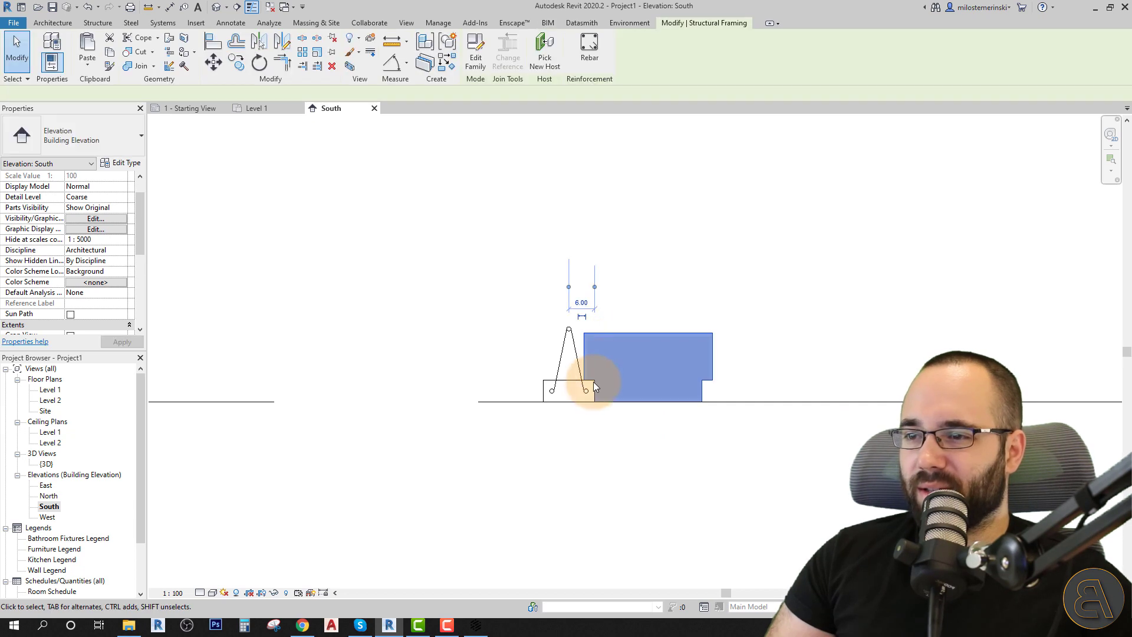
{"action": "scroll", "coordinate": [592, 382], "scroll_direction": "up", "scroll_amount": 4}
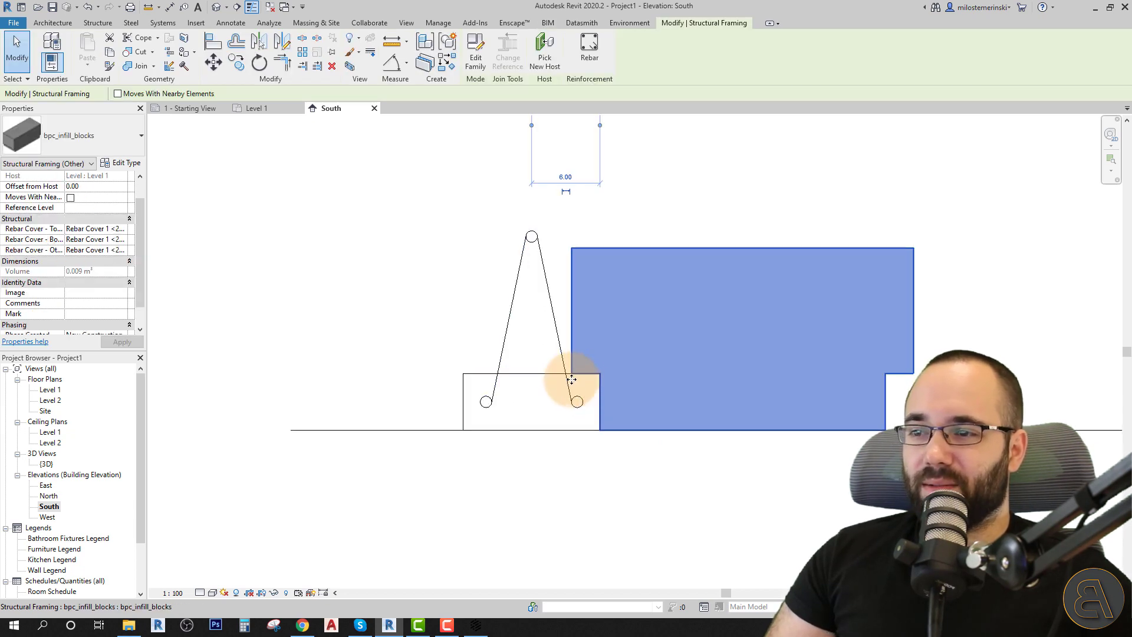
{"action": "left_click", "coordinate": [569, 342]}
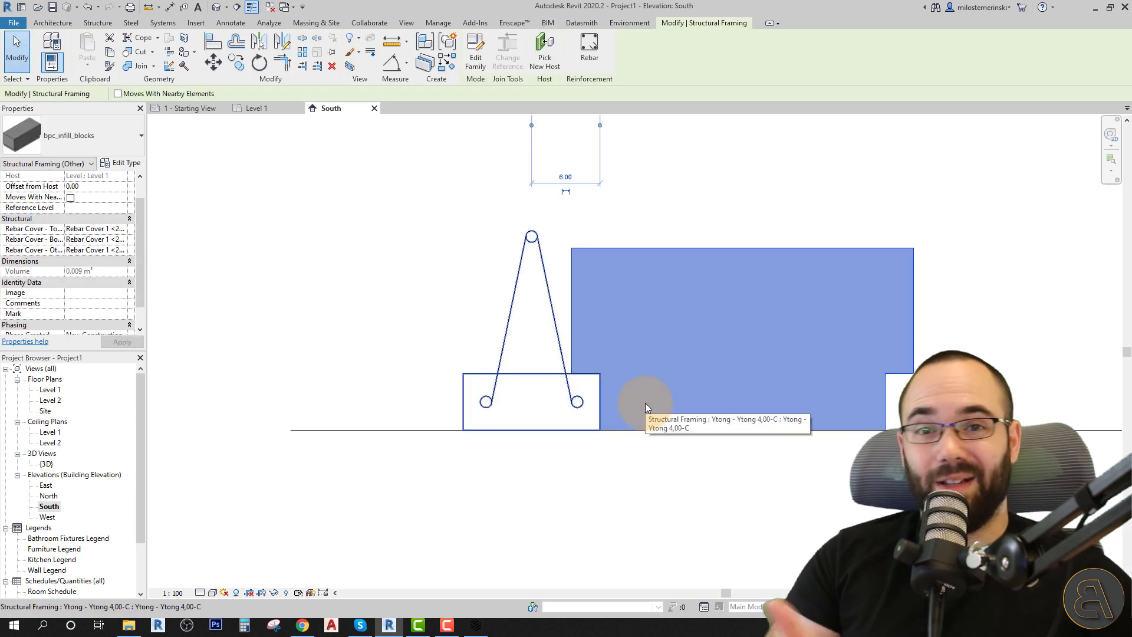
{"action": "left_click", "coordinate": [572, 315]}
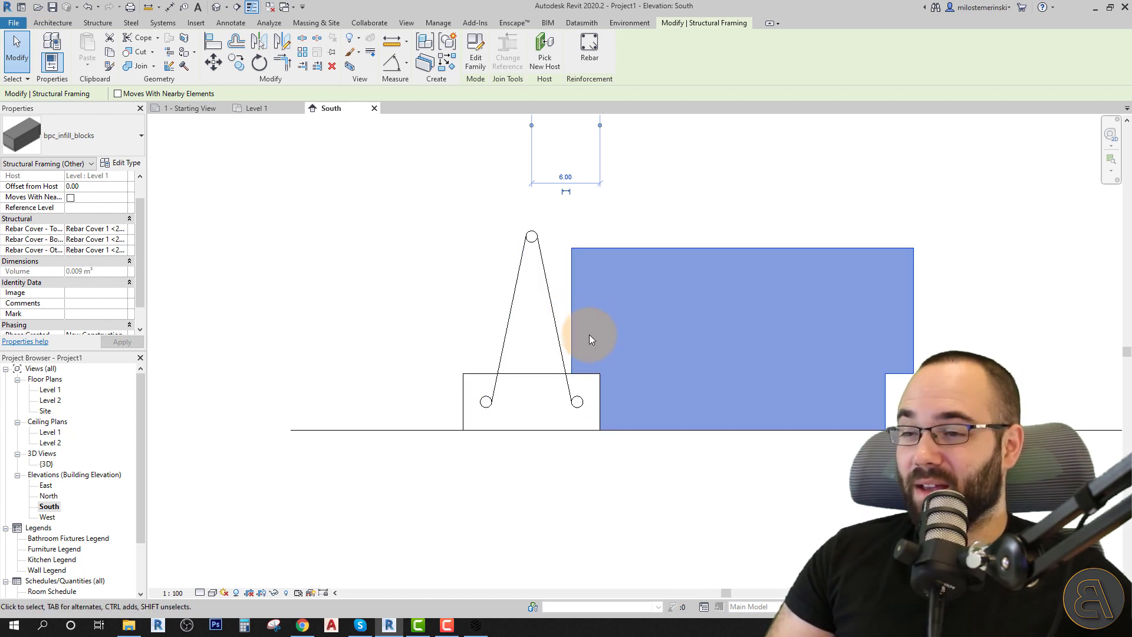
{"action": "left_click", "coordinate": [255, 112]}
{"action": "scroll", "coordinate": [631, 436], "scroll_direction": "down", "scroll_amount": 2}
Array the infill block with Number set to 25 and grouping turned off.
{"action": "middle_click", "coordinate": [631, 489]}
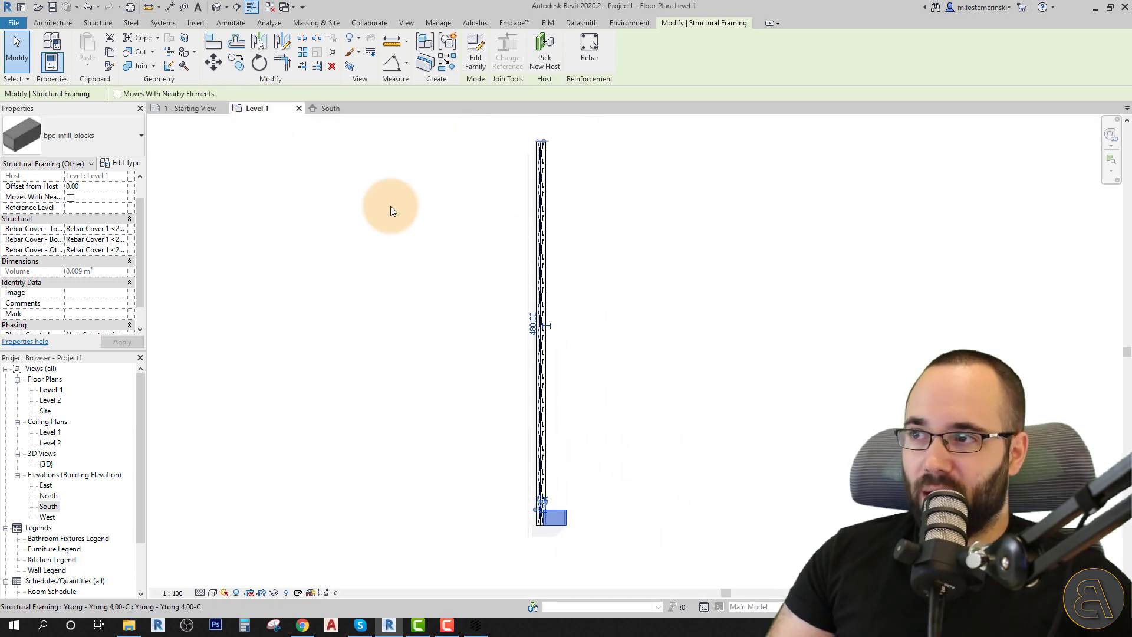
{"action": "left_click", "coordinate": [305, 66]}
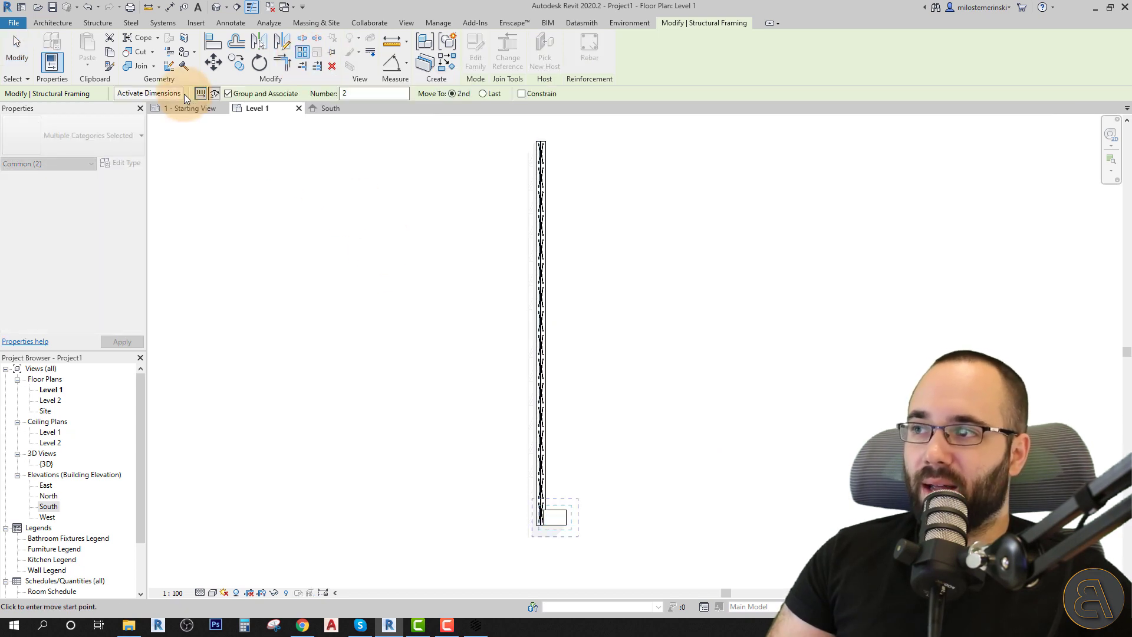
{"action": "double_click", "coordinate": [346, 95]}
{"action": "type", "text": "25"}
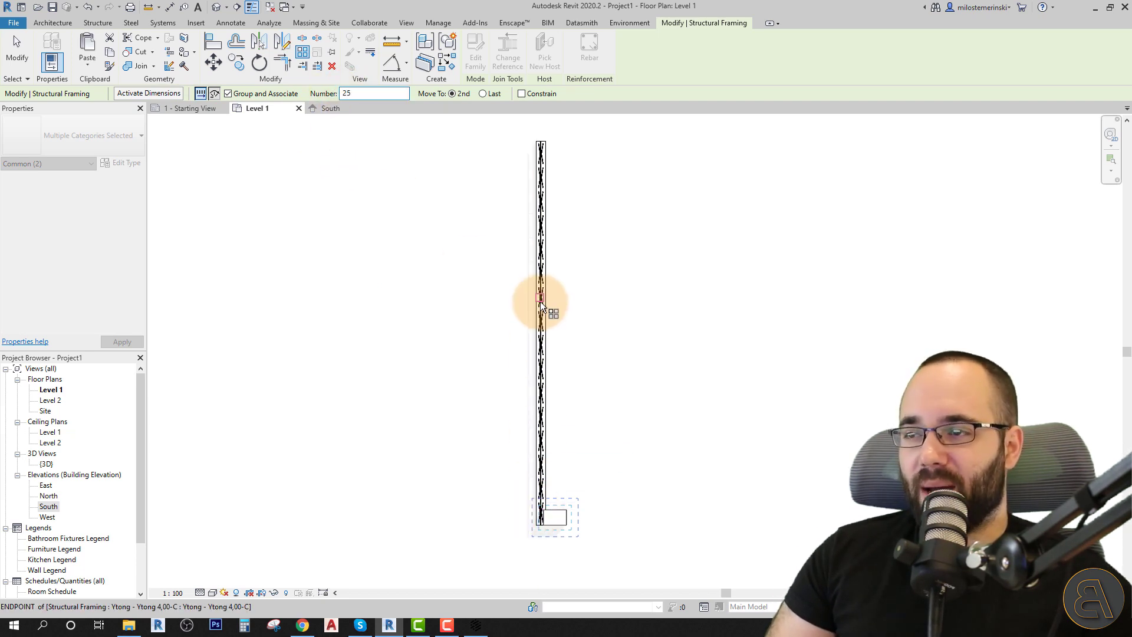
{"action": "left_click", "coordinate": [229, 94]}
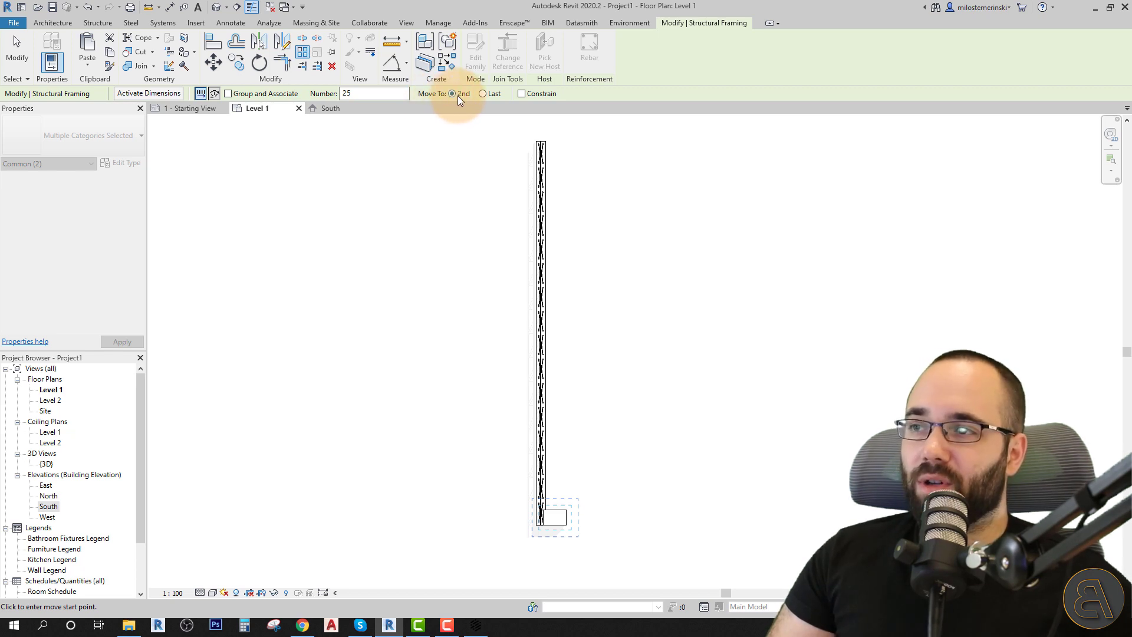
Pick the array start and end points so 25 blocks run along the beam.
{"action": "scroll", "coordinate": [558, 526], "scroll_direction": "up", "scroll_amount": 3}
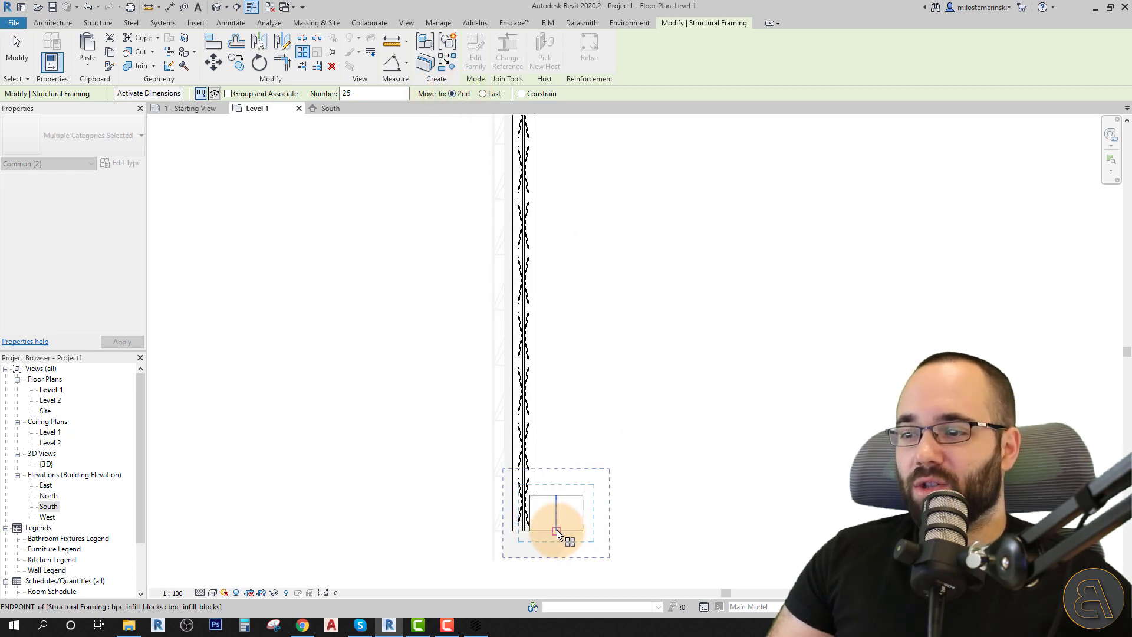
{"action": "left_click", "coordinate": [556, 530]}
{"action": "left_click", "coordinate": [555, 496]}
{"action": "scroll", "coordinate": [568, 534], "scroll_direction": "down", "scroll_amount": 3}
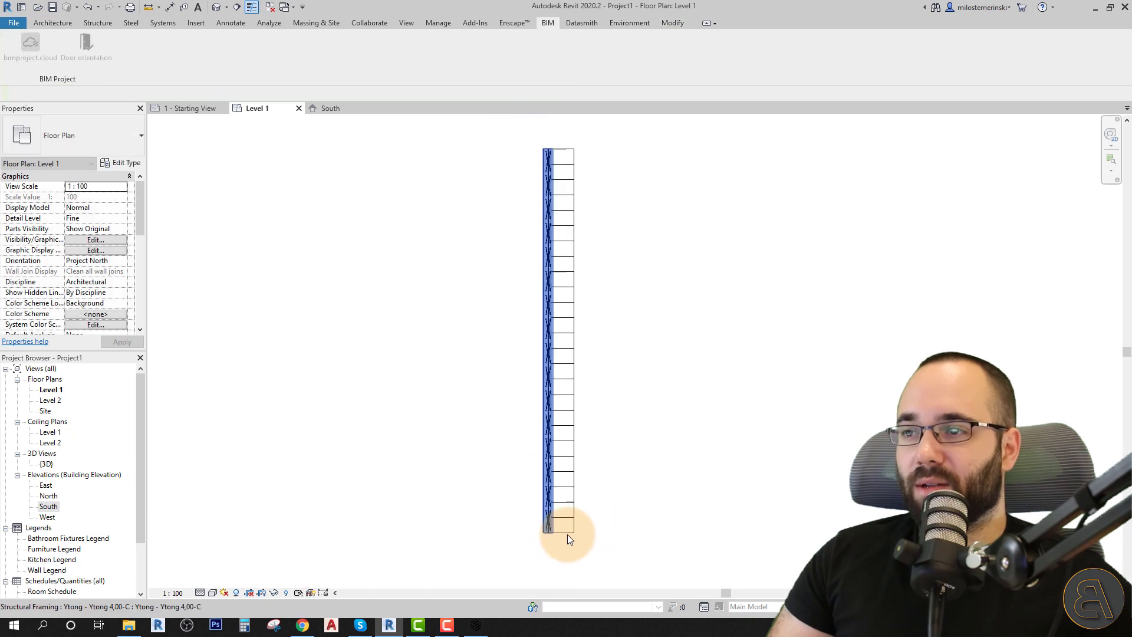
{"action": "key", "text": "Escape"}
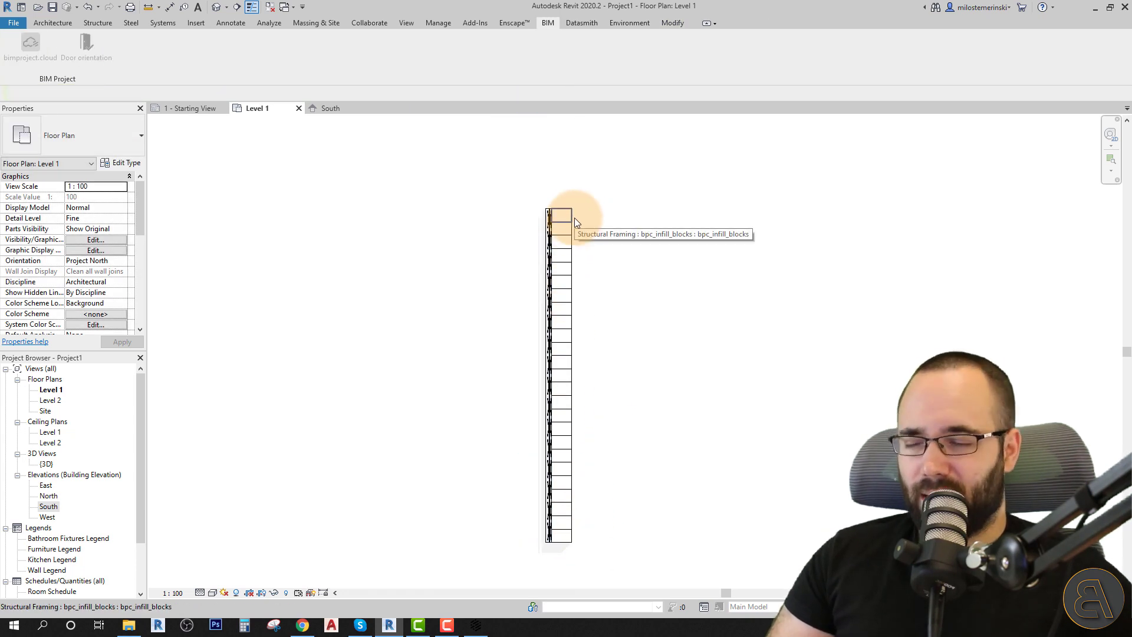
{"action": "middle_click_drag", "start_coordinate": [585, 516], "coordinate": [580, 490]}
{"action": "scroll", "coordinate": [519, 421], "scroll_direction": "up", "scroll_amount": 5}
{"action": "left_click", "coordinate": [518, 421]}
Mirror a copy of the Ytong beam about the infill blocks' centre line.
{"action": "scroll", "coordinate": [542, 461], "scroll_direction": "down", "scroll_amount": 6}
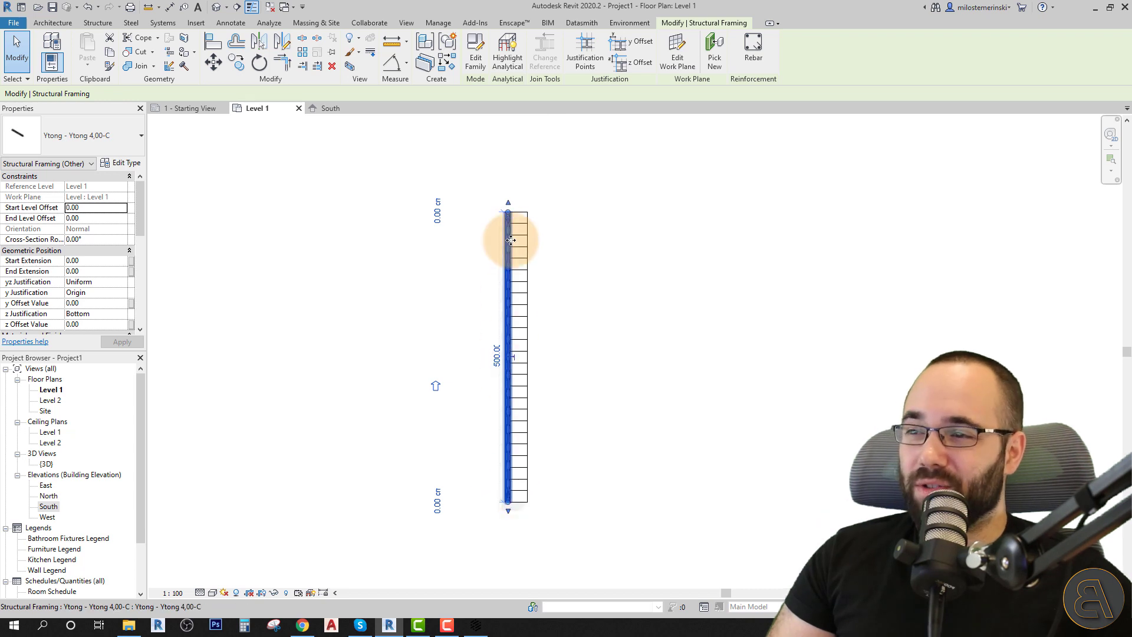
{"action": "scroll", "coordinate": [497, 430], "scroll_direction": "up", "scroll_amount": 2}
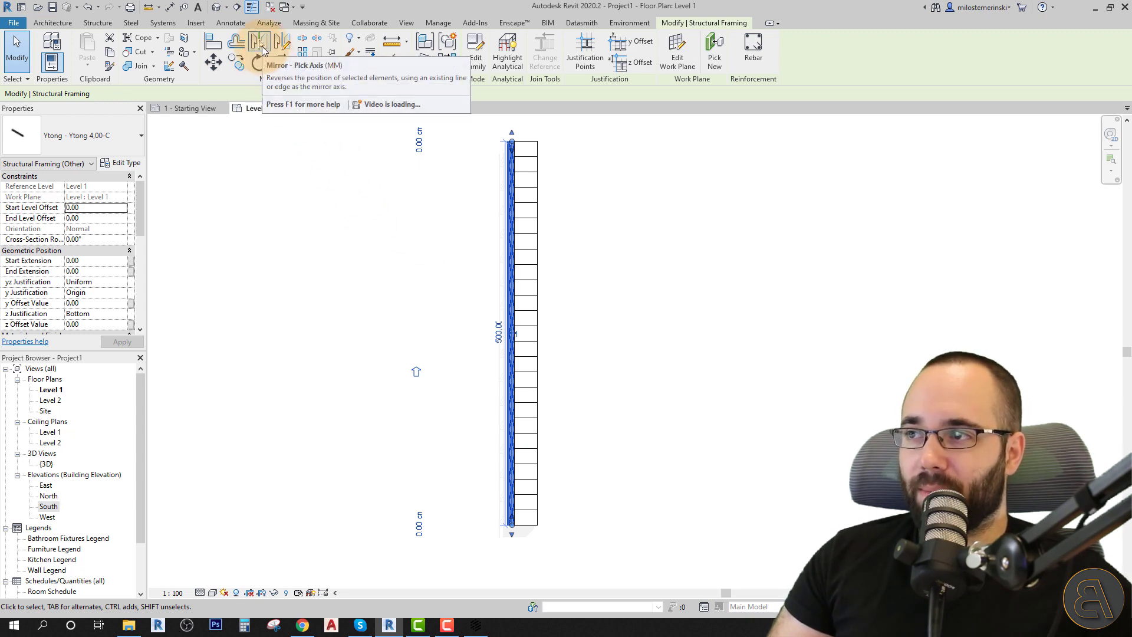
{"action": "left_click", "coordinate": [262, 46]}
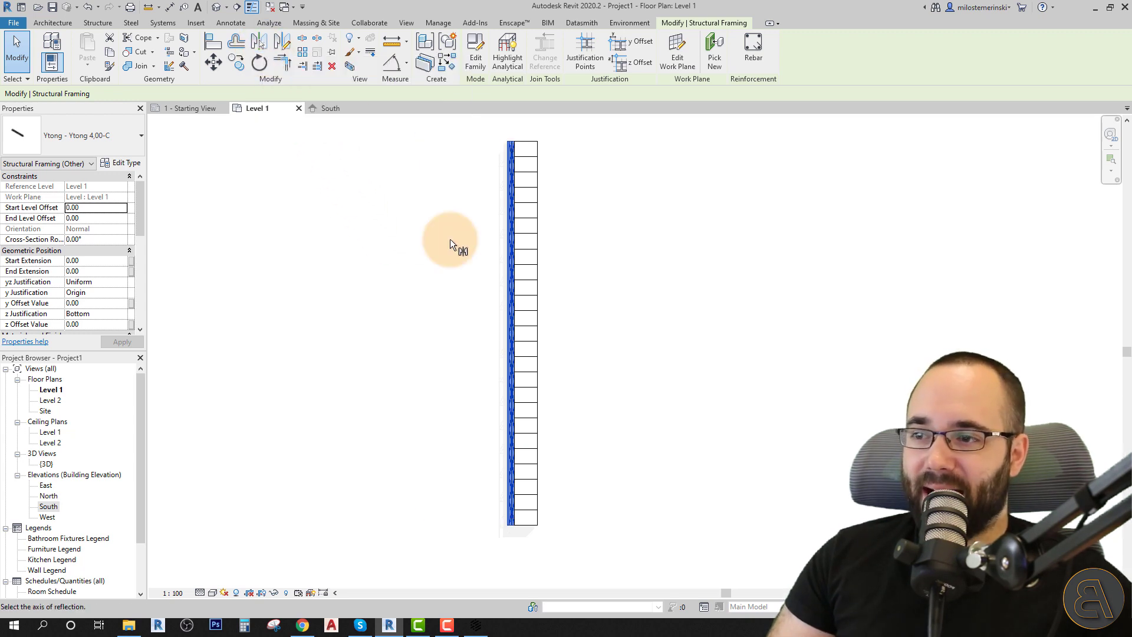
{"action": "left_click", "coordinate": [526, 413]}
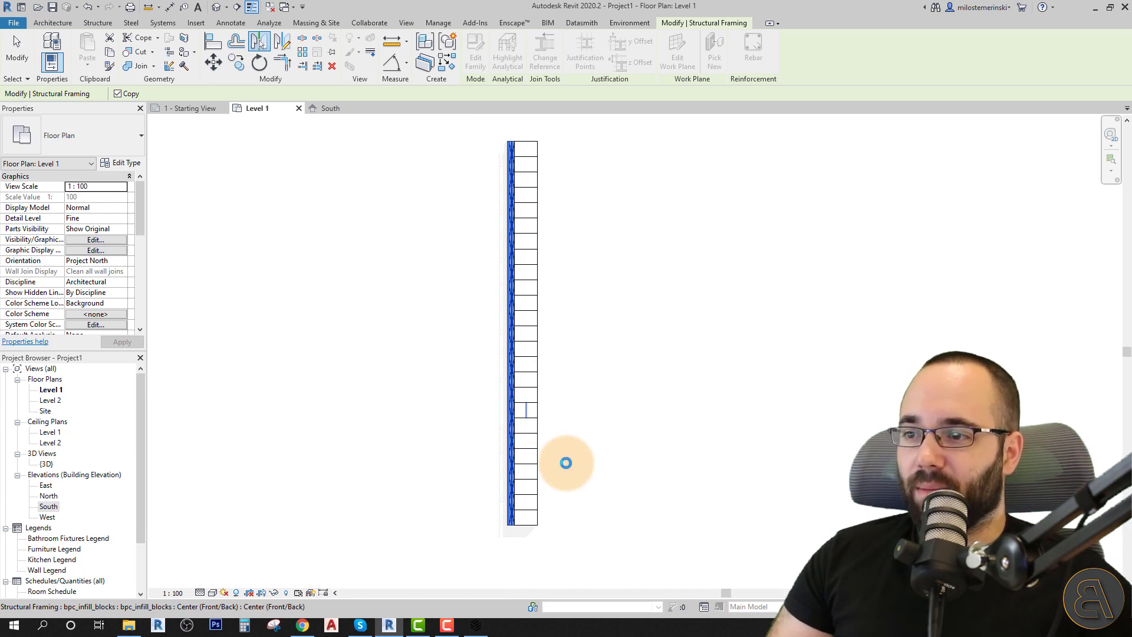
{"action": "left_click", "coordinate": [535, 547]}
{"action": "scroll", "coordinate": [536, 549], "scroll_direction": "up", "scroll_amount": 5}
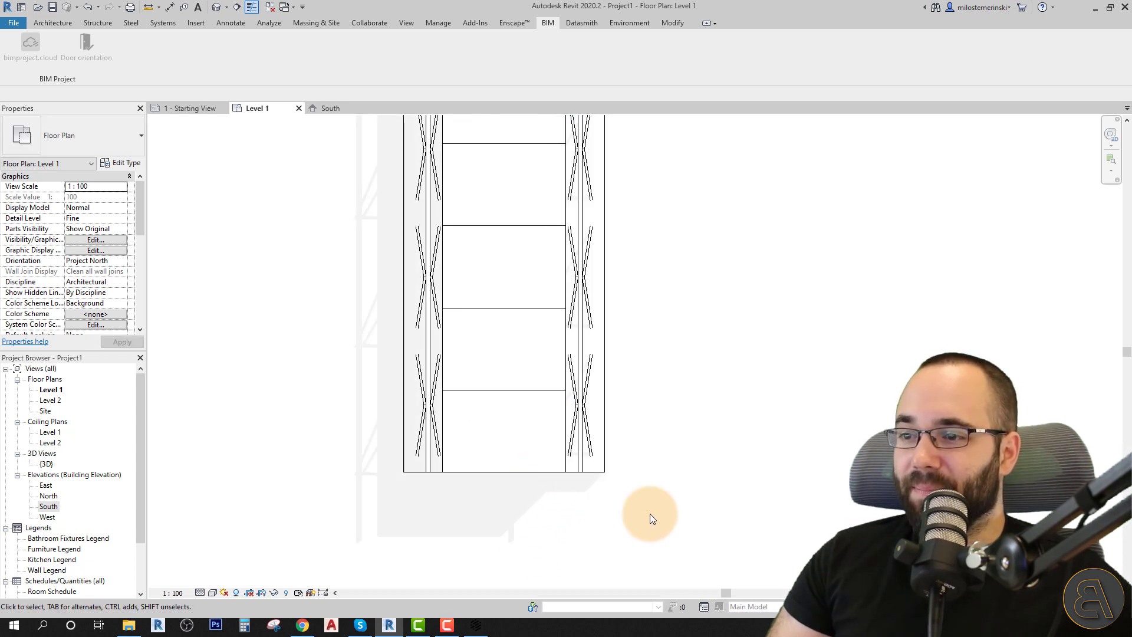
Select the Ytong beams and infill blocks, excluding the left stringer.
{"action": "scroll", "coordinate": [637, 525], "scroll_direction": "down", "scroll_amount": 5}
{"action": "left_click_drag", "start_coordinate": [679, 545], "coordinate": [612, 181]}
{"action": "scroll", "coordinate": [611, 212], "scroll_direction": "up", "scroll_amount": 5}
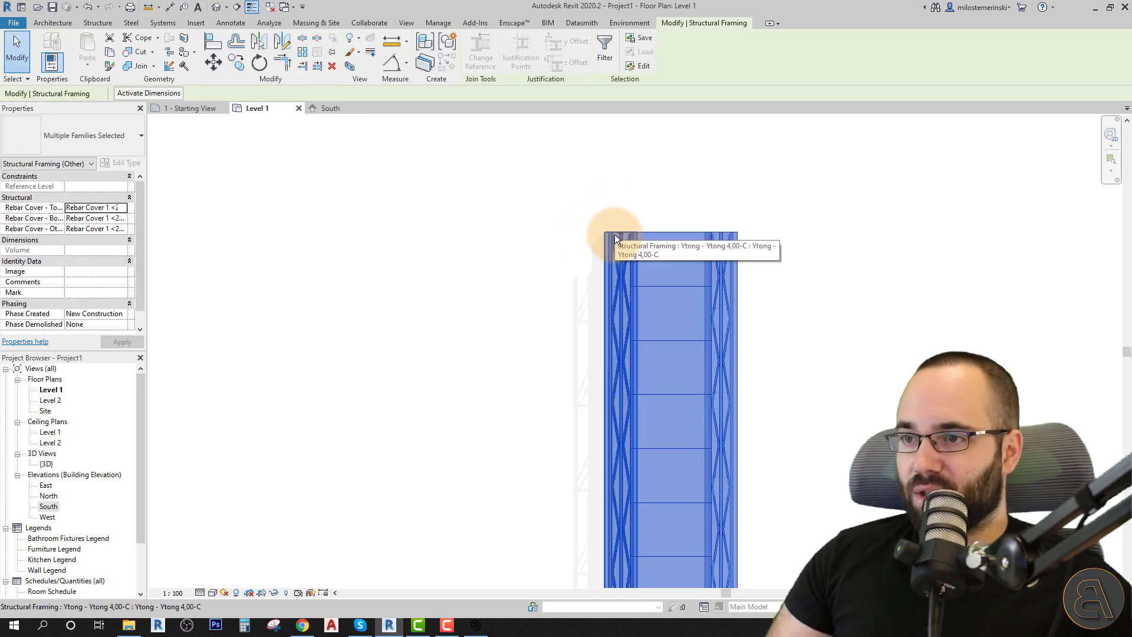
{"action": "left_click", "coordinate": [614, 235], "text": "shift"}
{"action": "scroll", "coordinate": [551, 219], "scroll_direction": "down", "scroll_amount": 1}
{"action": "scroll", "coordinate": [552, 219], "scroll_direction": "down", "scroll_amount": 2}
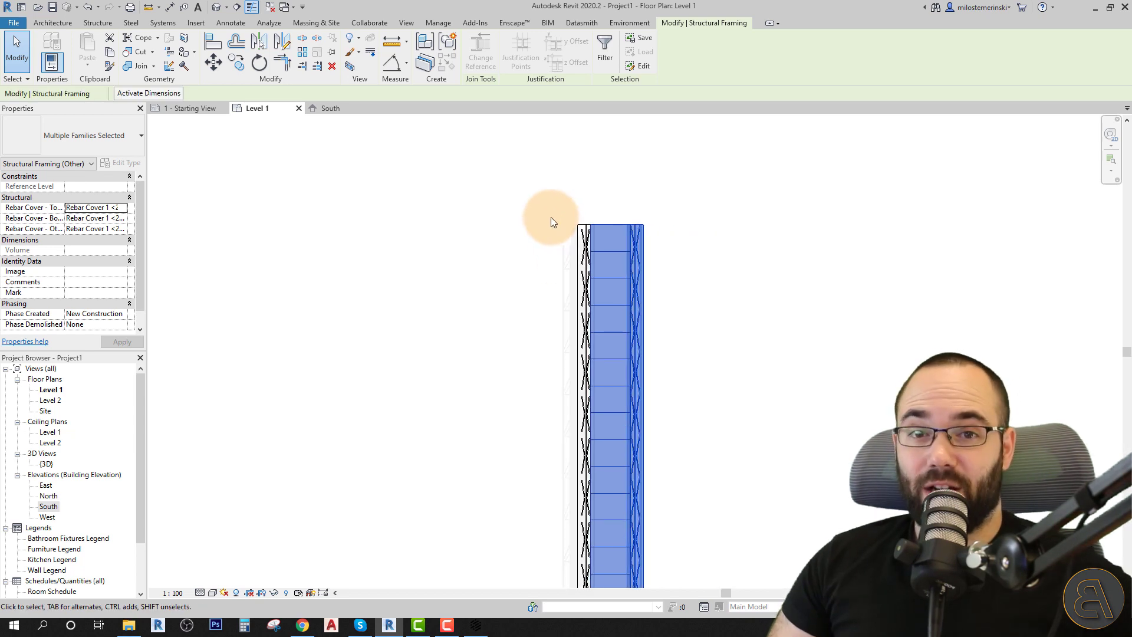
{"action": "scroll", "coordinate": [551, 222], "scroll_direction": "down", "scroll_amount": 2}
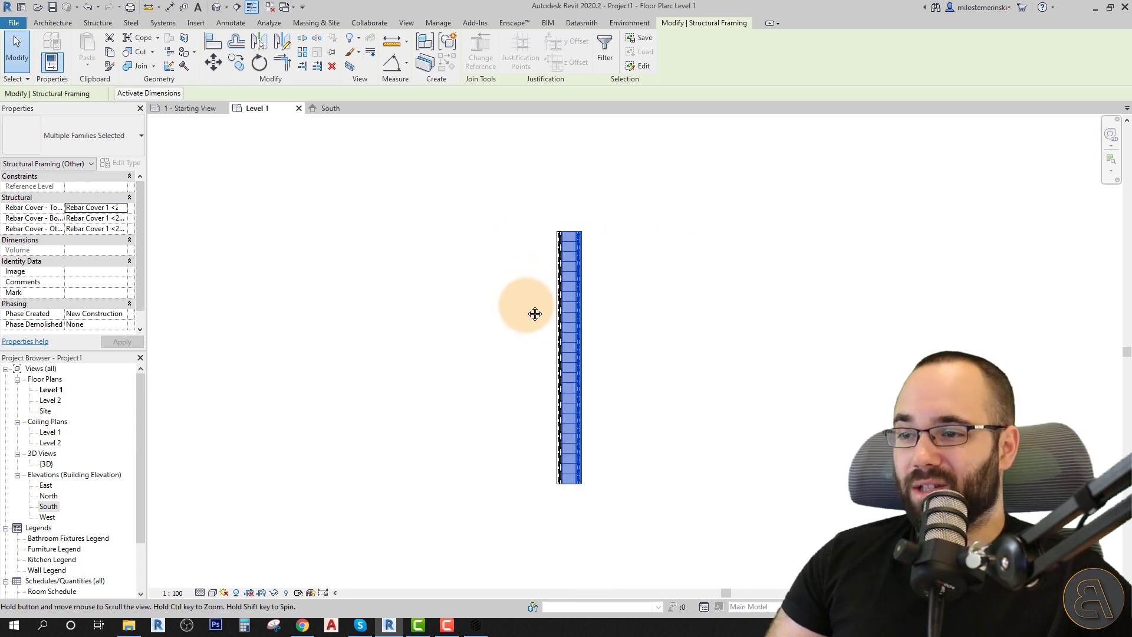
{"action": "middle_click_drag", "start_coordinate": [525, 308], "coordinate": [494, 304]}
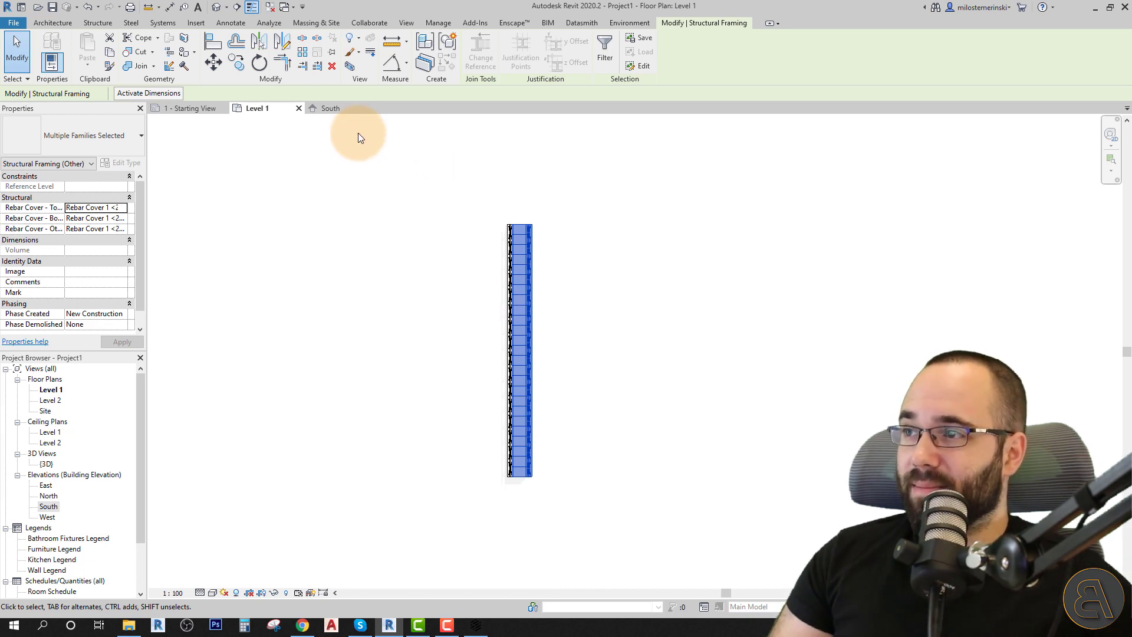
Copy the selected framing with Multiple checked, based at the beam's bottom midpoint.
{"action": "left_click", "coordinate": [240, 68]}
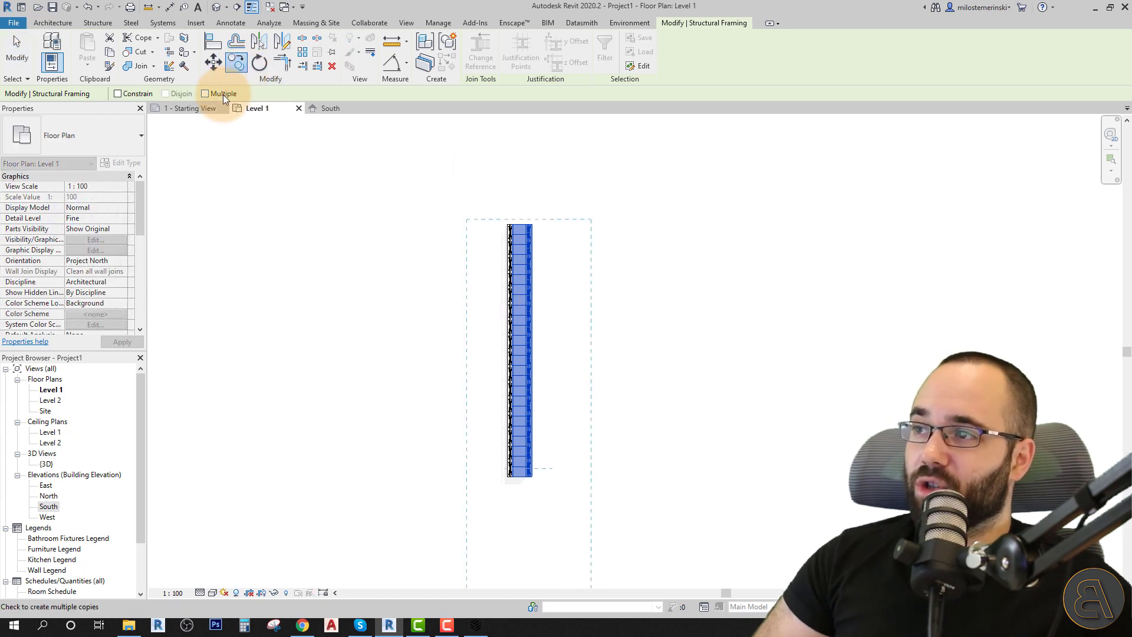
{"action": "left_click", "coordinate": [223, 94]}
{"action": "scroll", "coordinate": [513, 478], "scroll_direction": "up", "scroll_amount": 3}
{"action": "scroll", "coordinate": [507, 469], "scroll_direction": "up", "scroll_amount": 4}
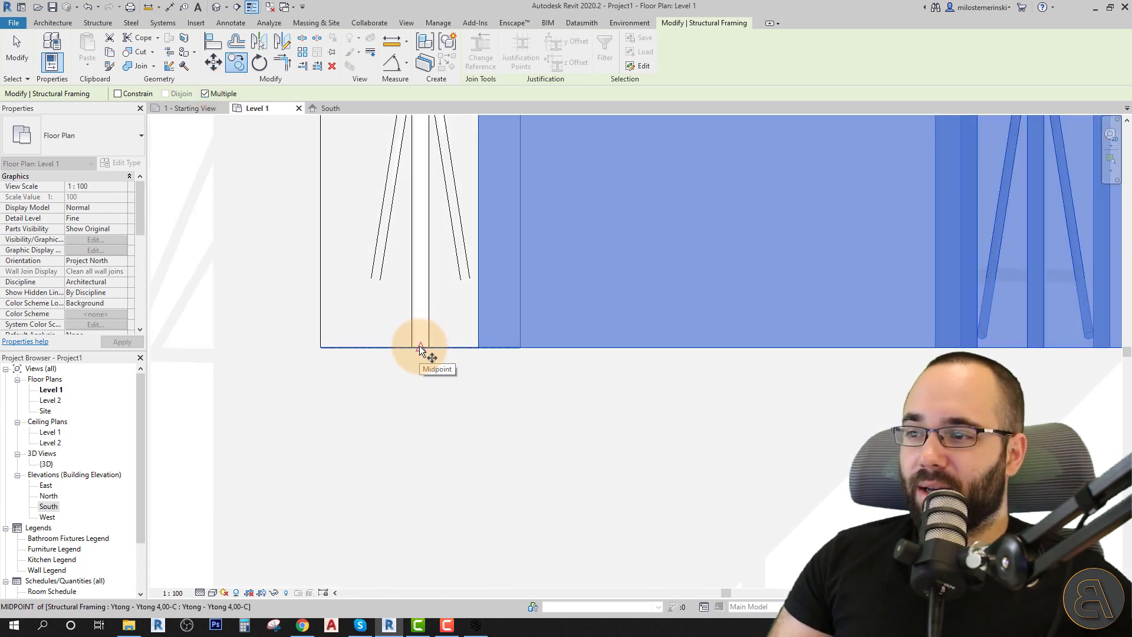
{"action": "left_click", "coordinate": [419, 346]}
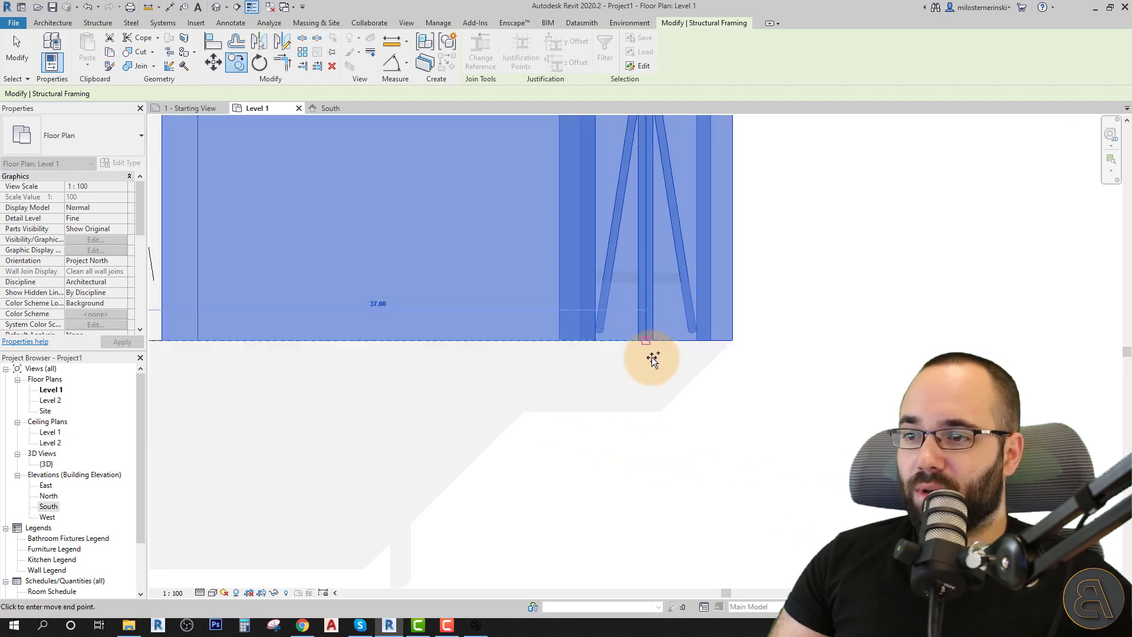
Place a framing copy beside the original, undo the extra copy, and finish.
{"action": "scroll", "coordinate": [666, 372], "scroll_direction": "down", "scroll_amount": 1}
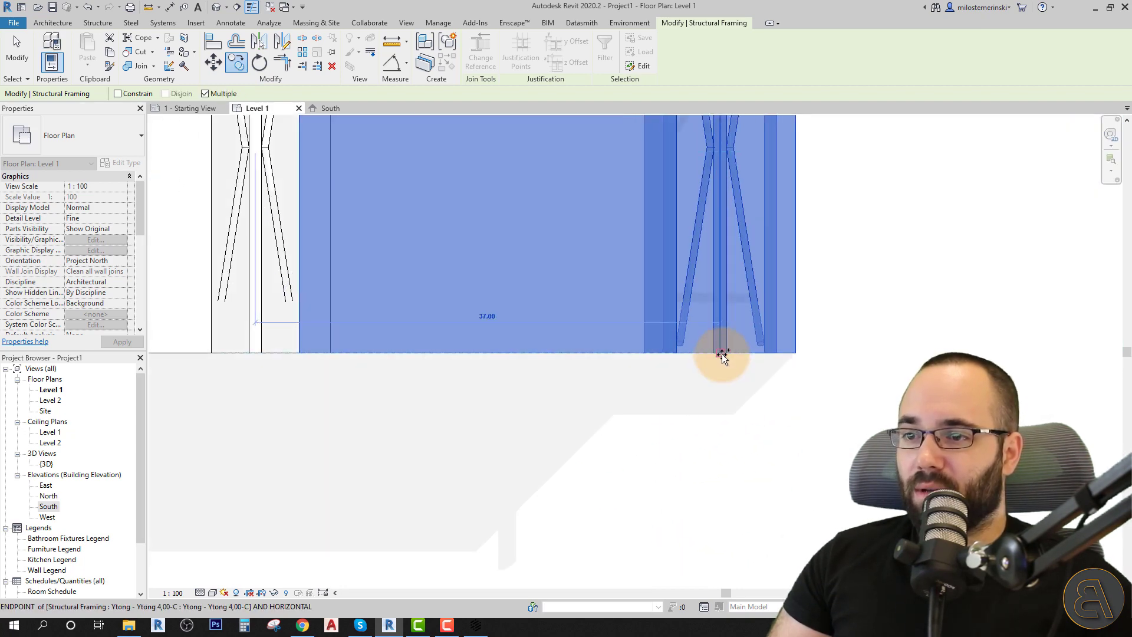
{"action": "scroll", "coordinate": [722, 354], "scroll_direction": "down", "scroll_amount": 3}
{"action": "scroll", "coordinate": [528, 429], "scroll_direction": "up", "scroll_amount": 2}
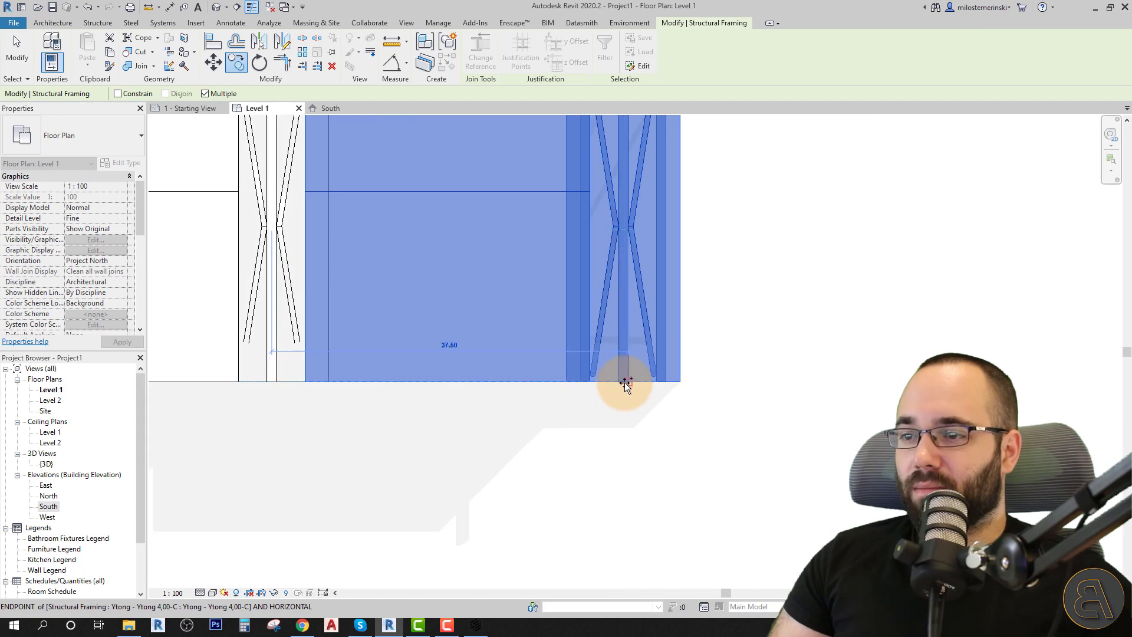
{"action": "scroll", "coordinate": [625, 381], "scroll_direction": "up", "scroll_amount": 3}
{"action": "scroll", "coordinate": [554, 455], "scroll_direction": "down", "scroll_amount": 4}
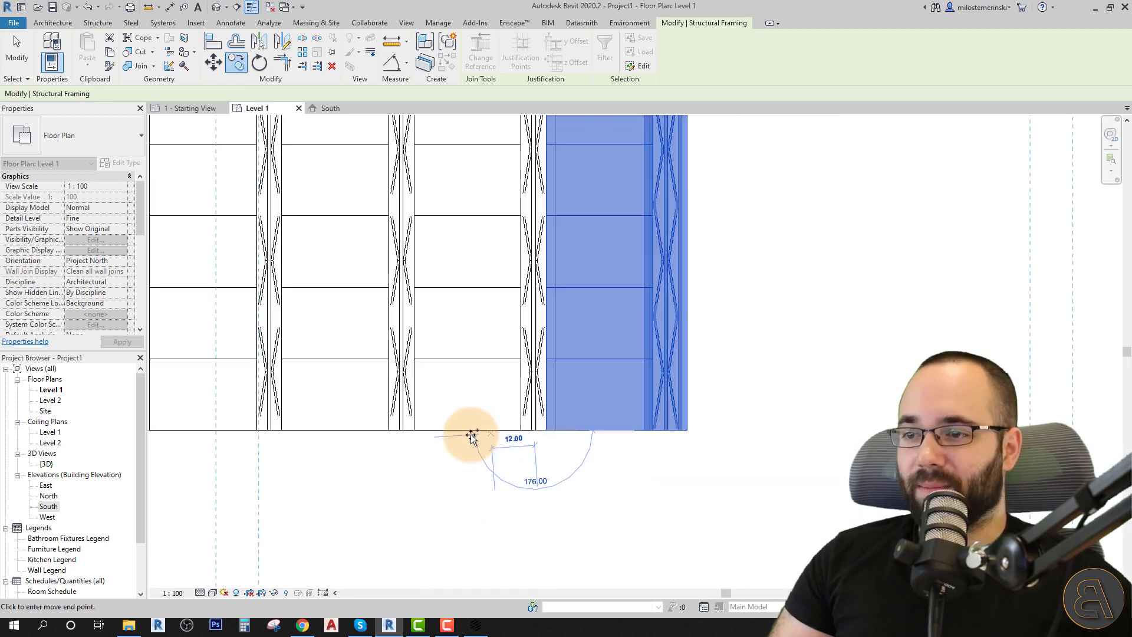
{"action": "scroll", "coordinate": [629, 437], "scroll_direction": "up", "scroll_amount": 4}
{"action": "scroll", "coordinate": [597, 419], "scroll_direction": "down", "scroll_amount": 3}
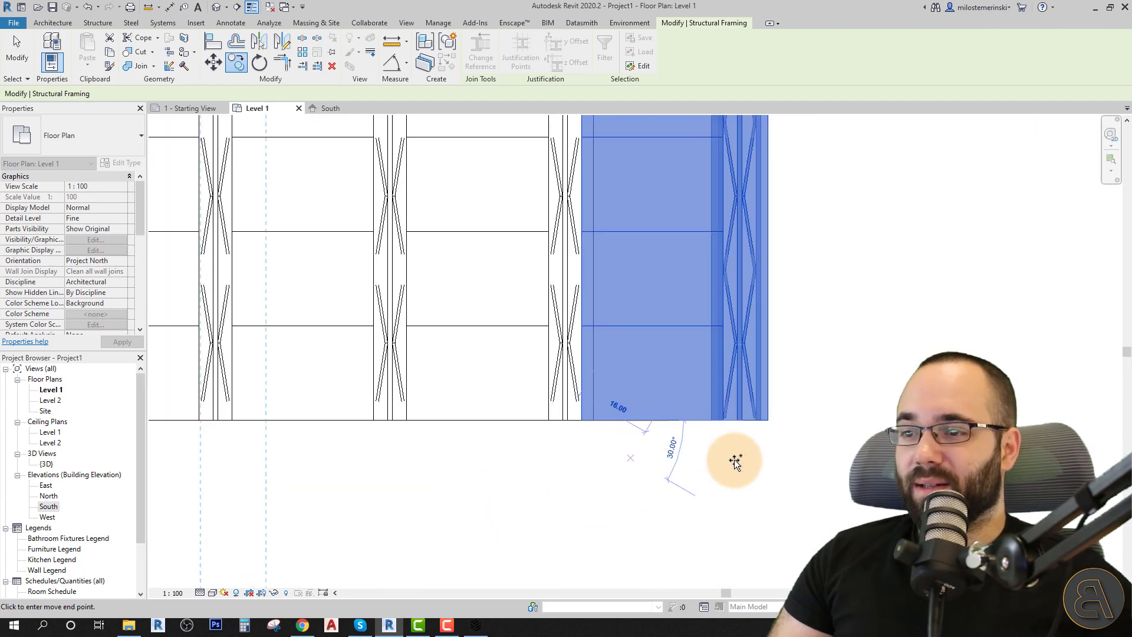
{"action": "scroll", "coordinate": [733, 458], "scroll_direction": "up", "scroll_amount": 3}
{"action": "left_click", "coordinate": [730, 399]}
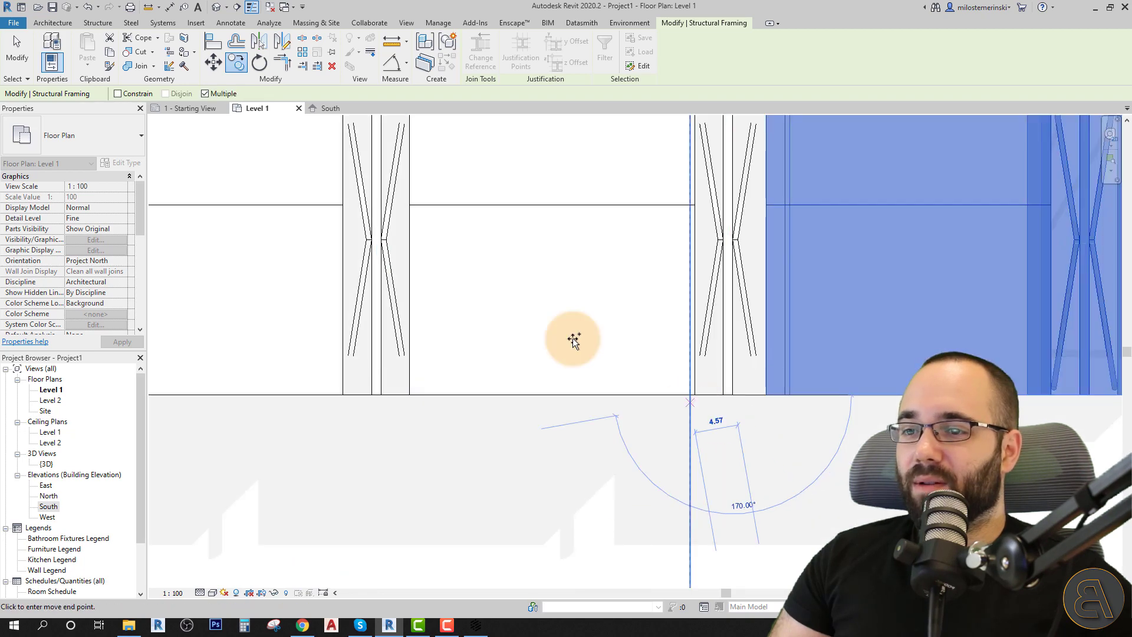
{"action": "left_click", "coordinate": [87, 12]}
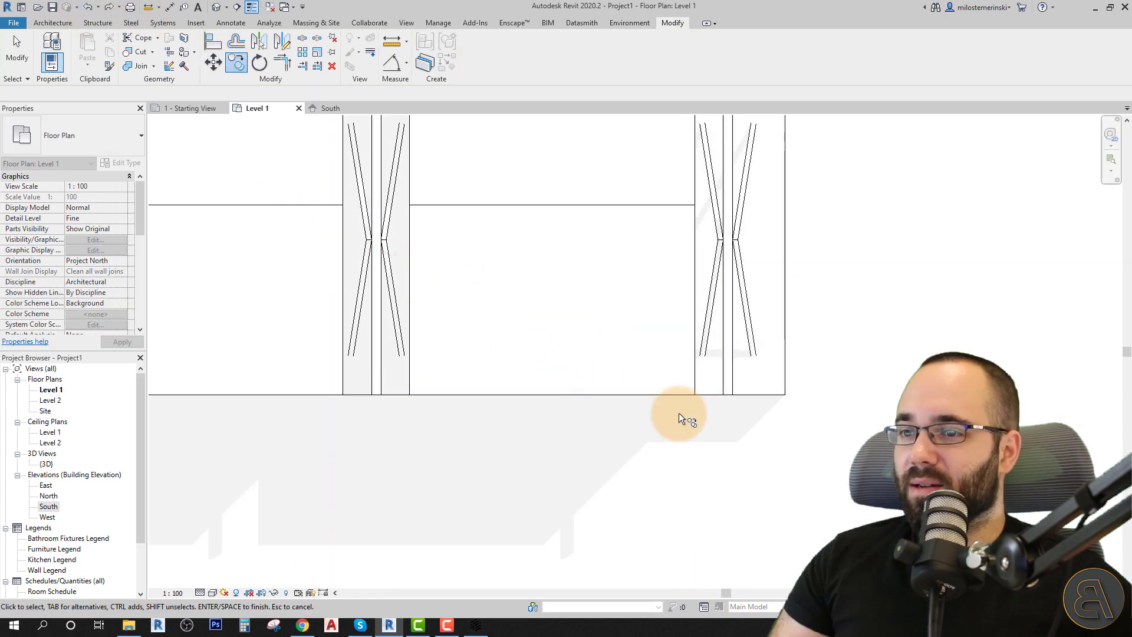
{"action": "scroll", "coordinate": [734, 388], "scroll_direction": "down", "scroll_amount": 5}
{"action": "key", "text": "Escape"}
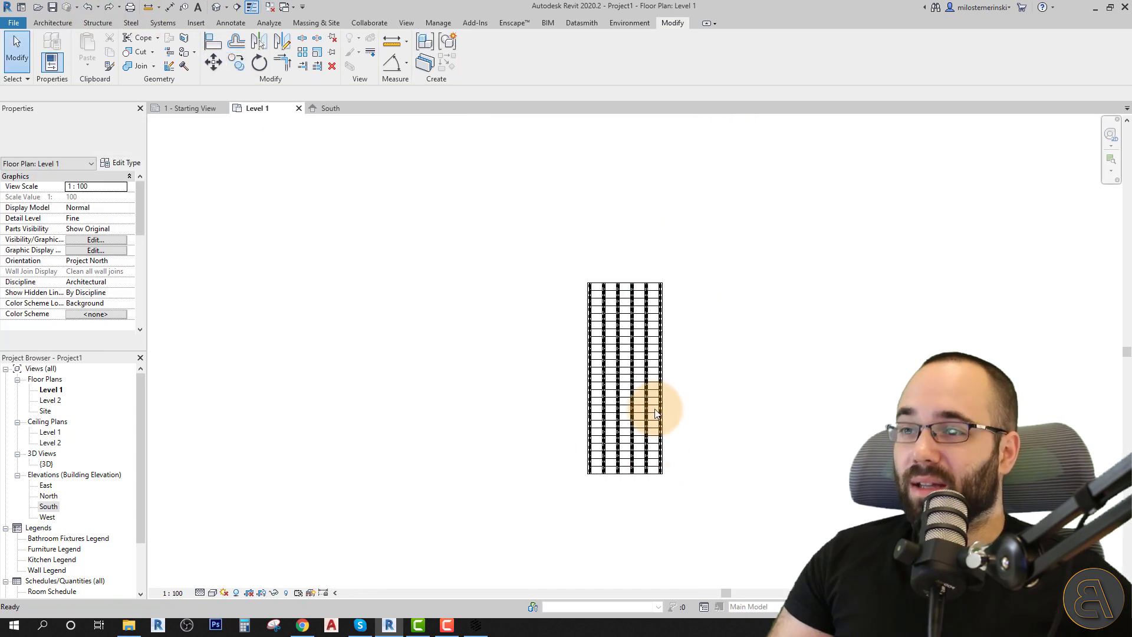
{"action": "scroll", "coordinate": [643, 404], "scroll_direction": "up", "scroll_amount": 2}
Orbit and pan the 3D view to frame the whole beam-and-block floor.
{"action": "left_click", "coordinate": [698, 519]}
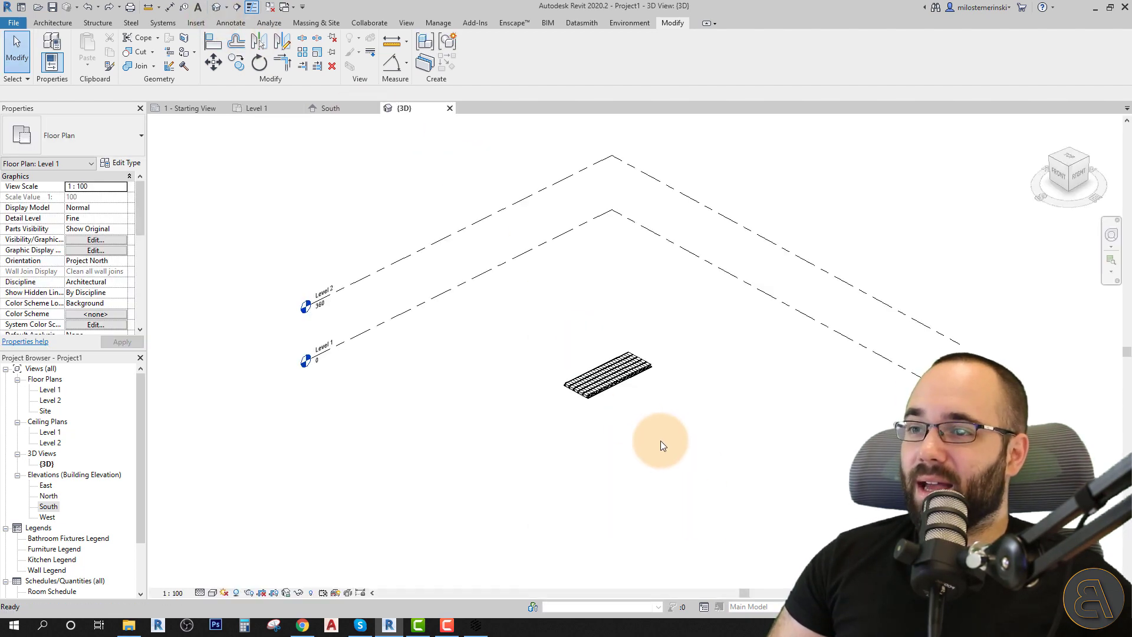
{"action": "scroll", "coordinate": [590, 401], "scroll_direction": "up", "scroll_amount": 5}
{"action": "middle_click_drag", "start_coordinate": [685, 459], "coordinate": [749, 473], "text": "shift"}
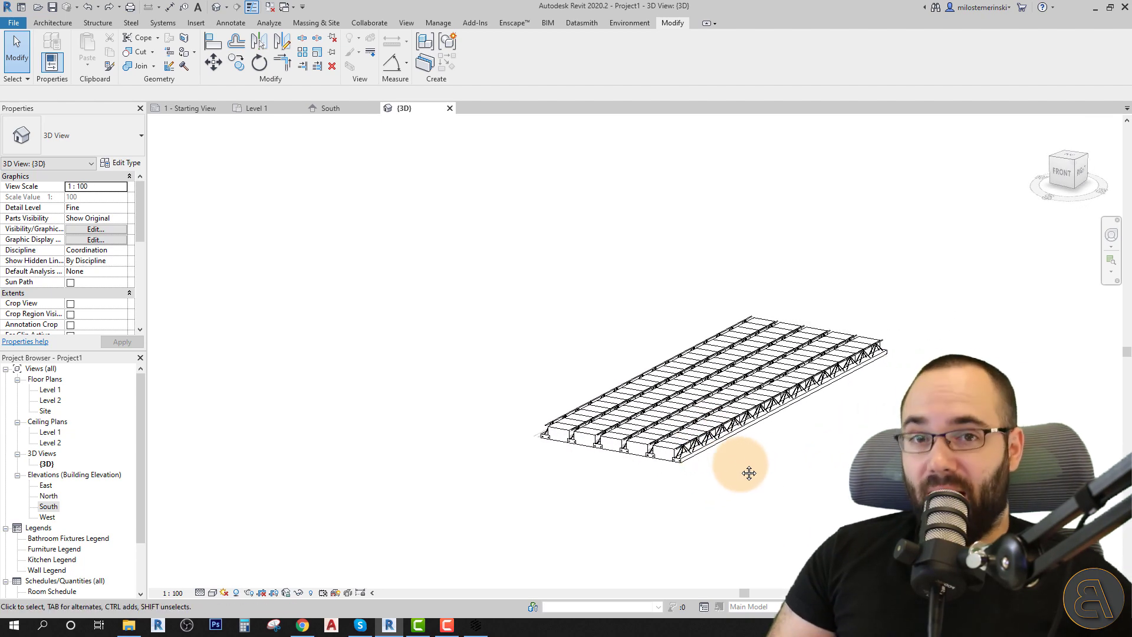
{"action": "middle_click_drag", "start_coordinate": [639, 493], "coordinate": [582, 484]}
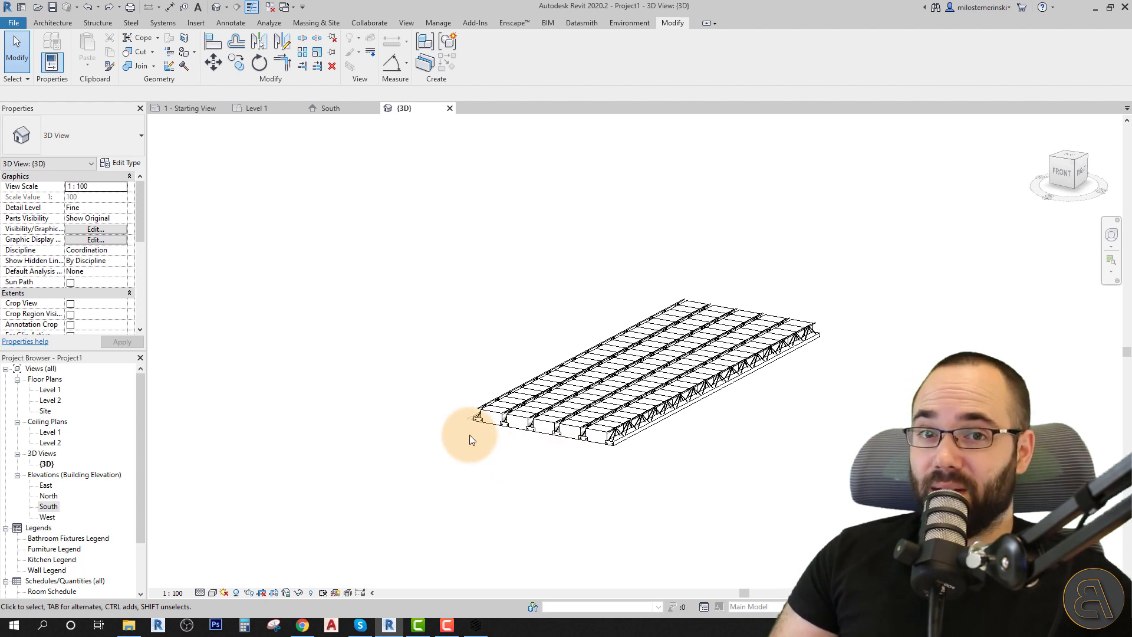
Create an in-place model in the Floors category named Floors 1.
{"action": "left_click", "coordinate": [53, 22]}
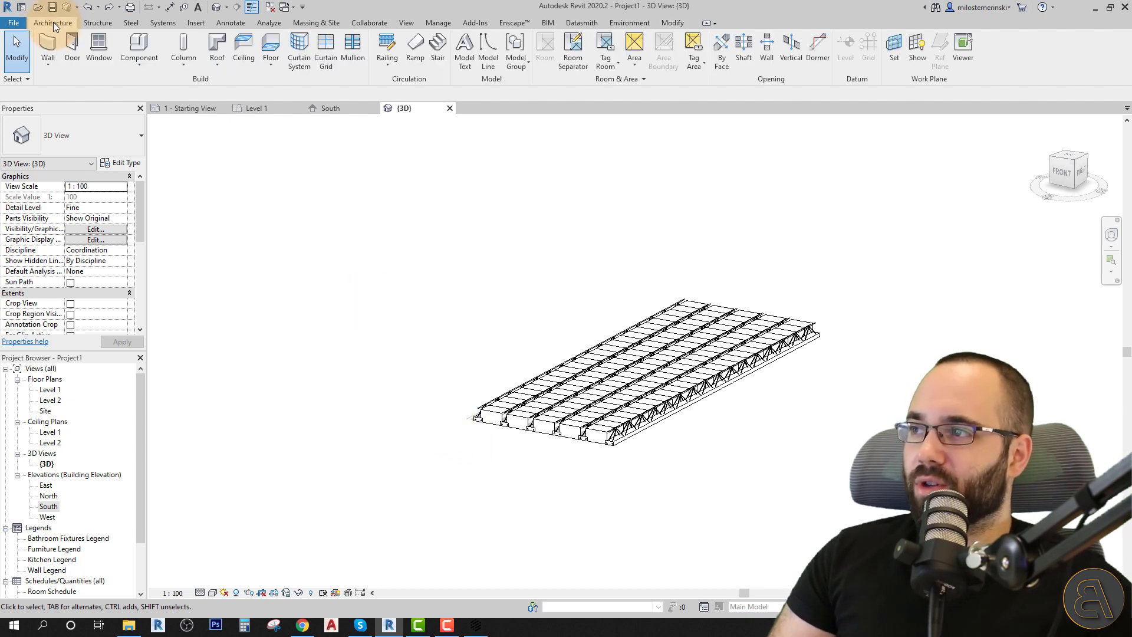
{"action": "left_click", "coordinate": [133, 69]}
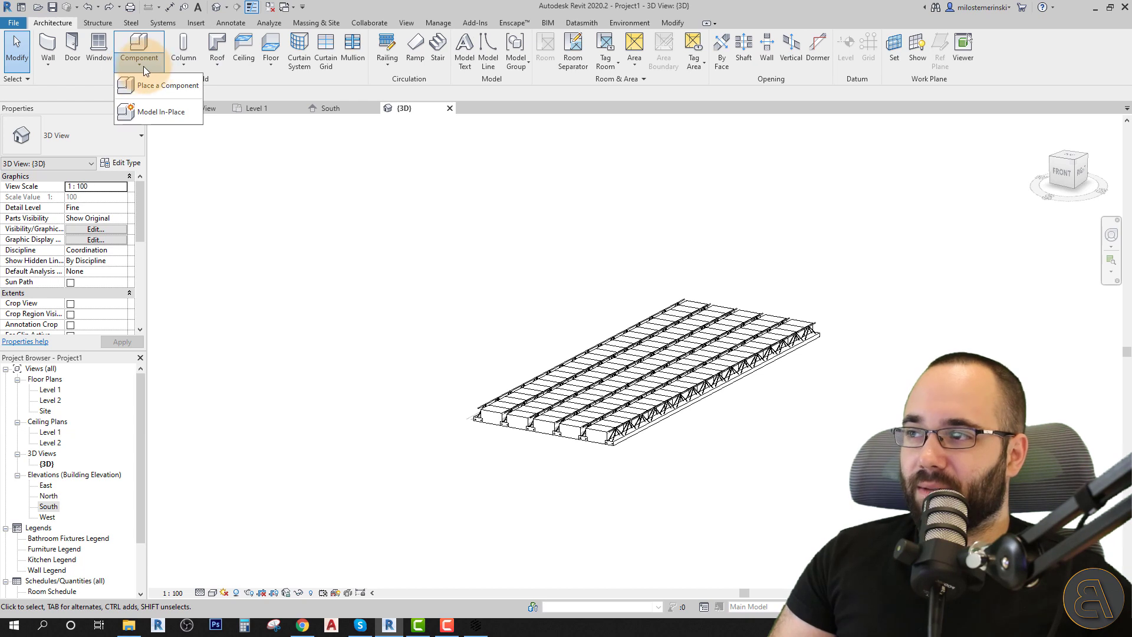
{"action": "left_click", "coordinate": [147, 116]}
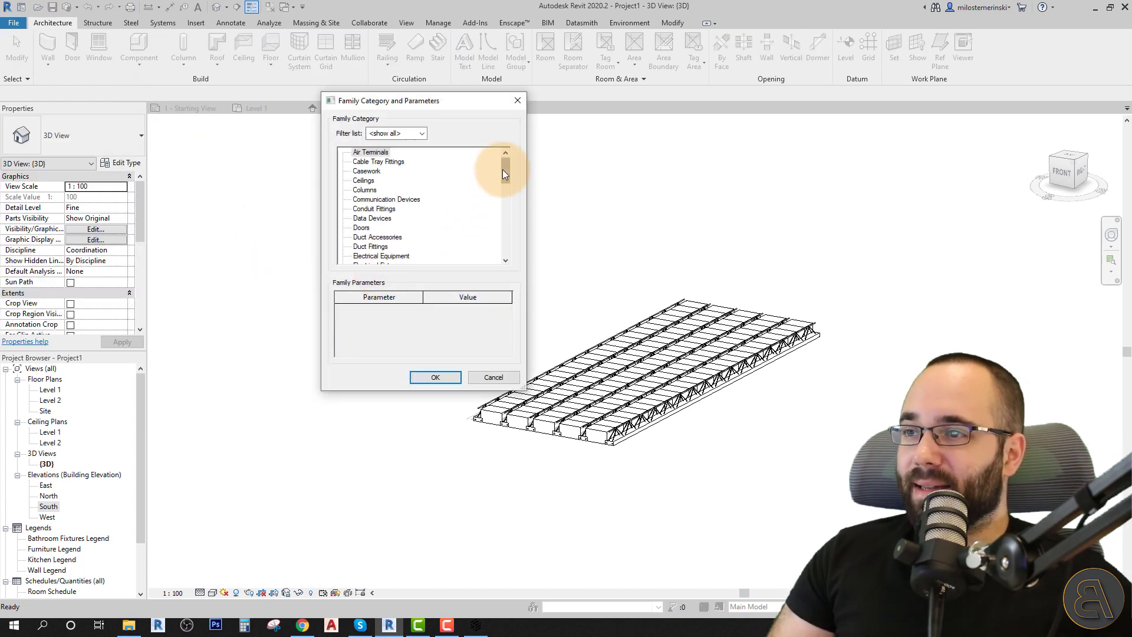
{"action": "mouse_move", "coordinate": [503, 174]}
{"action": "left_mouse_down"}
{"action": "mouse_move", "coordinate": [503, 250]}
{"action": "mouse_move", "coordinate": [501, 186]}
{"action": "left_mouse_up"}
{"action": "left_click", "coordinate": [362, 218]}
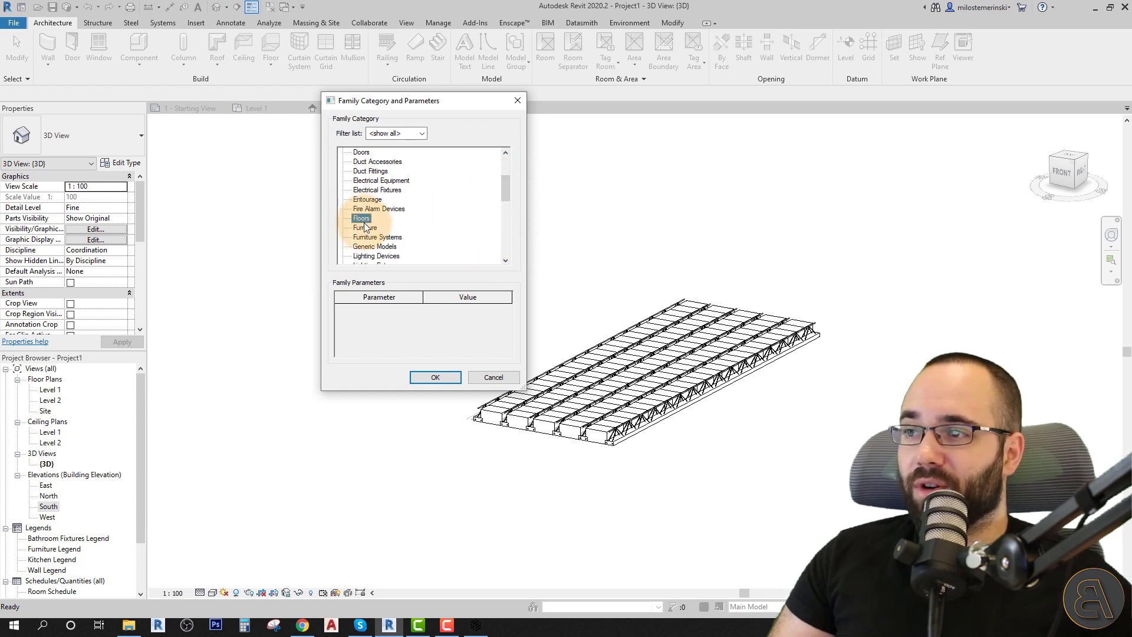
{"action": "left_click", "coordinate": [435, 378]}
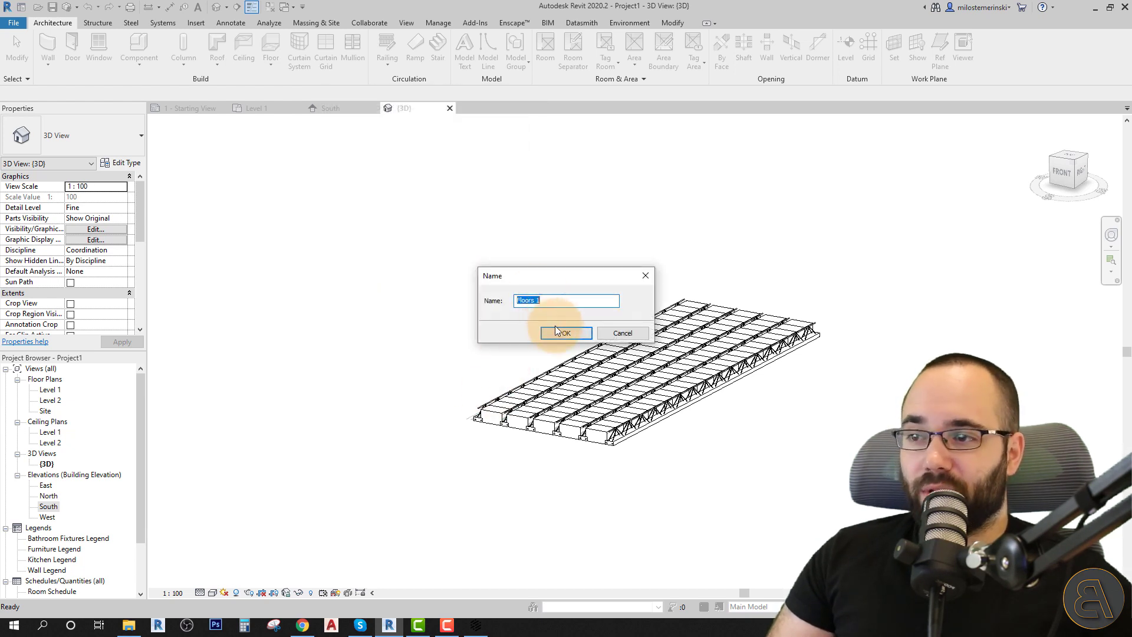
{"action": "left_click", "coordinate": [557, 333]}
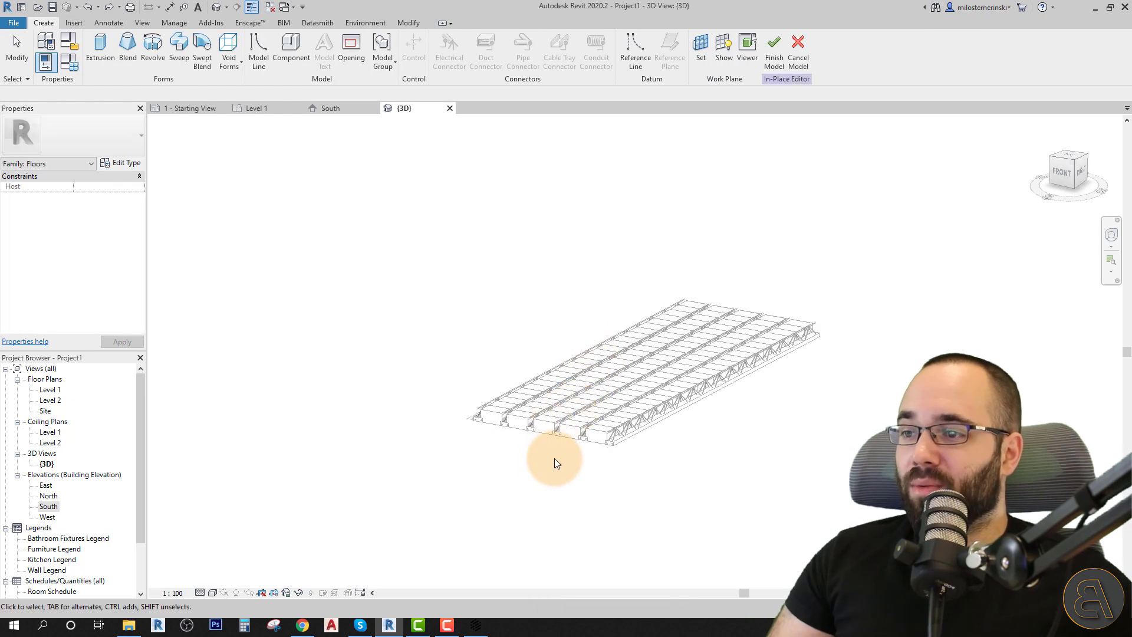
Set the work plane to an infill block's end face.
{"action": "middle_click_drag", "start_coordinate": [555, 458], "coordinate": [567, 450], "text": "shift"}
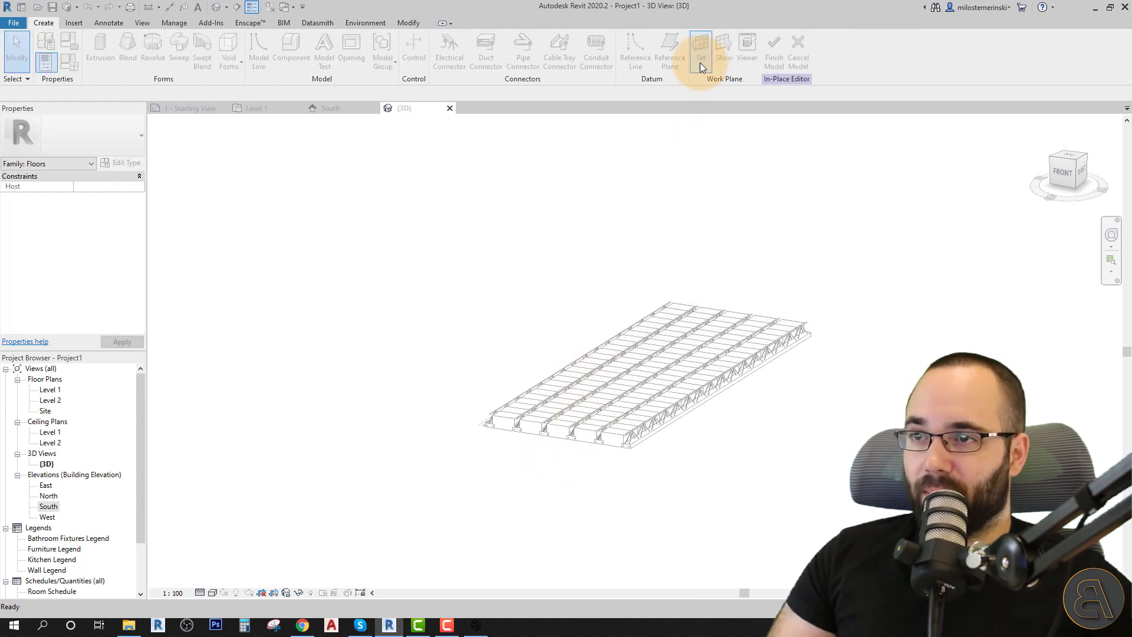
{"action": "left_click", "coordinate": [700, 59]}
{"action": "left_click", "coordinate": [328, 256]}
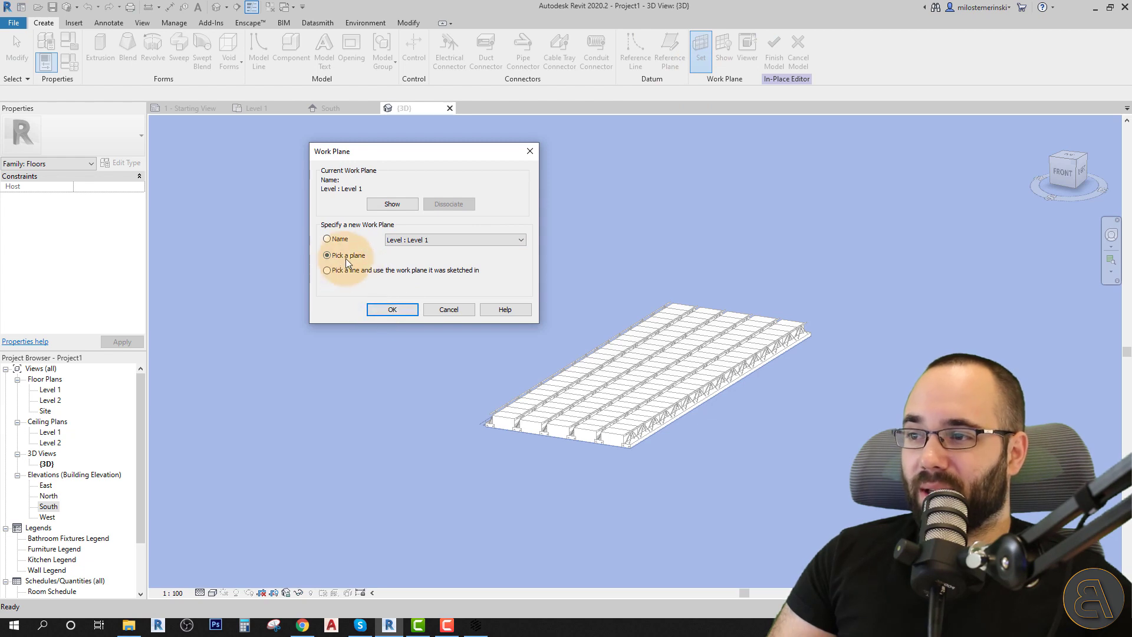
{"action": "left_click", "coordinate": [405, 309]}
{"action": "scroll", "coordinate": [508, 407], "scroll_direction": "up", "scroll_amount": 5}
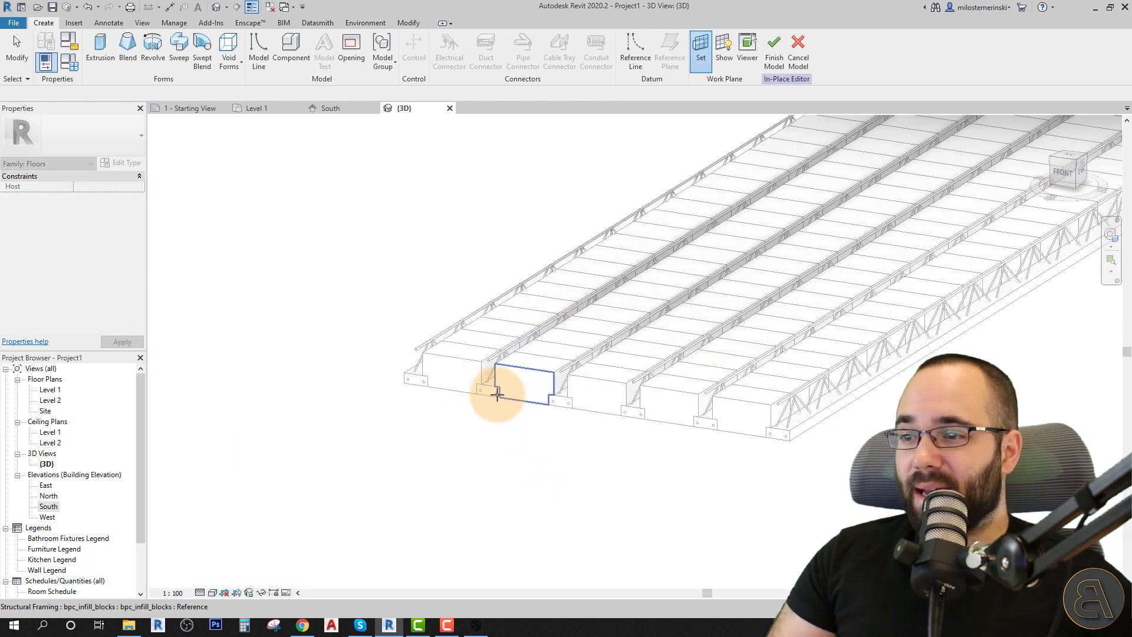
{"action": "left_click", "coordinate": [466, 364]}
{"action": "scroll", "coordinate": [429, 356], "scroll_direction": "up", "scroll_amount": 3}
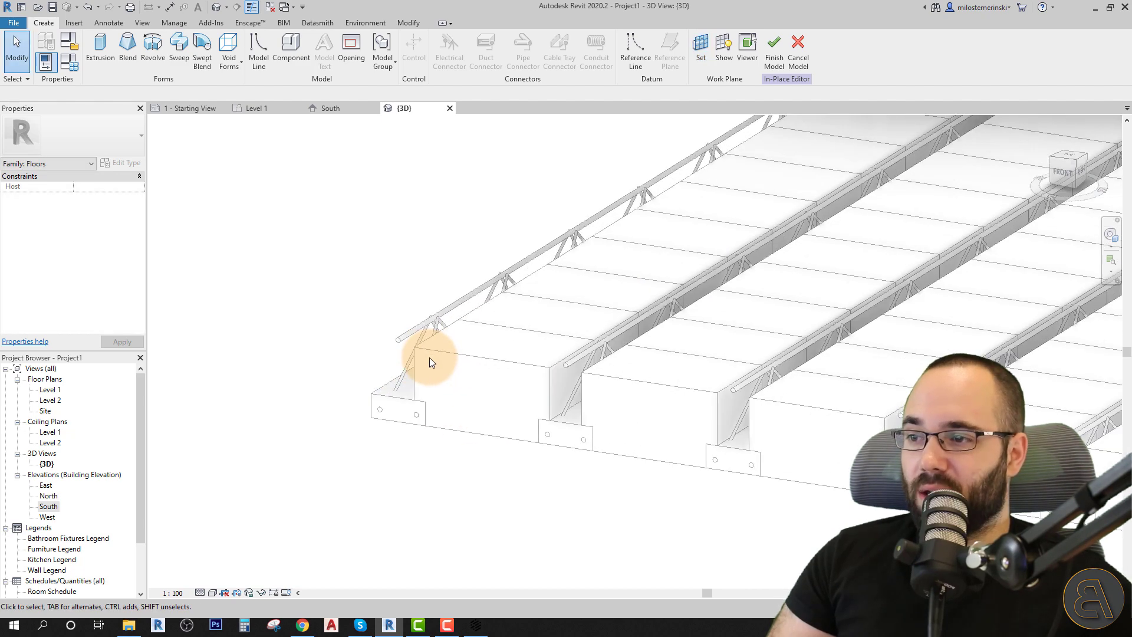
Start an extrusion and pick the infill blocks' vertical and top edges as sketch lines.
{"action": "left_click", "coordinate": [105, 59]}
{"action": "left_click", "coordinate": [459, 67]}
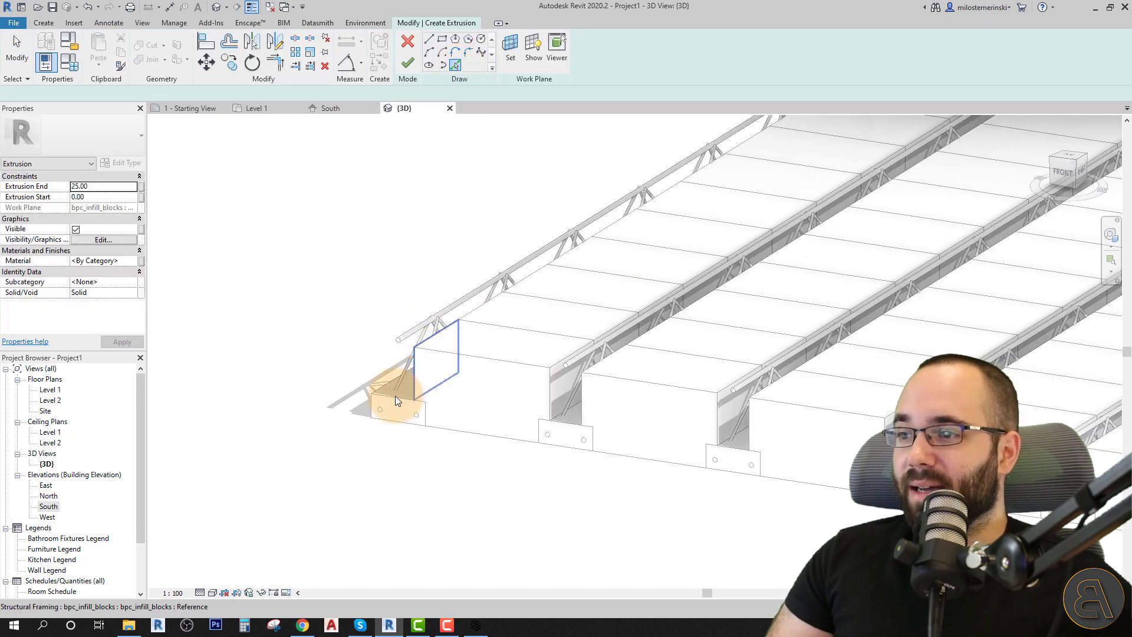
{"action": "left_click", "coordinate": [417, 363]}
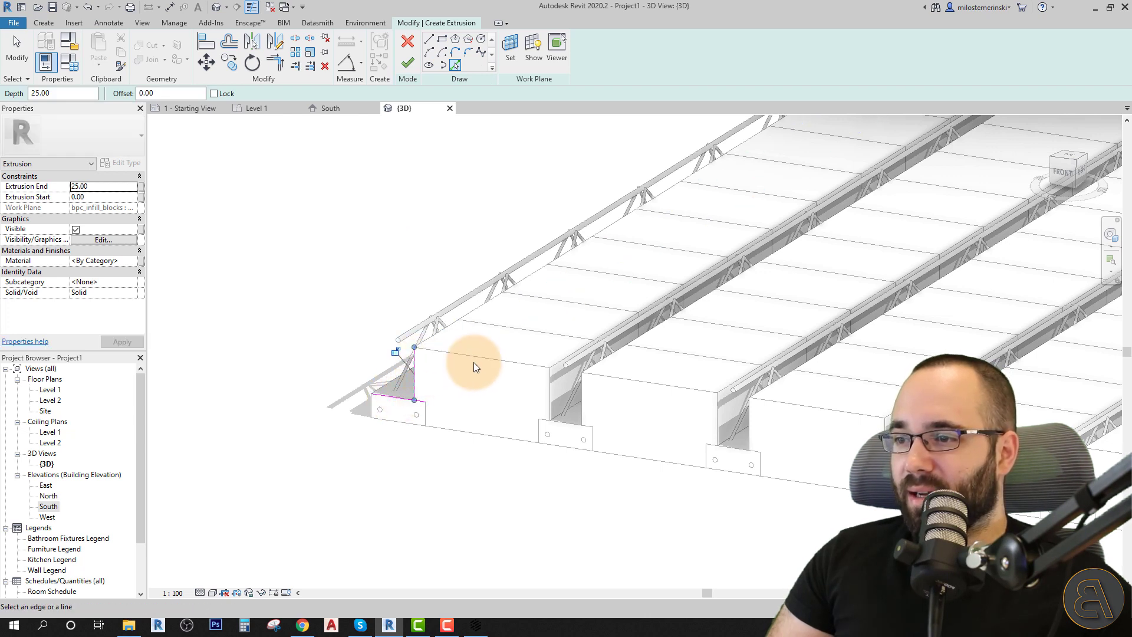
{"action": "left_click", "coordinate": [485, 360]}
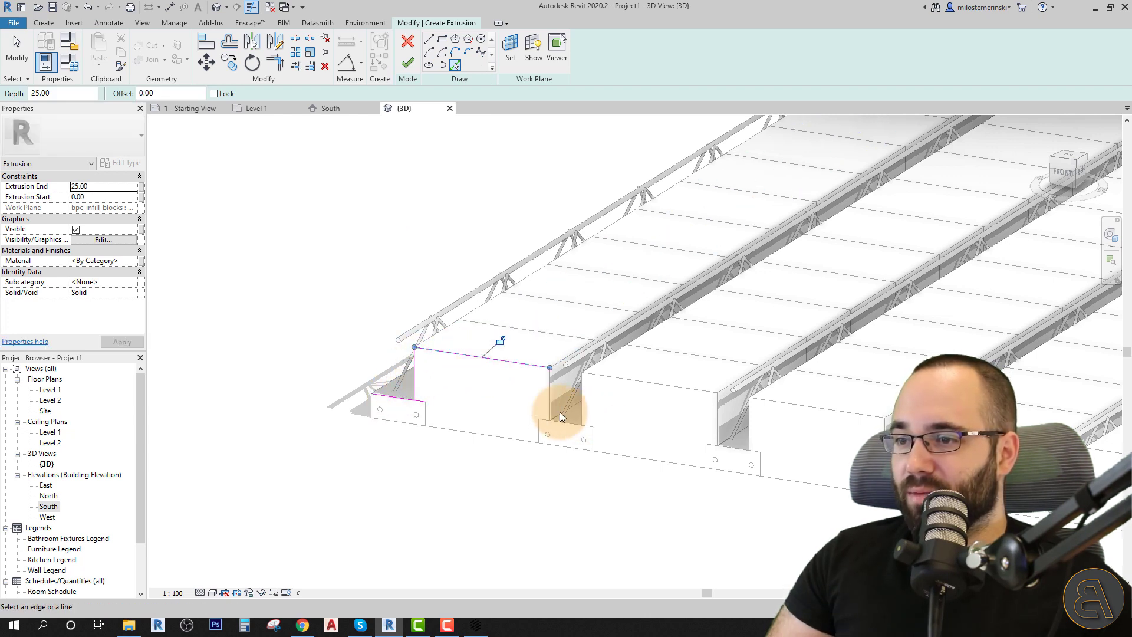
{"action": "scroll", "coordinate": [563, 406], "scroll_direction": "up", "scroll_amount": 3}
{"action": "left_click", "coordinate": [532, 401]}
{"action": "left_click", "coordinate": [553, 428]}
{"action": "scroll", "coordinate": [797, 424], "scroll_direction": "down", "scroll_amount": 2}
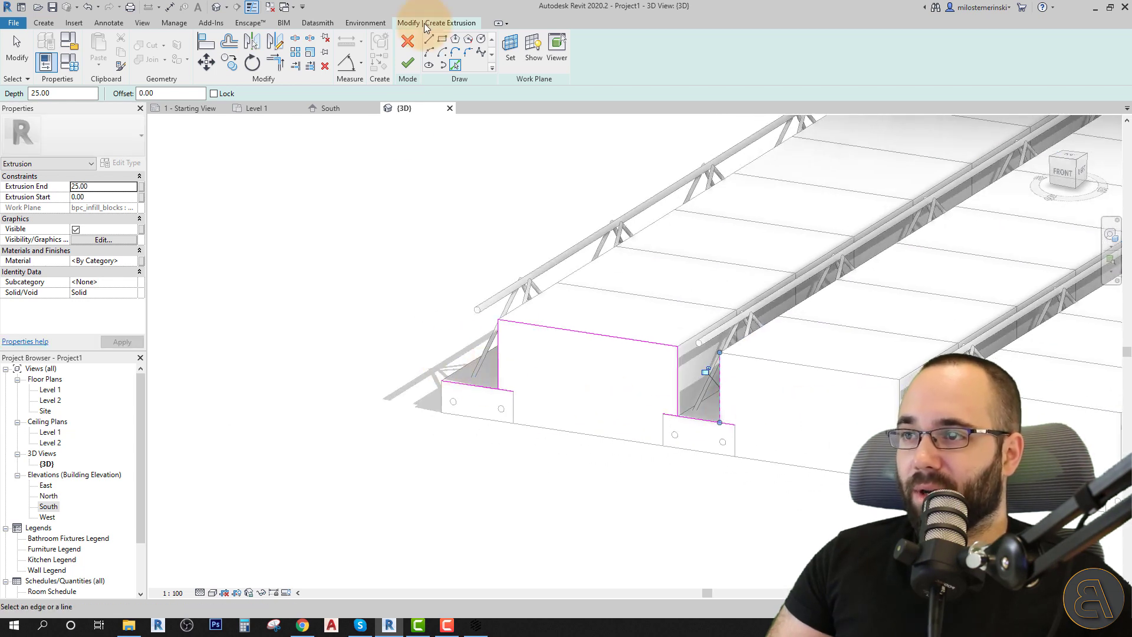
{"action": "left_click", "coordinate": [440, 398]}
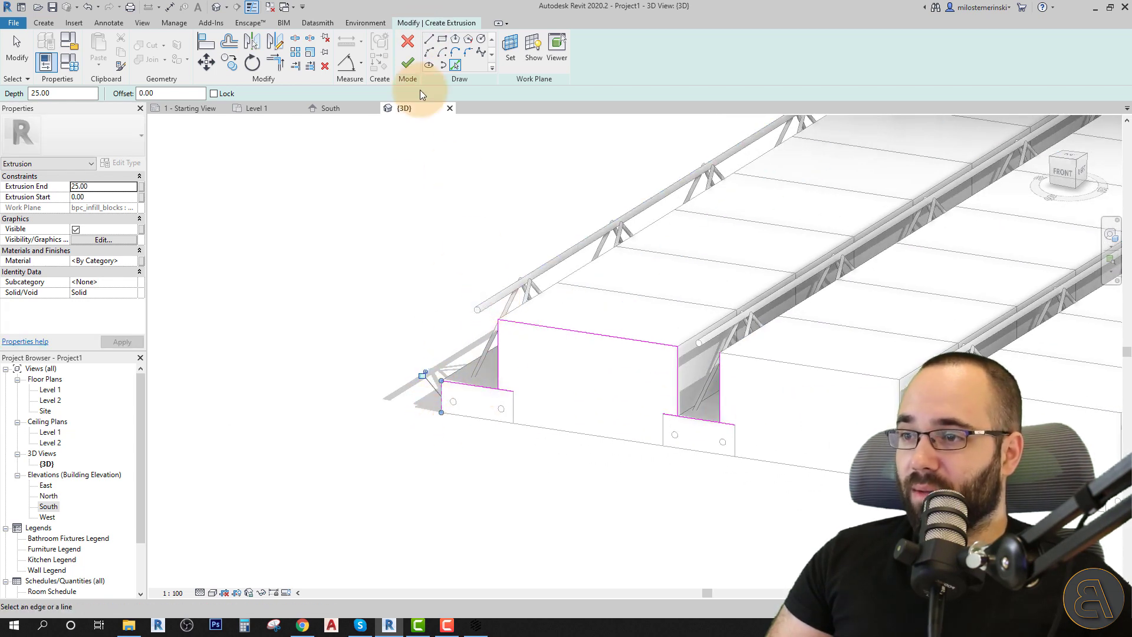
Draw a straight topping line across the blocks and set its offset dimension to 4.
{"action": "left_click", "coordinate": [429, 39]}
{"action": "left_click", "coordinate": [432, 274]}
{"action": "left_click", "coordinate": [789, 325]}
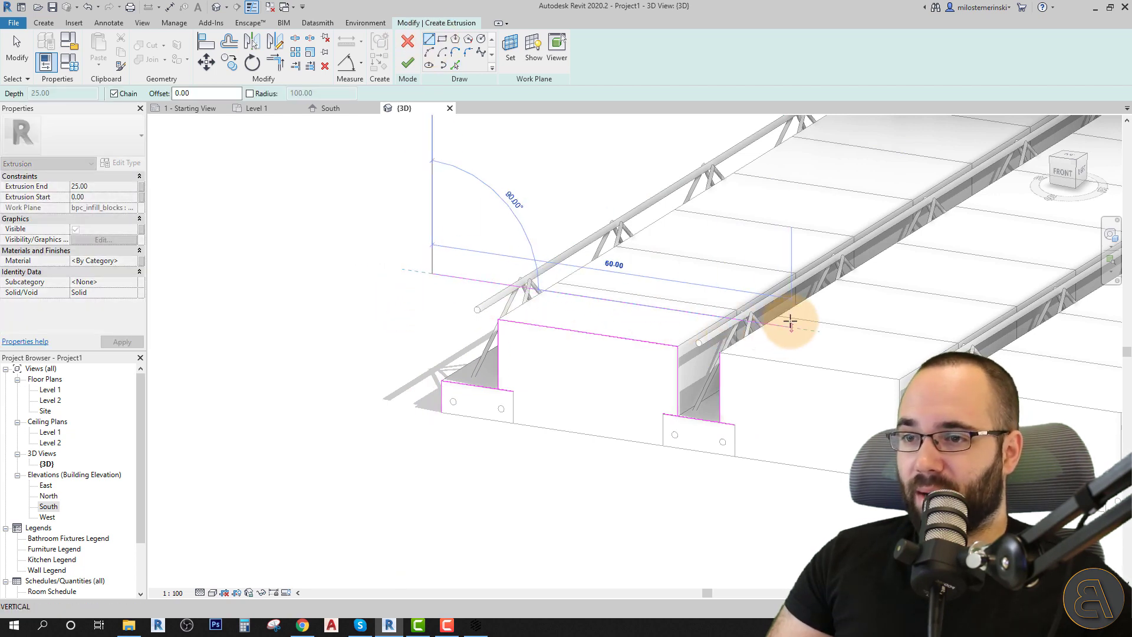
{"action": "left_click", "coordinate": [629, 301]}
{"action": "left_click", "coordinate": [804, 353]}
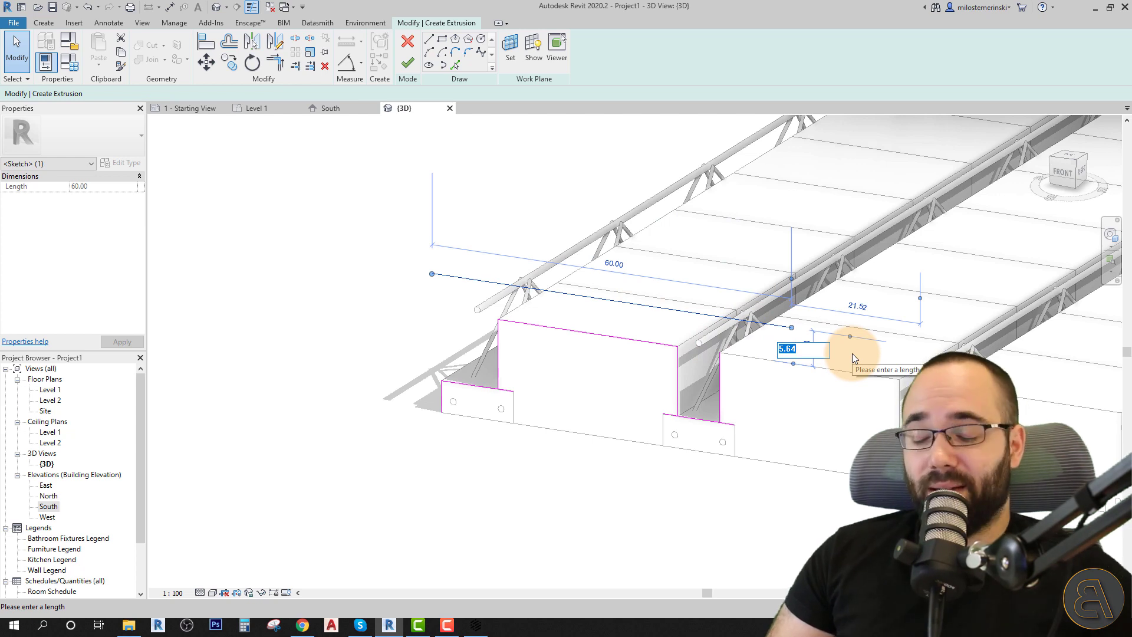
{"action": "type", "text": "4"}
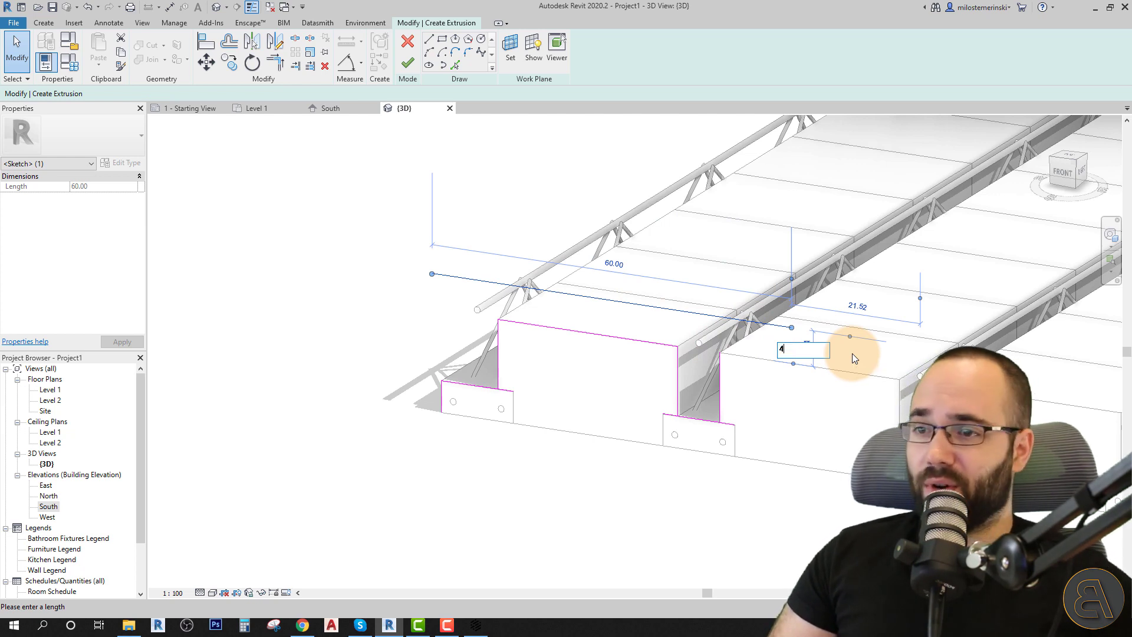
{"action": "key", "text": "Return"}
{"action": "key", "text": "Escape"}
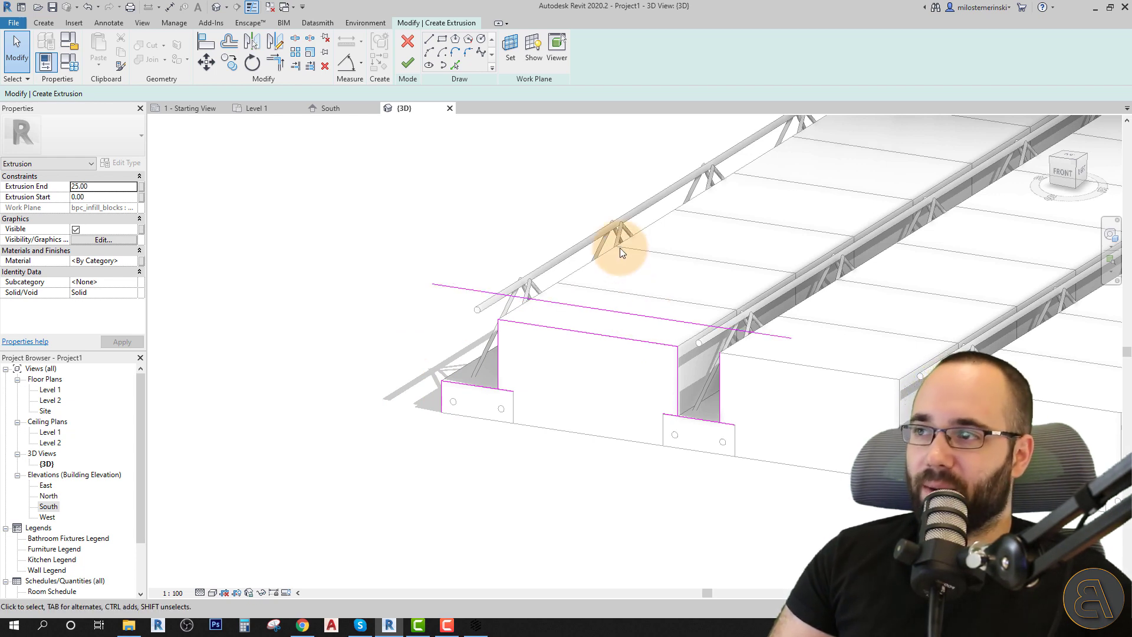
Trim/Extend to Corner the profile lines so the first gap's outline is closed.
{"action": "left_click", "coordinate": [275, 61]}
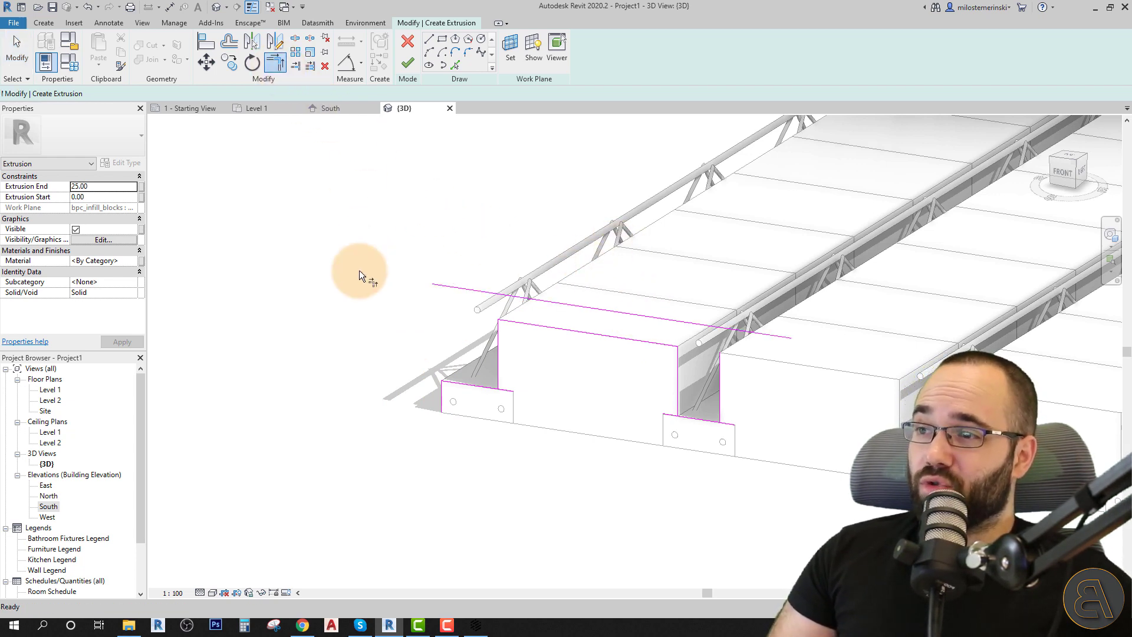
{"action": "left_click", "coordinate": [437, 395]}
{"action": "left_click", "coordinate": [466, 297]}
{"action": "left_click", "coordinate": [461, 391]}
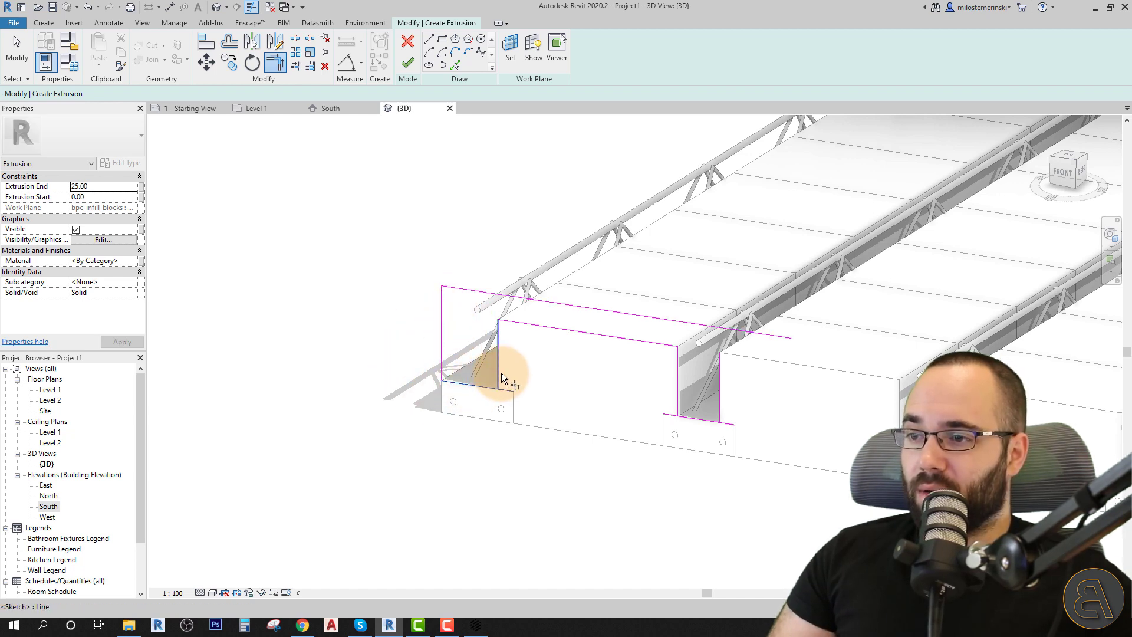
{"action": "left_click", "coordinate": [683, 411]}
{"action": "left_click", "coordinate": [696, 420]}
{"action": "left_click", "coordinate": [708, 421]}
{"action": "left_click", "coordinate": [720, 401]}
{"action": "scroll", "coordinate": [731, 392], "scroll_direction": "down", "scroll_amount": 1}
{"action": "scroll", "coordinate": [731, 392], "scroll_direction": "up", "scroll_amount": 1}
{"action": "key", "text": "Escape"}
Copy the four profile lines with Multiple checked over the following infill blocks.
{"action": "left_click_drag", "start_coordinate": [766, 429], "coordinate": [628, 339]}
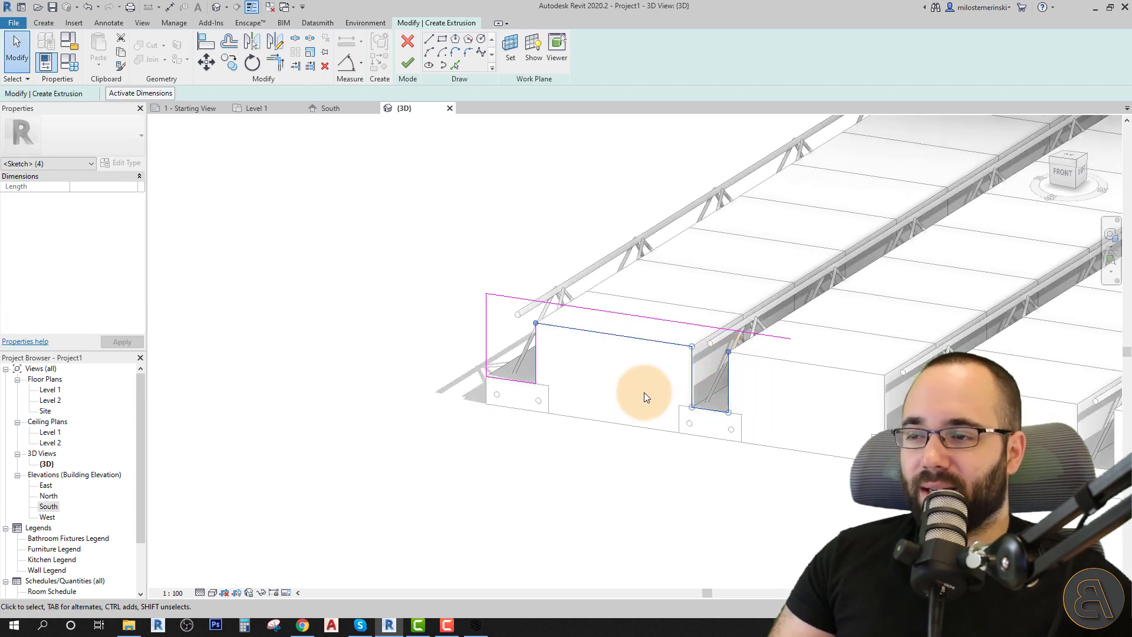
{"action": "left_click", "coordinate": [236, 66]}
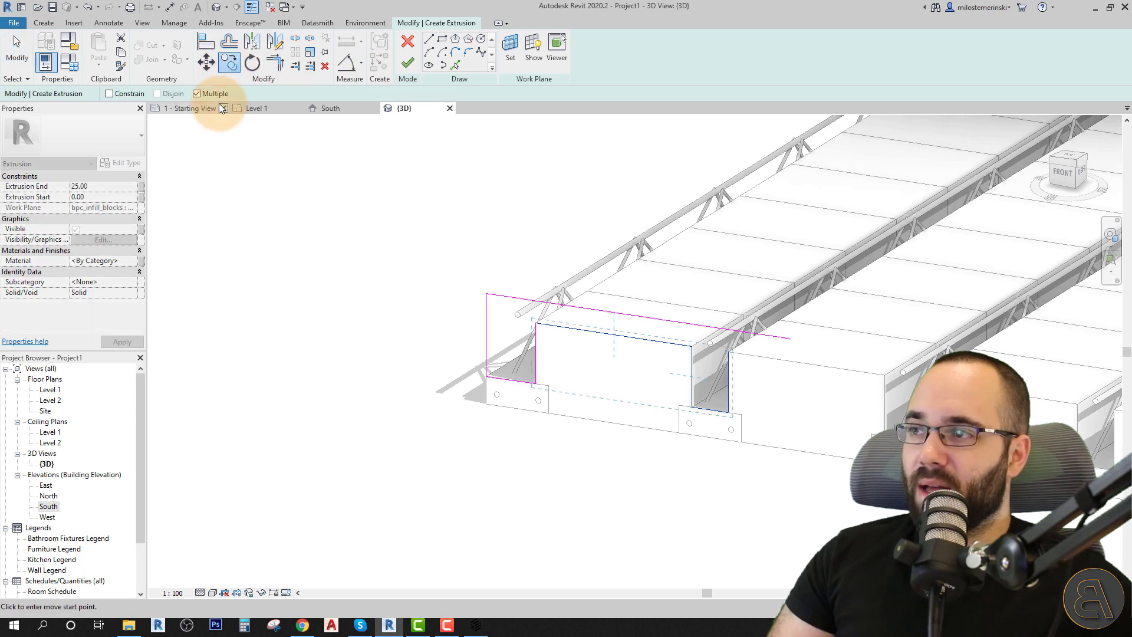
{"action": "left_click", "coordinate": [535, 323]}
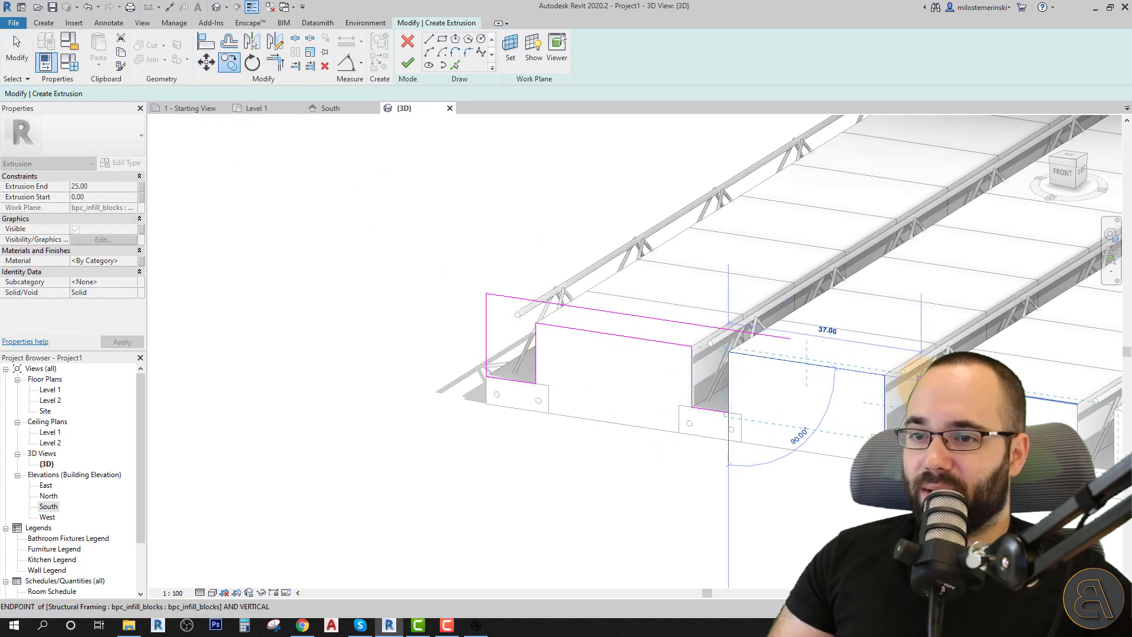
{"action": "middle_click_drag", "start_coordinate": [872, 422], "coordinate": [664, 399]}
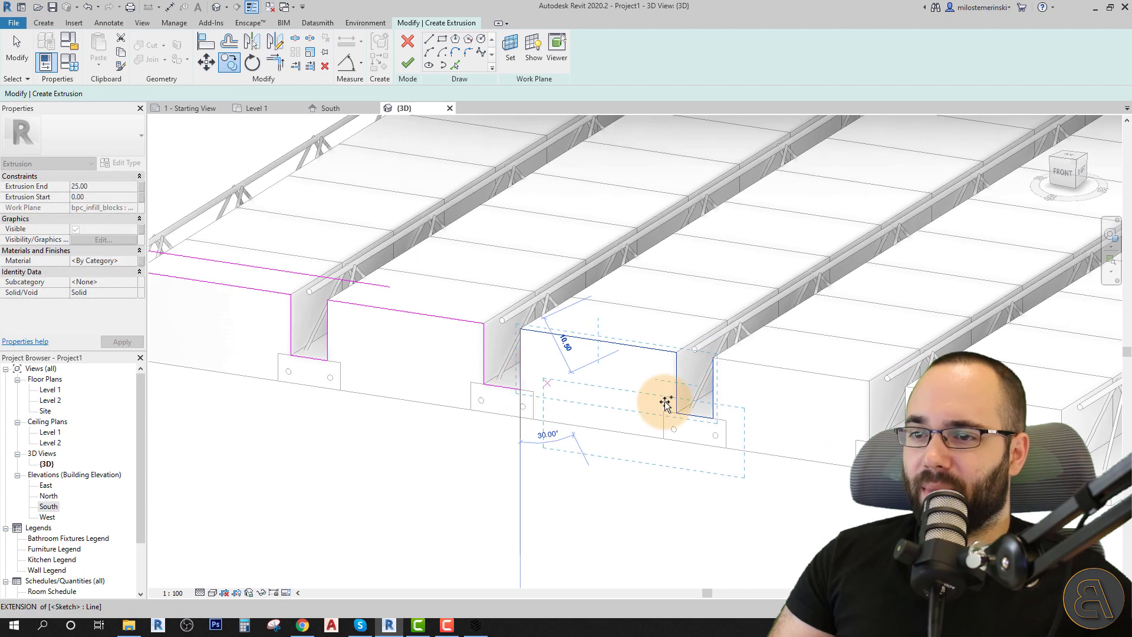
{"action": "left_click", "coordinate": [714, 373]}
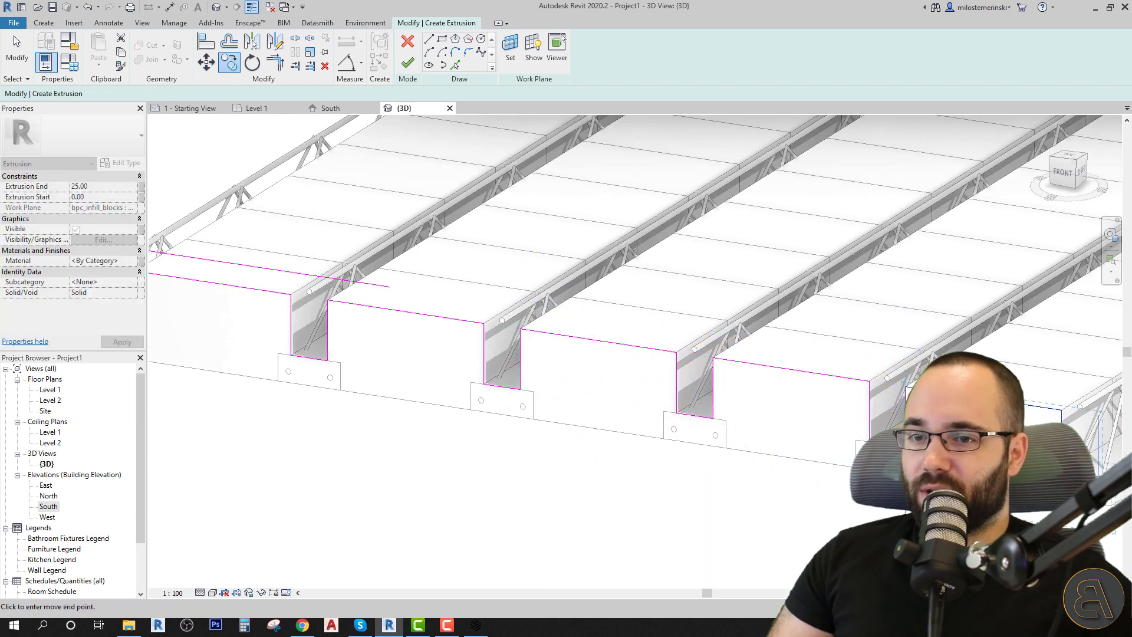
{"action": "middle_click_drag", "start_coordinate": [585, 388], "coordinate": [538, 400]}
Align the profile's end sketch line to the last block's outer face.
{"action": "key", "text": "Escape"}
{"action": "key", "text": "Escape"}
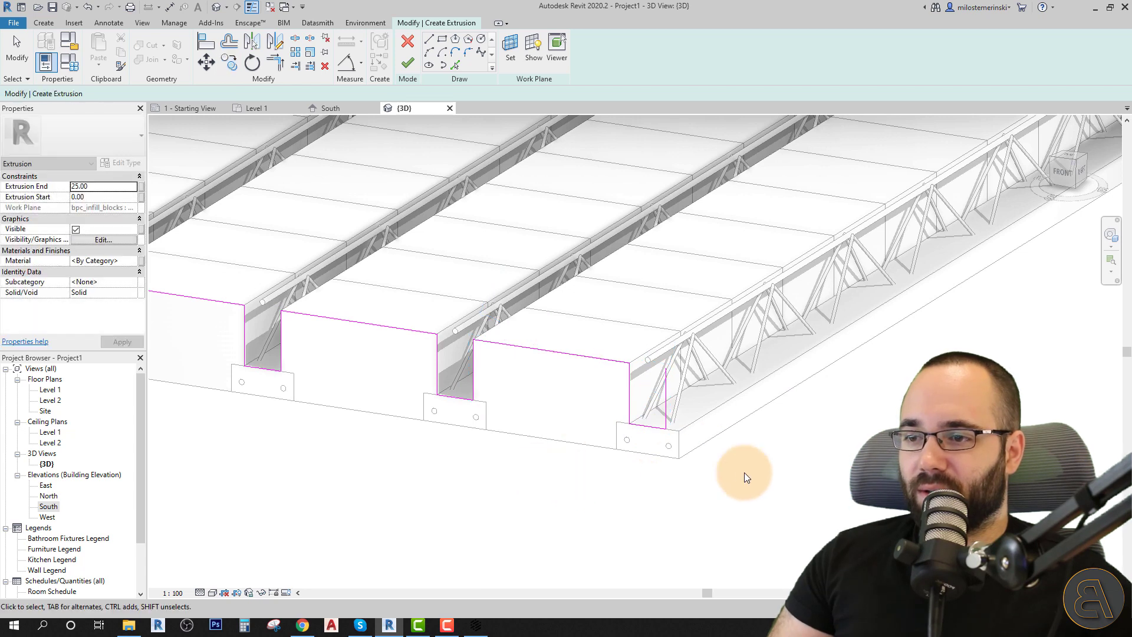
{"action": "left_click", "coordinate": [679, 402]}
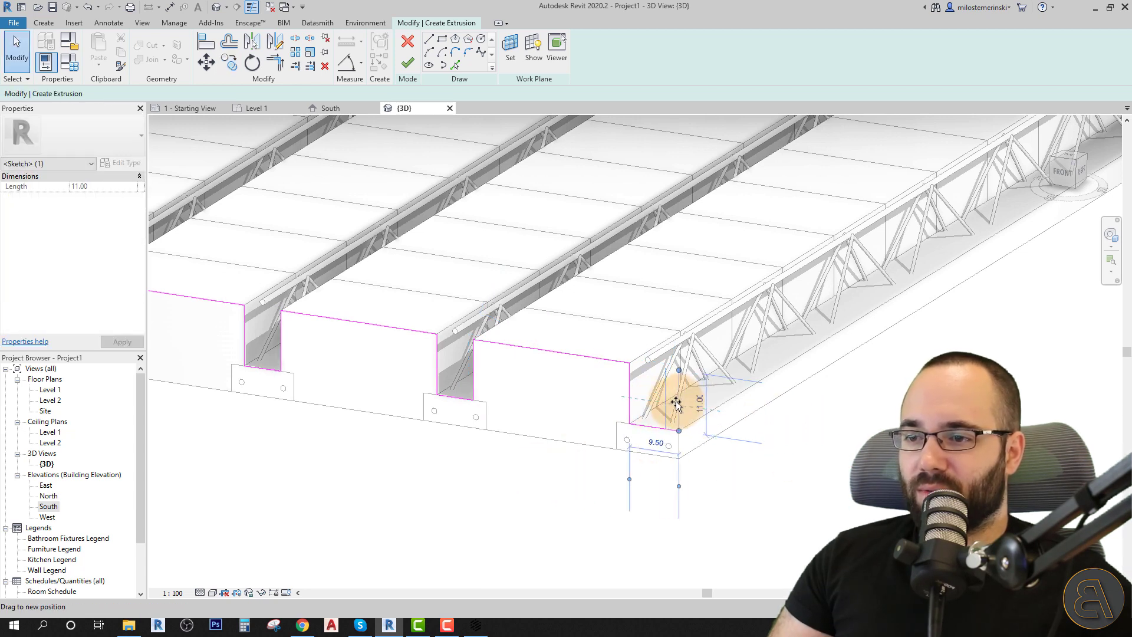
{"action": "scroll", "coordinate": [678, 434], "scroll_direction": "up", "scroll_amount": 5}
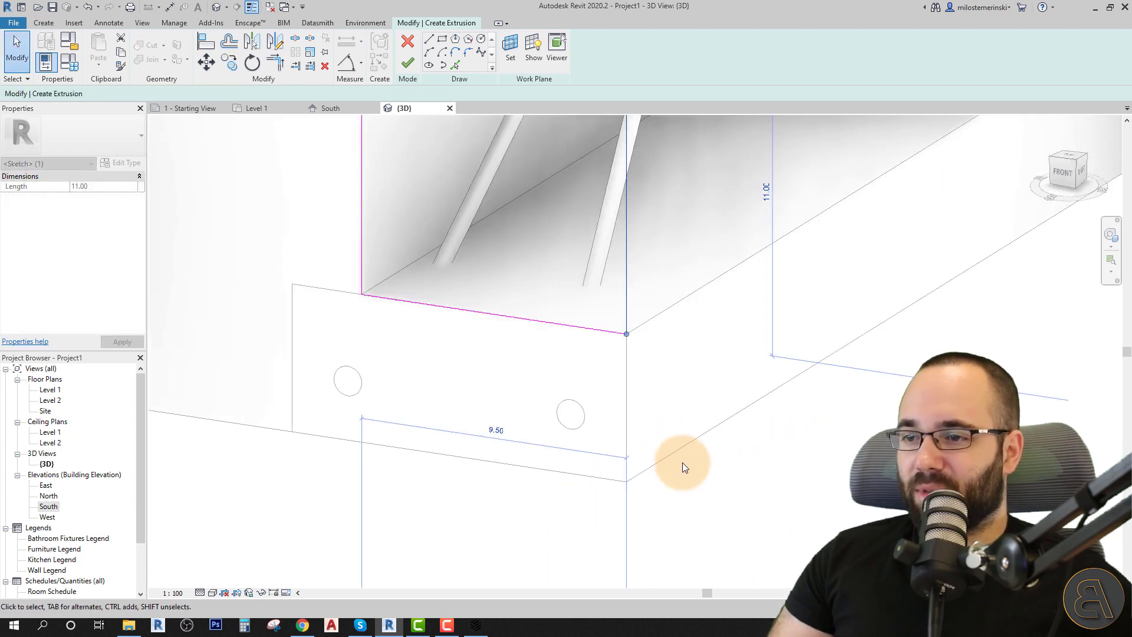
{"action": "key", "text": "Escape"}
{"action": "left_click", "coordinate": [207, 43]}
{"action": "left_click", "coordinate": [643, 331]}
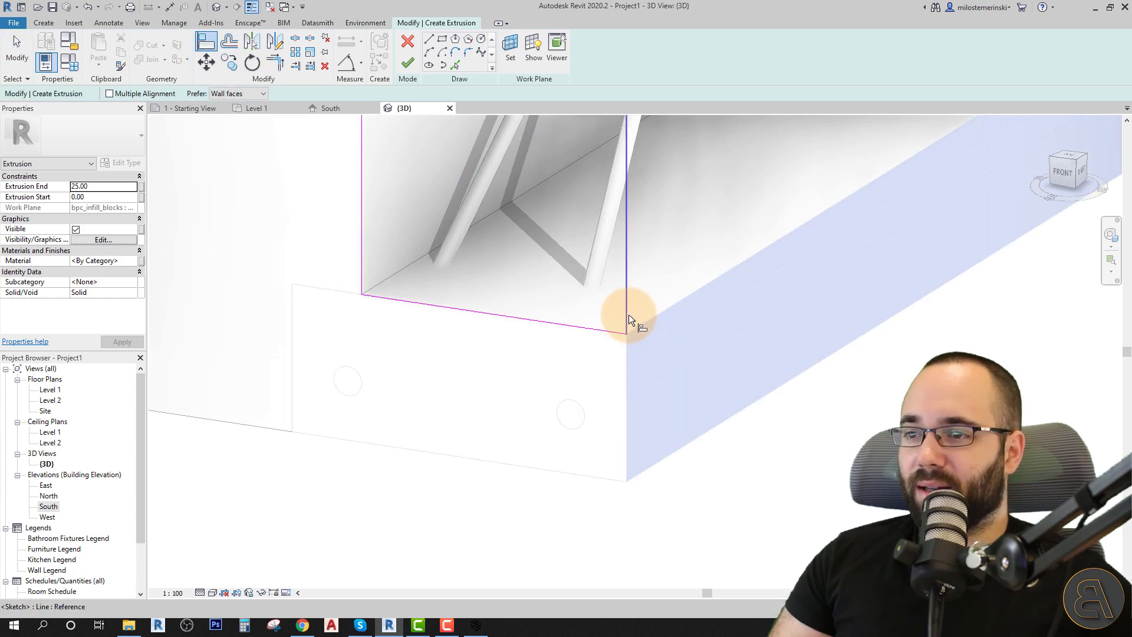
{"action": "left_click", "coordinate": [628, 314]}
{"action": "scroll", "coordinate": [703, 414], "scroll_direction": "down", "scroll_amount": 5}
{"action": "key", "text": "Escape"}
{"action": "key", "text": "Escape"}
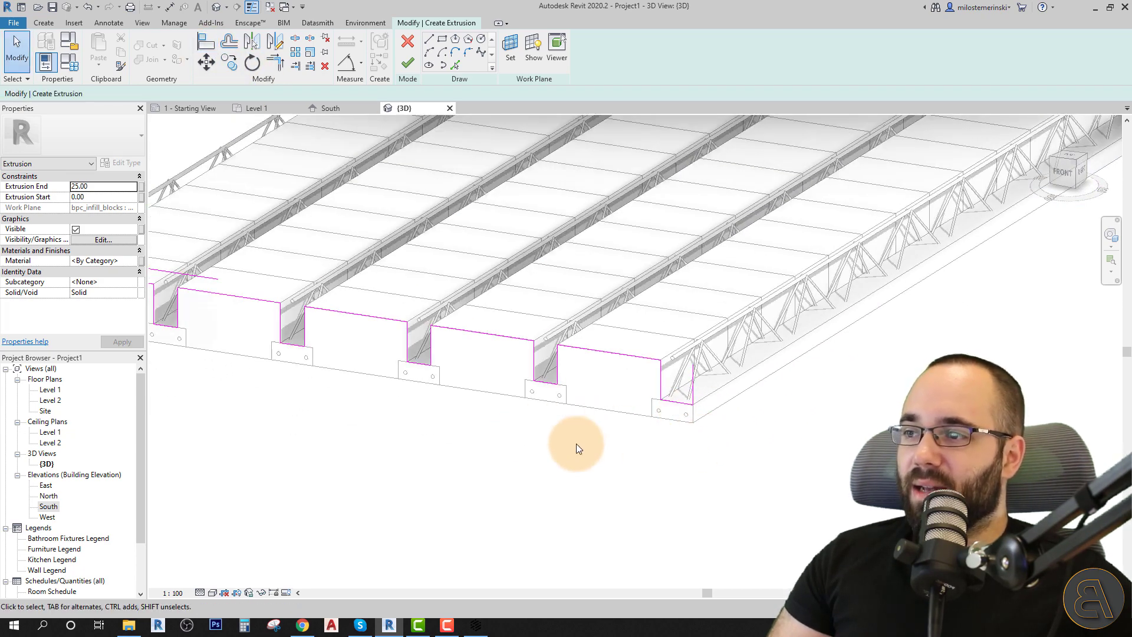
Extend the top sketch line to meet the end edge and finish the sketch into the topping extrusion.
{"action": "middle_click_drag", "start_coordinate": [581, 450], "coordinate": [679, 431]}
{"action": "left_click", "coordinate": [275, 63]}
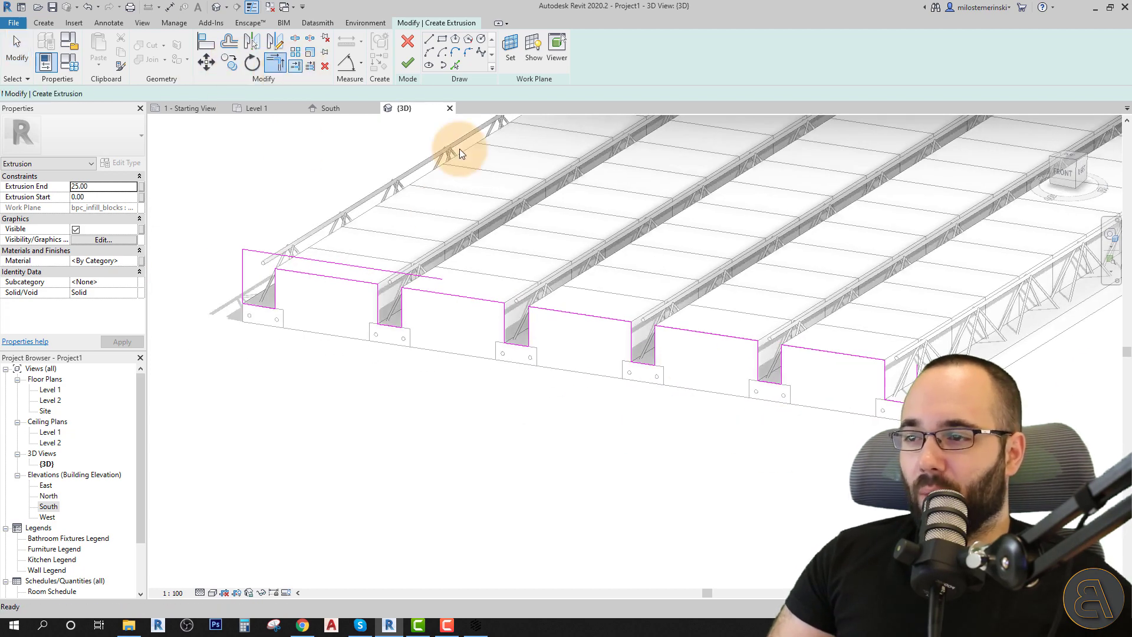
{"action": "left_click", "coordinate": [441, 279]}
{"action": "left_click", "coordinate": [758, 337]}
{"action": "key", "text": "Escape"}
{"action": "left_click", "coordinate": [408, 63]}
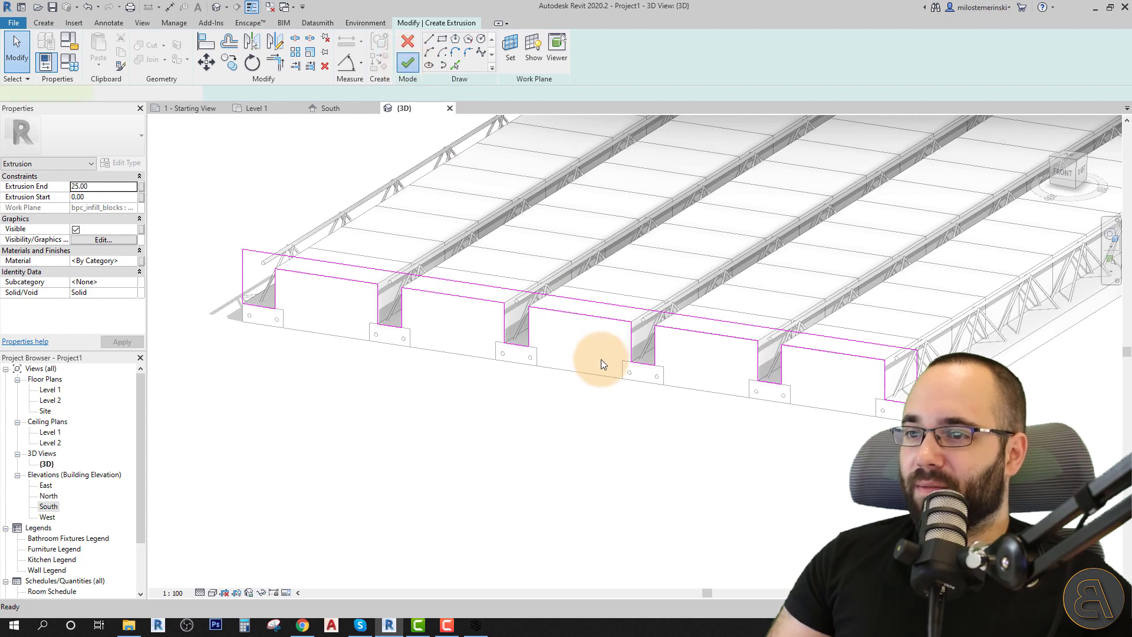
Orbit around the floor to inspect the new topping extrusion over the beams and blocks.
{"action": "mouse_move", "coordinate": [589, 387]}
{"action": "middle_mouse_down", "text": "shift"}
{"action": "mouse_move", "coordinate": [707, 546]}
{"action": "mouse_move", "coordinate": [412, 462]}
{"action": "mouse_move", "coordinate": [468, 417]}
{"action": "middle_mouse_up", "text": "shift"}
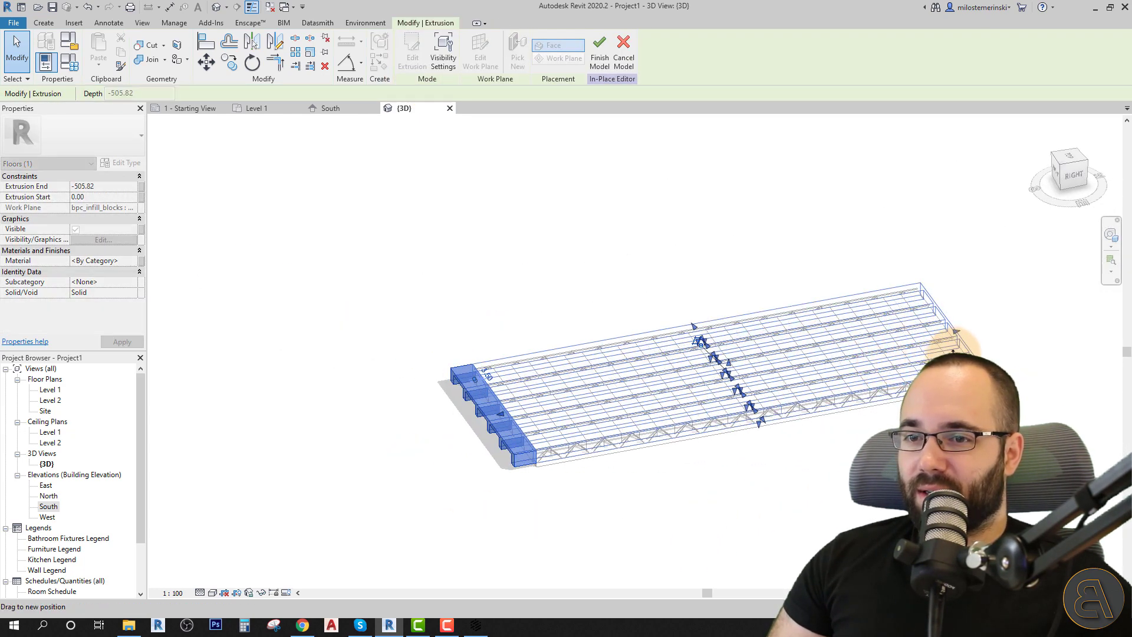
{"action": "key", "text": "Escape"}
{"action": "middle_click_drag", "start_coordinate": [649, 383], "coordinate": [685, 330], "text": "shift"}
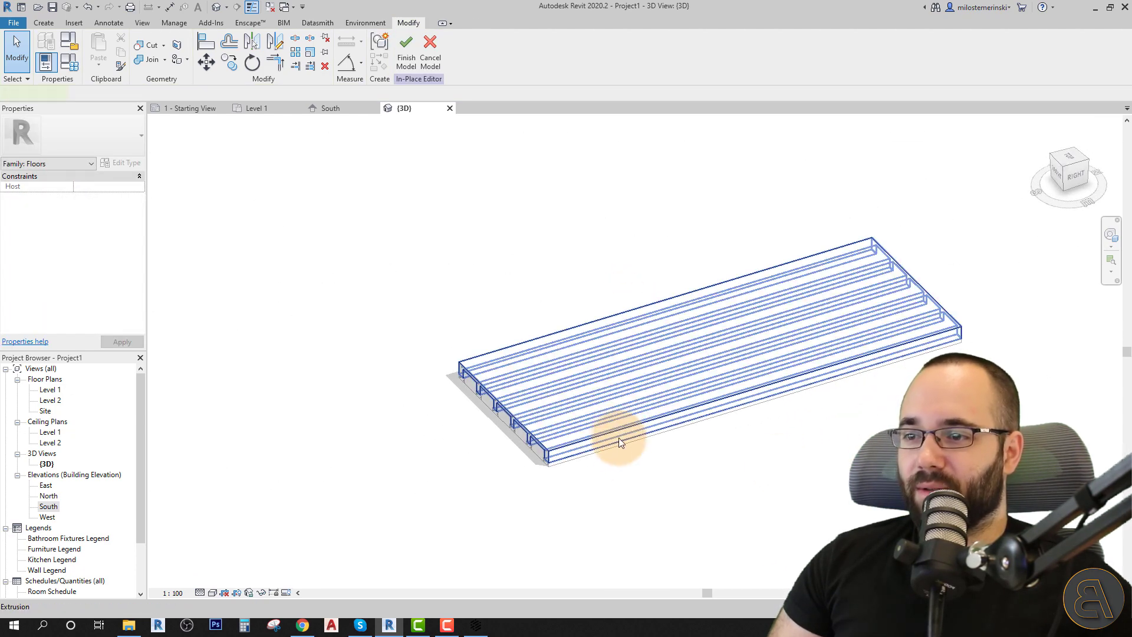
{"action": "left_click", "coordinate": [618, 446]}
{"action": "middle_click_drag", "start_coordinate": [618, 446], "coordinate": [516, 436], "text": "shift"}
{"action": "scroll", "coordinate": [516, 435], "scroll_direction": "up", "scroll_amount": 5}
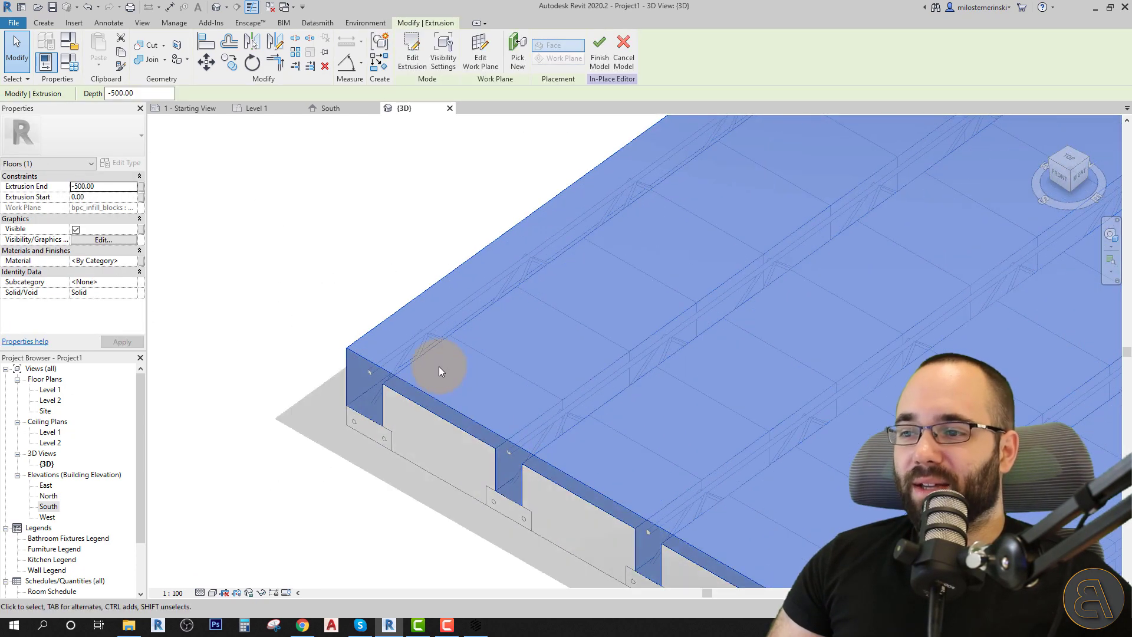
{"action": "scroll", "coordinate": [483, 285], "scroll_direction": "down", "scroll_amount": 5}
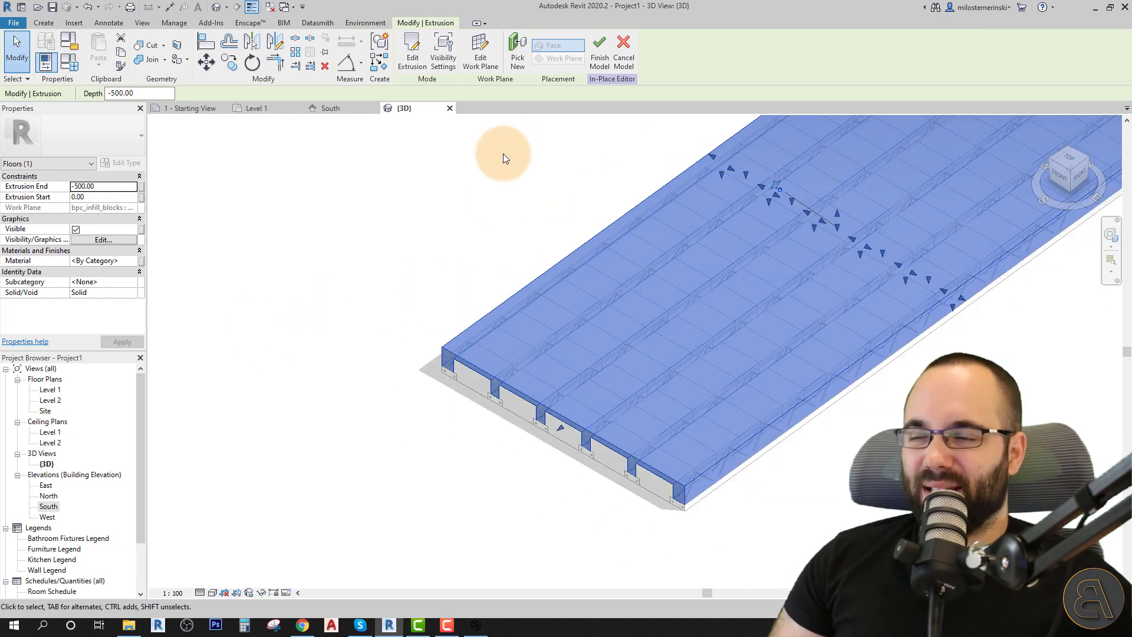
{"action": "left_click", "coordinate": [565, 145]}
Finish the in-place floor model and pull its front end back to -500.00 to expose the joists.
{"action": "left_click", "coordinate": [407, 61]}
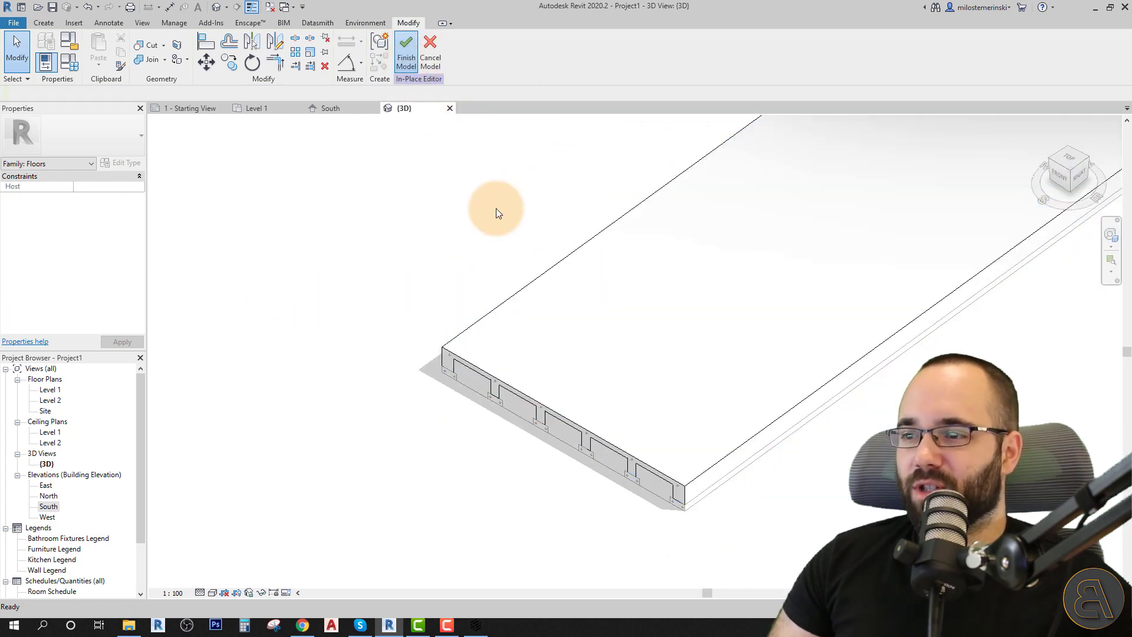
{"action": "left_click", "coordinate": [521, 391]}
{"action": "scroll", "coordinate": [471, 513], "scroll_direction": "down", "scroll_amount": 2}
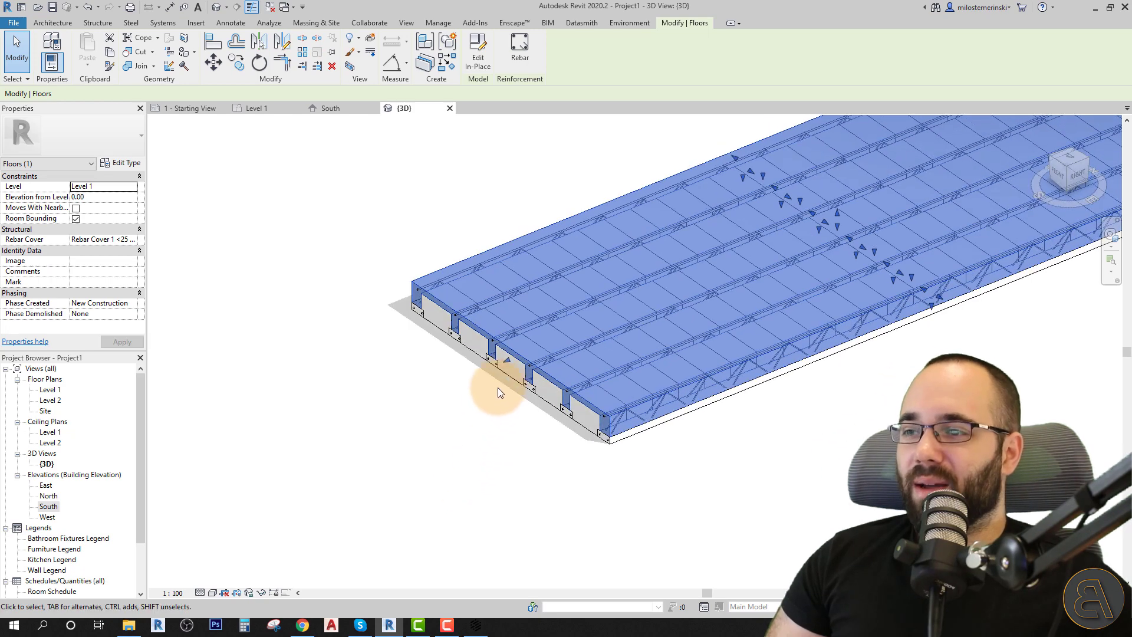
{"action": "left_click_drag", "start_coordinate": [506, 357], "coordinate": [614, 321]}
{"action": "left_click", "coordinate": [554, 486]}
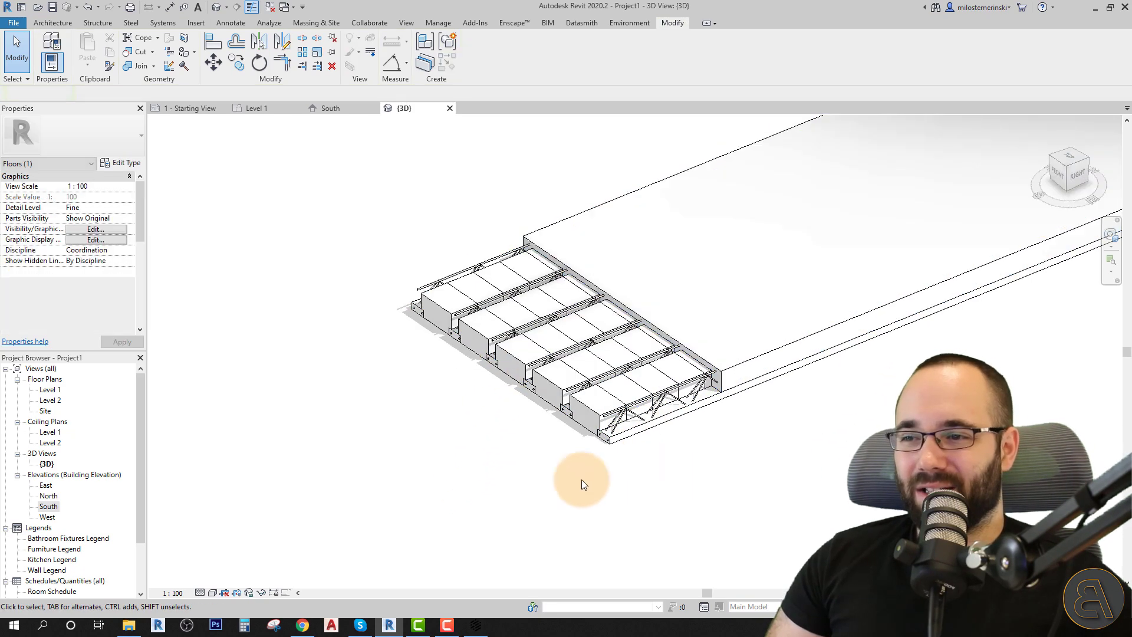
{"action": "mouse_move", "coordinate": [553, 485]}
{"action": "middle_mouse_down", "text": "shift"}
{"action": "mouse_move", "coordinate": [585, 528]}
{"action": "mouse_move", "coordinate": [566, 513]}
{"action": "middle_mouse_up", "text": "shift"}
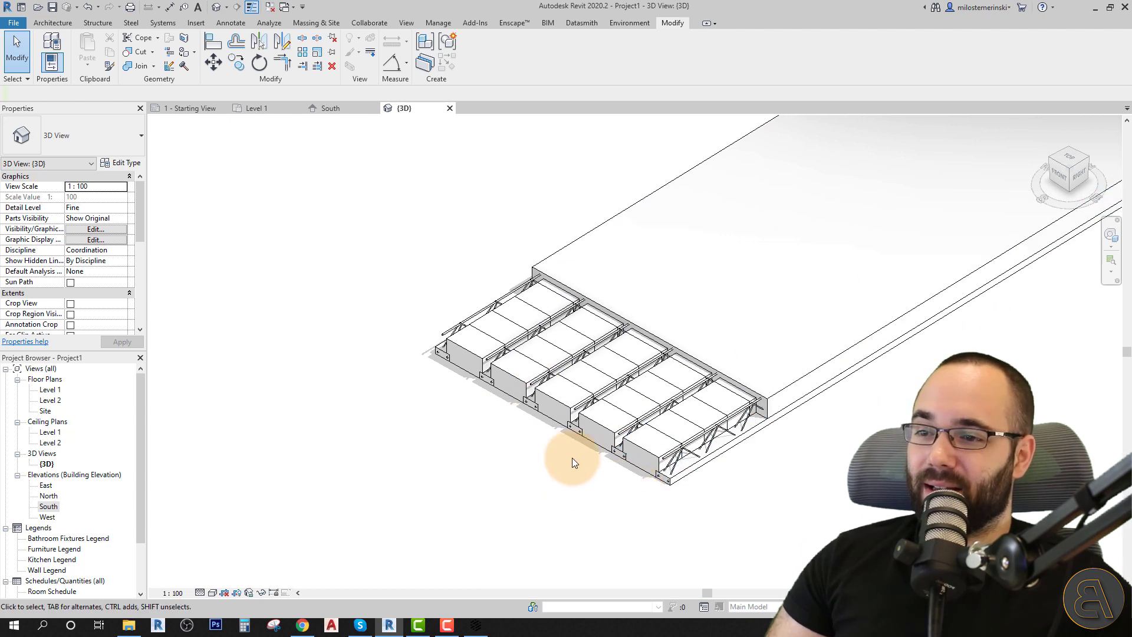
{"action": "scroll", "coordinate": [564, 460], "scroll_direction": "down", "scroll_amount": 1}
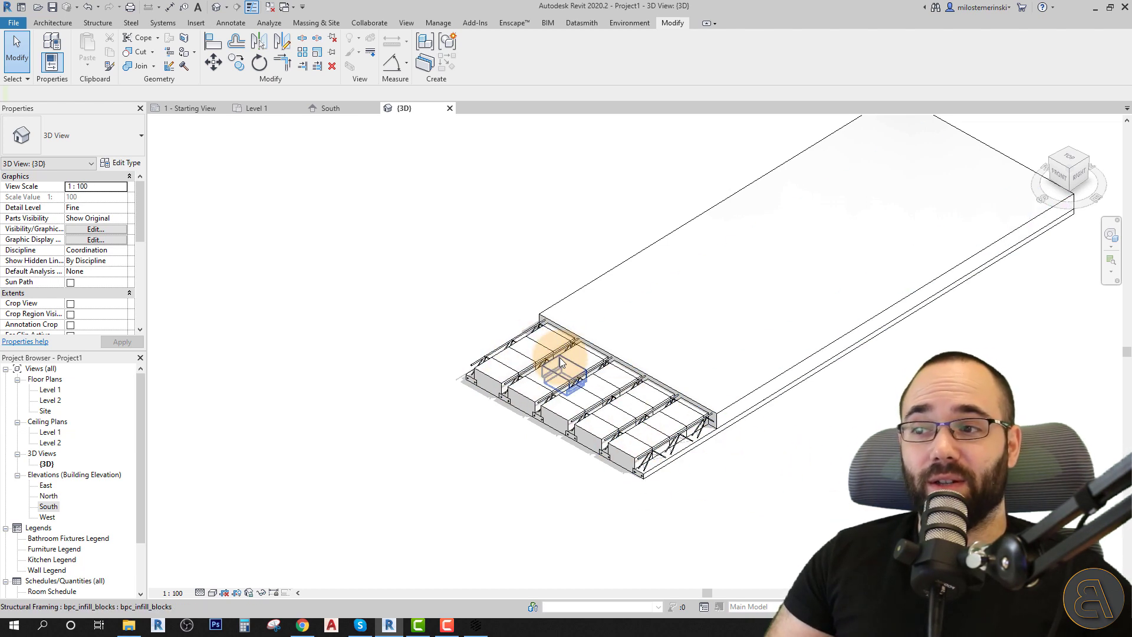
{"action": "left_click", "coordinate": [515, 369]}
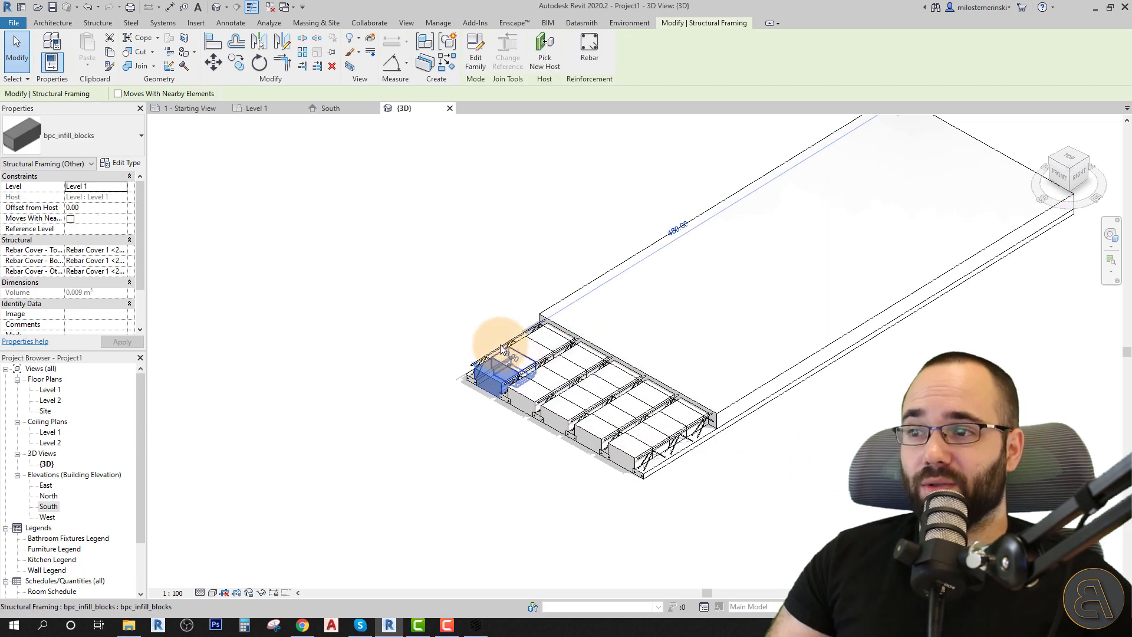
{"action": "left_click", "coordinate": [499, 348]}
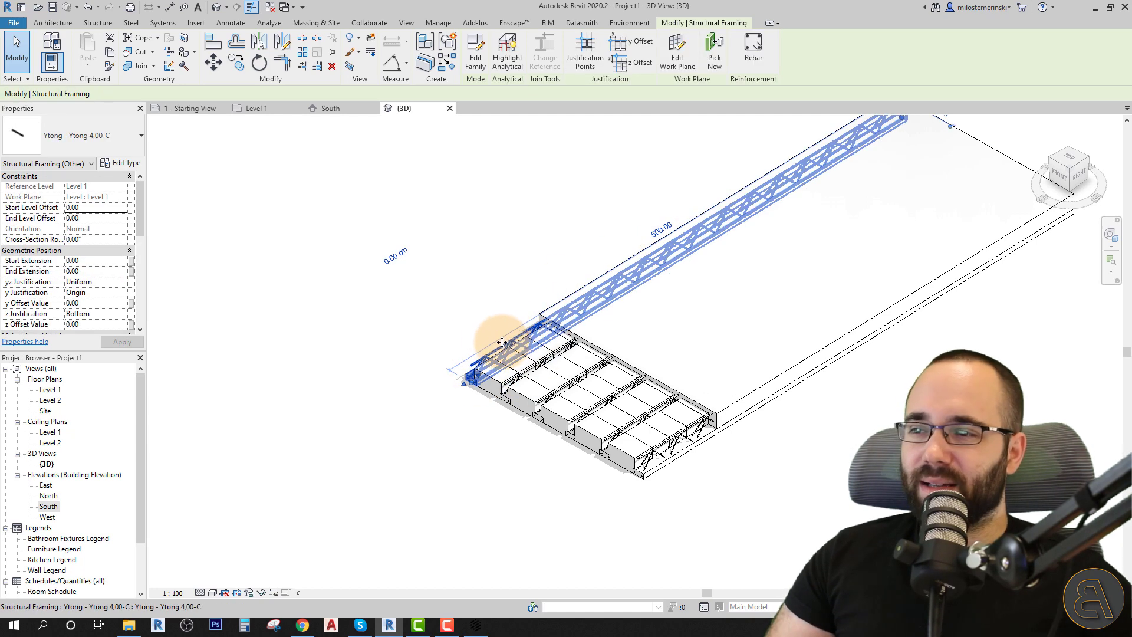
{"action": "left_click", "coordinate": [506, 310]}
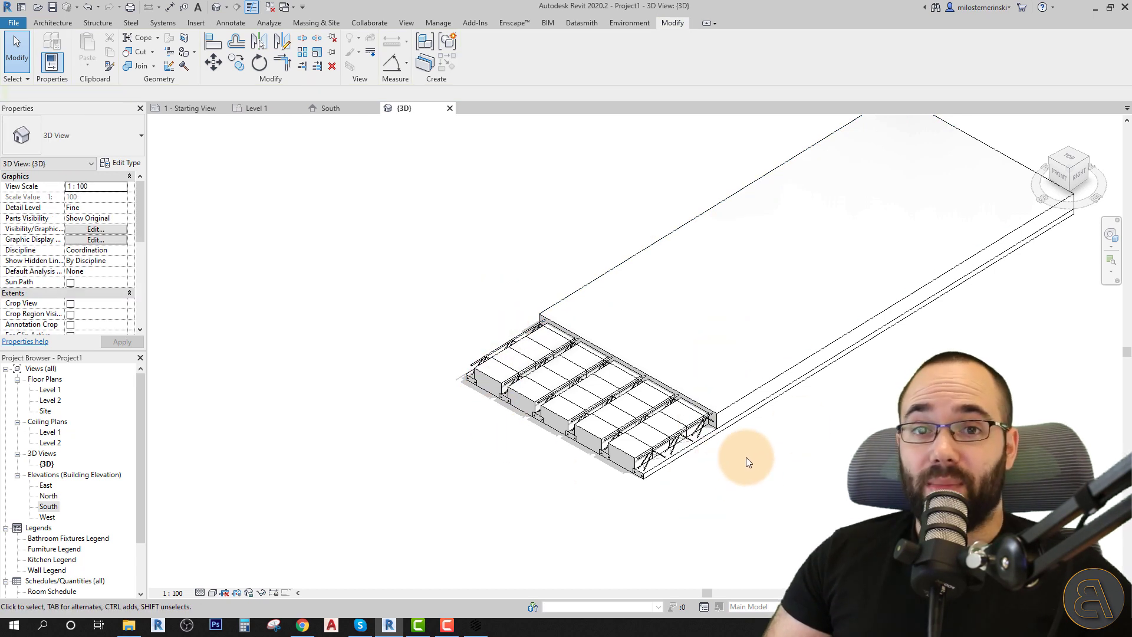